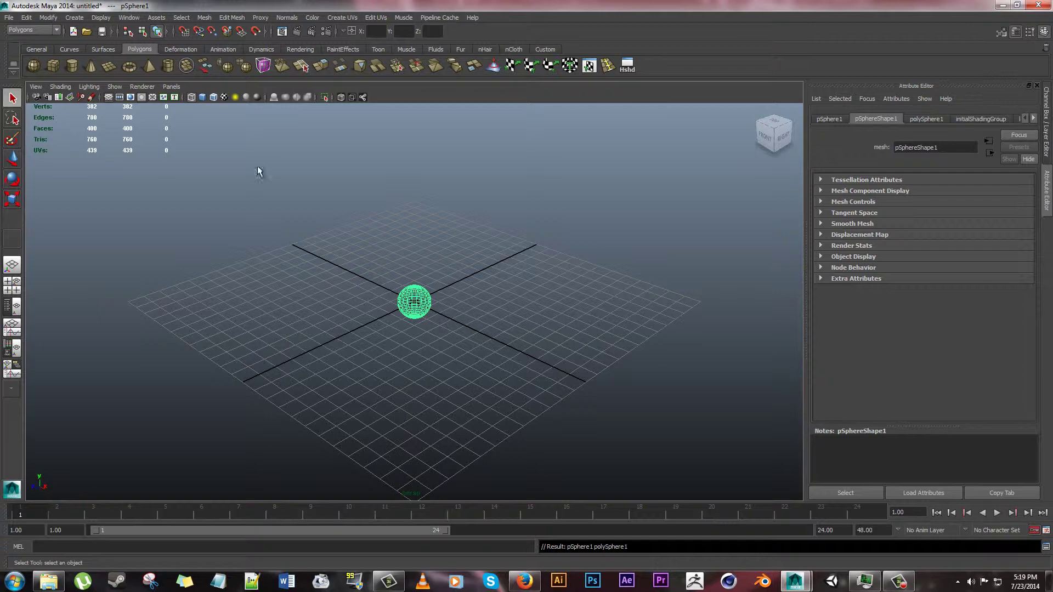
# Step: Draw a large NURBS sphere on the grid, enclosing the existing polygon sphere
pyautogui.click(74, 17)
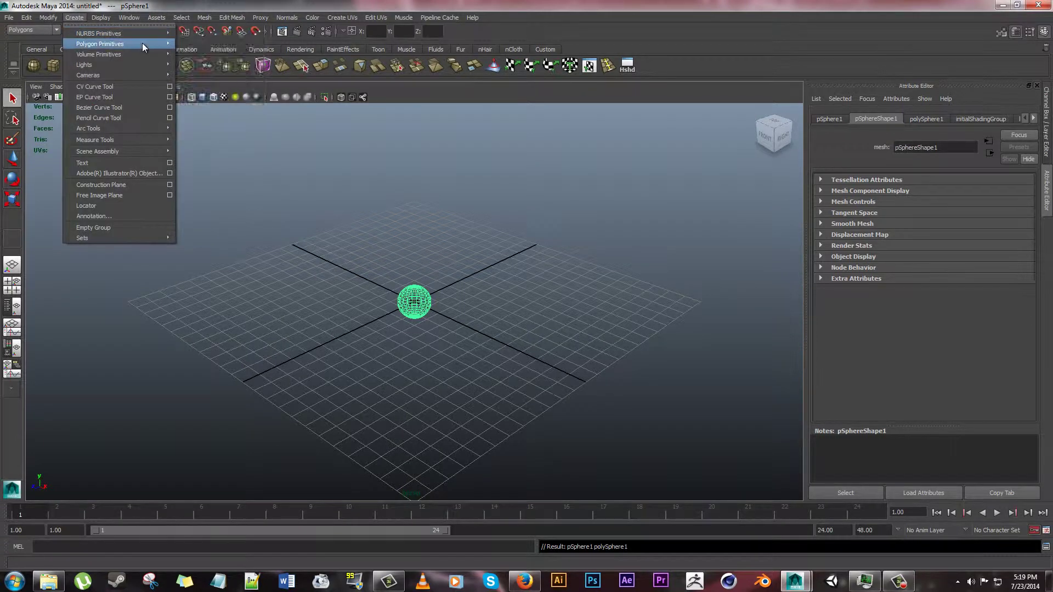
pyautogui.moveTo(141, 44)
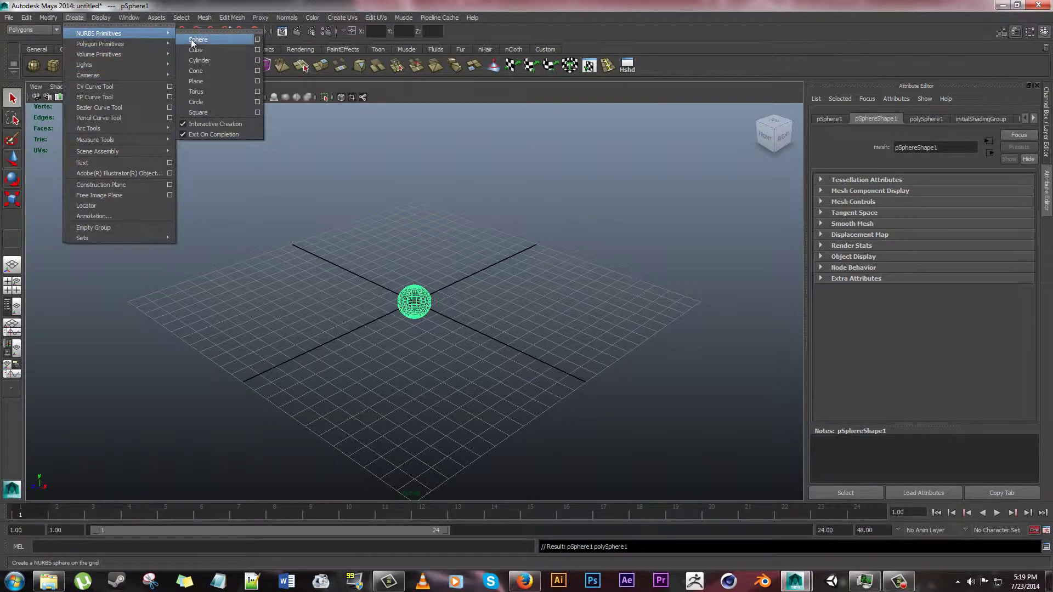
pyautogui.click(206, 38)
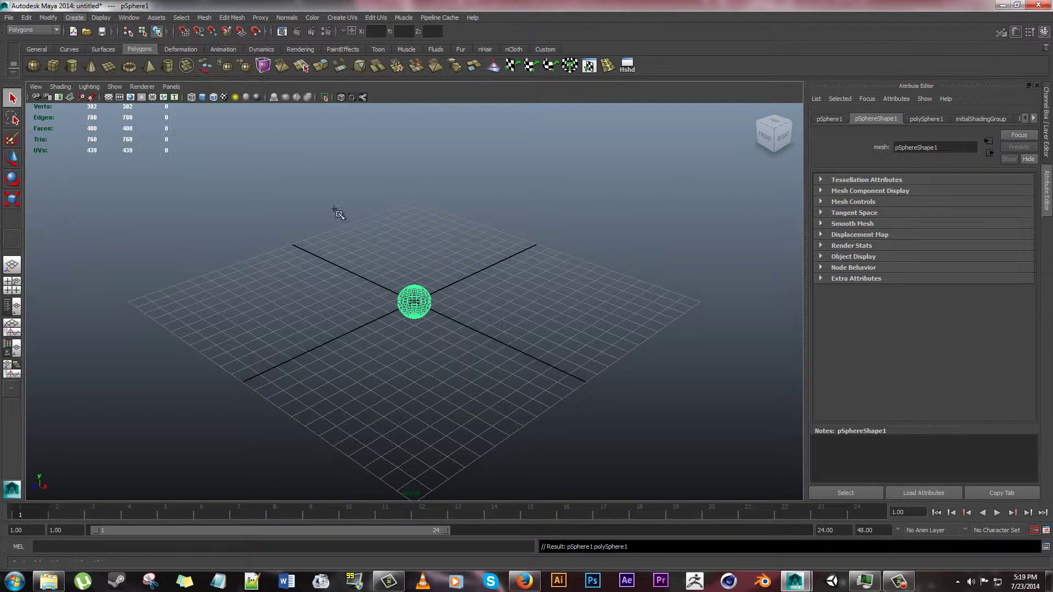
pyautogui.moveTo(498, 357); pyautogui.dragTo(488, 347)
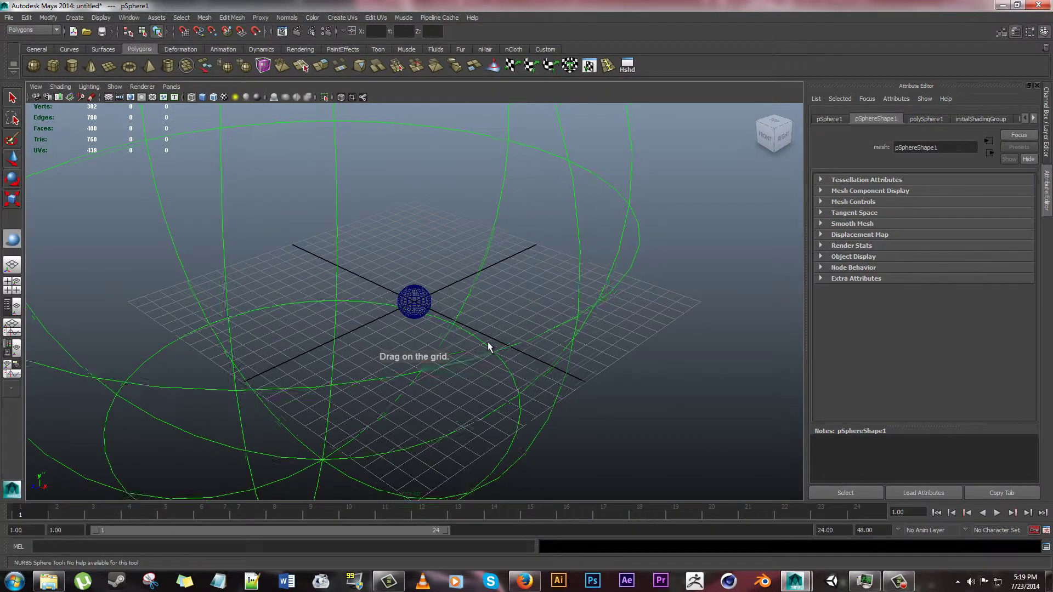
pyautogui.scroll(-10, 523, 246)
pyautogui.scroll(3, 544, 263)
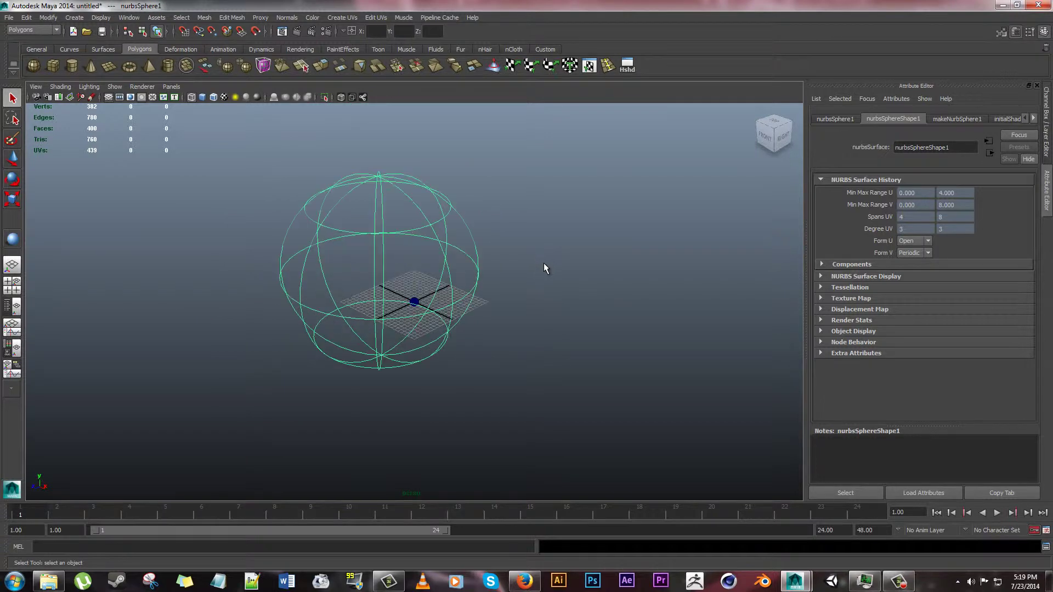
# Step: Delete the NURBS sphere, leaving only the polygon sphere in the scene
pyautogui.scroll(3, 544, 267)
pyautogui.press('Delete')
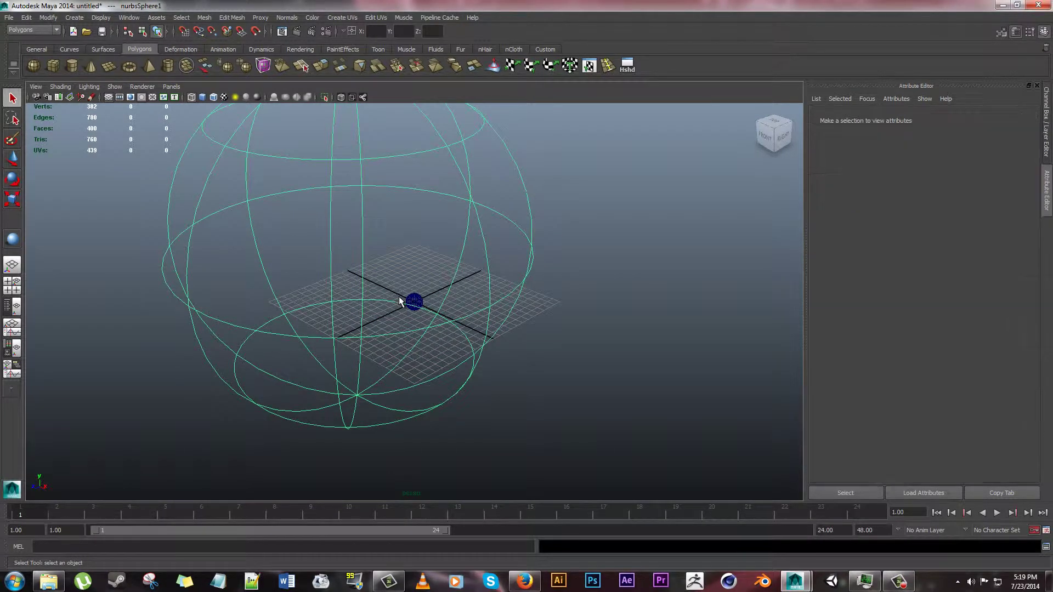
pyautogui.scroll(5, 452, 324)
pyautogui.scroll(2, 456, 324)
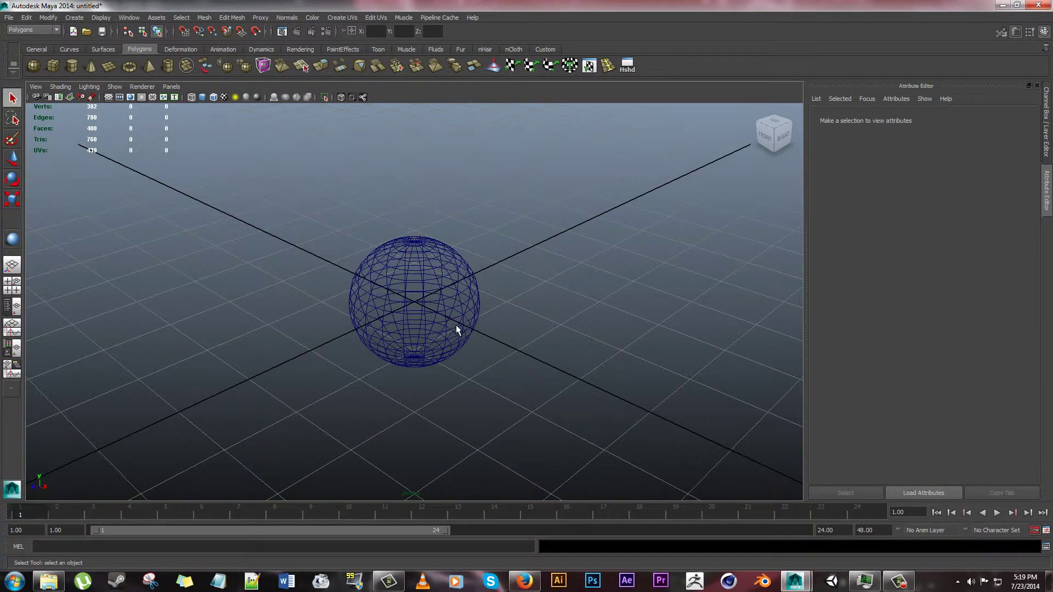
pyautogui.scroll(-2, 455, 325)
pyautogui.click(66, 18)
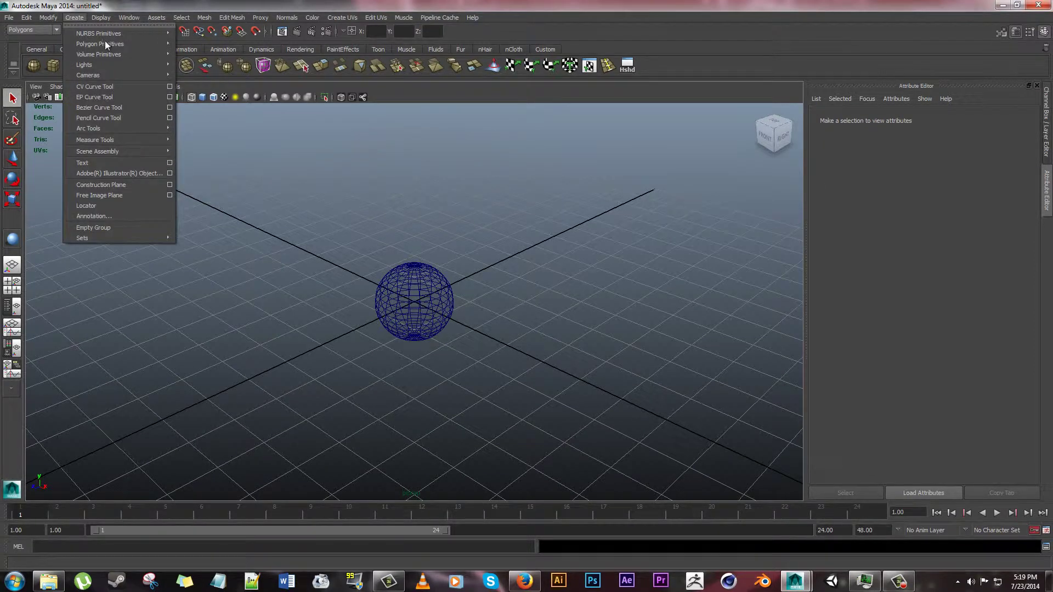
pyautogui.moveTo(109, 44)
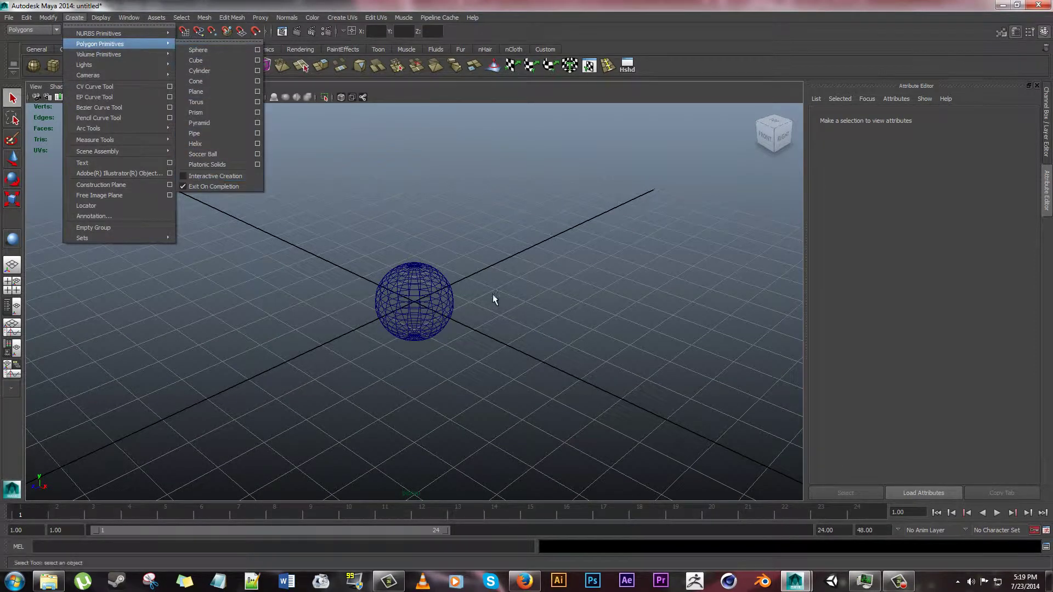
pyautogui.click(509, 326)
# Step: Select the polygon sphere and set its radius to 10 in its polySphere1 creation inputs
pyautogui.click(425, 280)
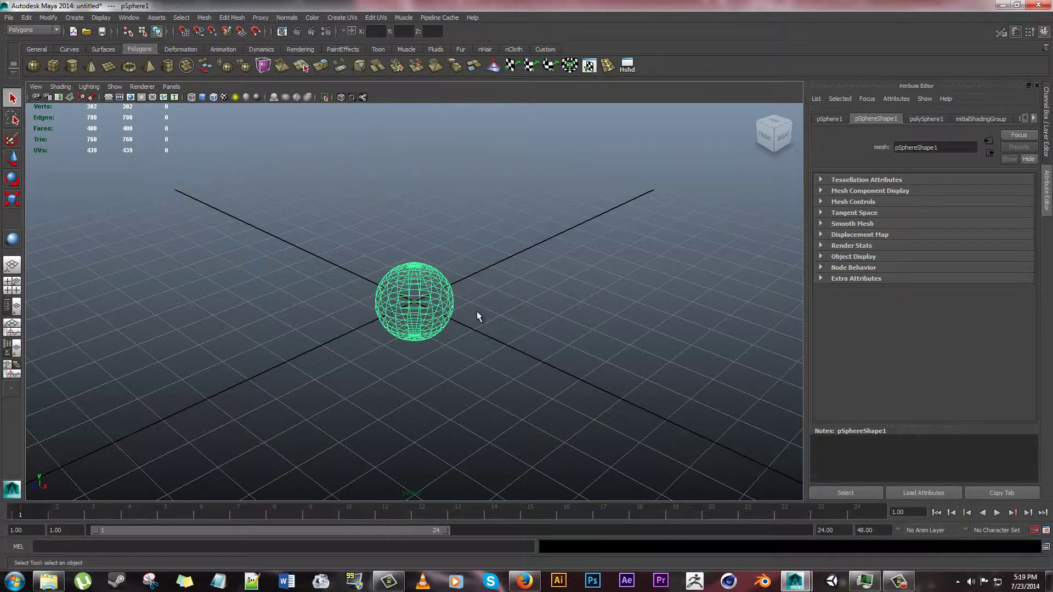
pyautogui.scroll(-4, 475, 315)
pyautogui.scroll(-3, 475, 316)
pyautogui.scroll(5, 466, 315)
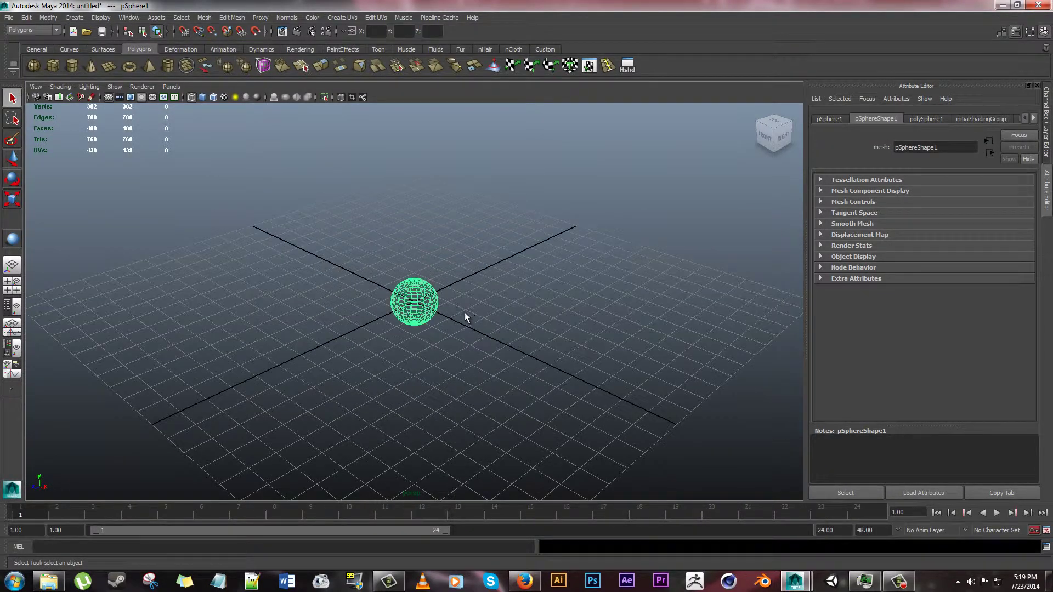
pyautogui.click(1047, 155)
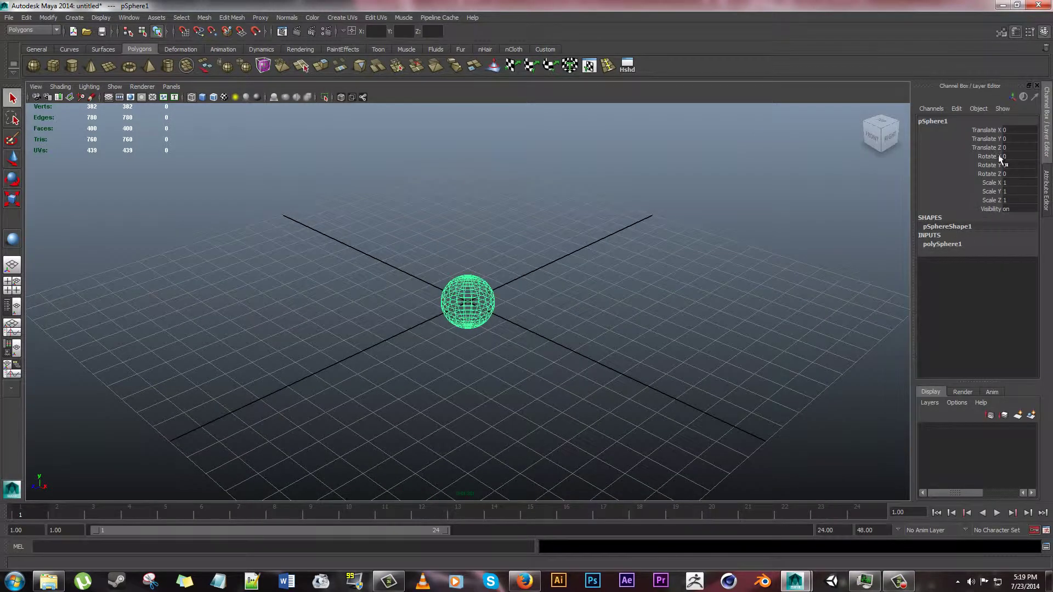
pyautogui.click(949, 244)
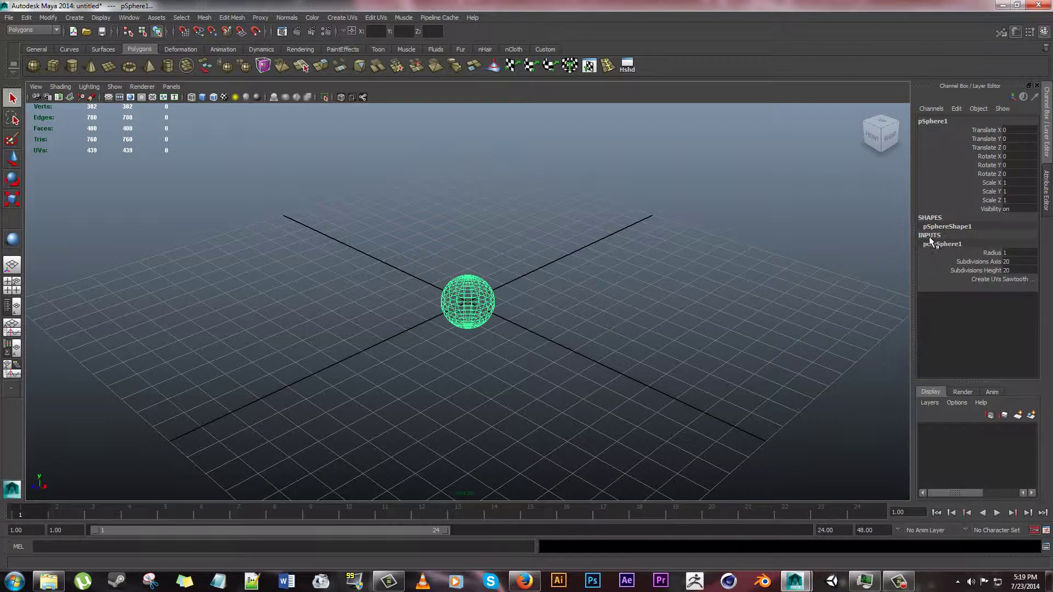
pyautogui.click(1012, 252)
pyautogui.write('10')
pyautogui.press('Return')
pyautogui.scroll(-10, 607, 383)
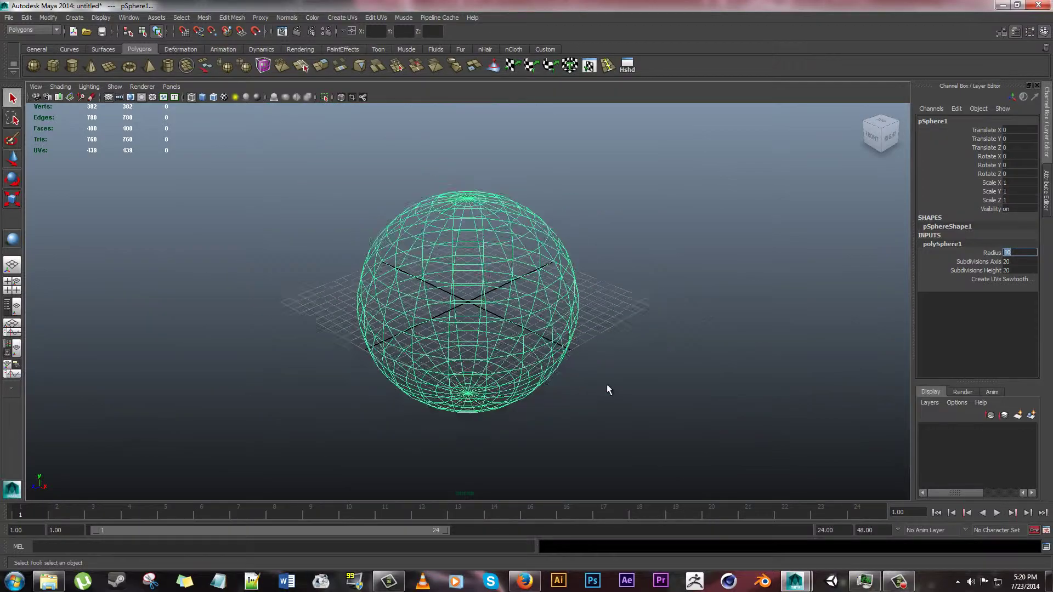
# Step: Switch the viewport to smooth shading for all objects and deselect the sphere
pyautogui.keyDown('alt'); pyautogui.moveTo(607, 396); pyautogui.dragTo(631, 384); pyautogui.keyUp('alt')
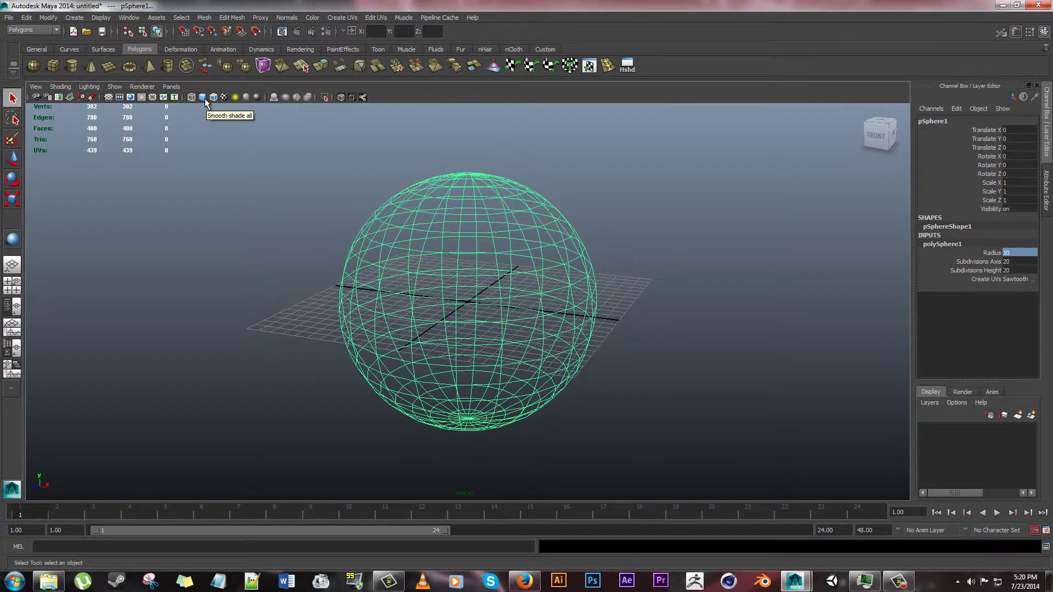
pyautogui.scroll(7, 632, 392)
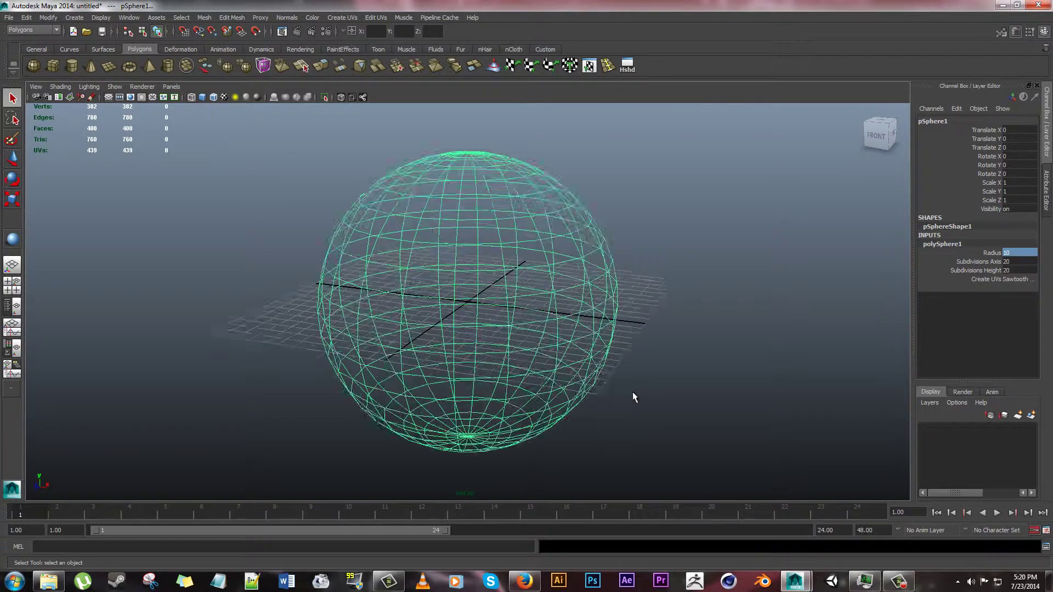
pyautogui.scroll(-4, 632, 392)
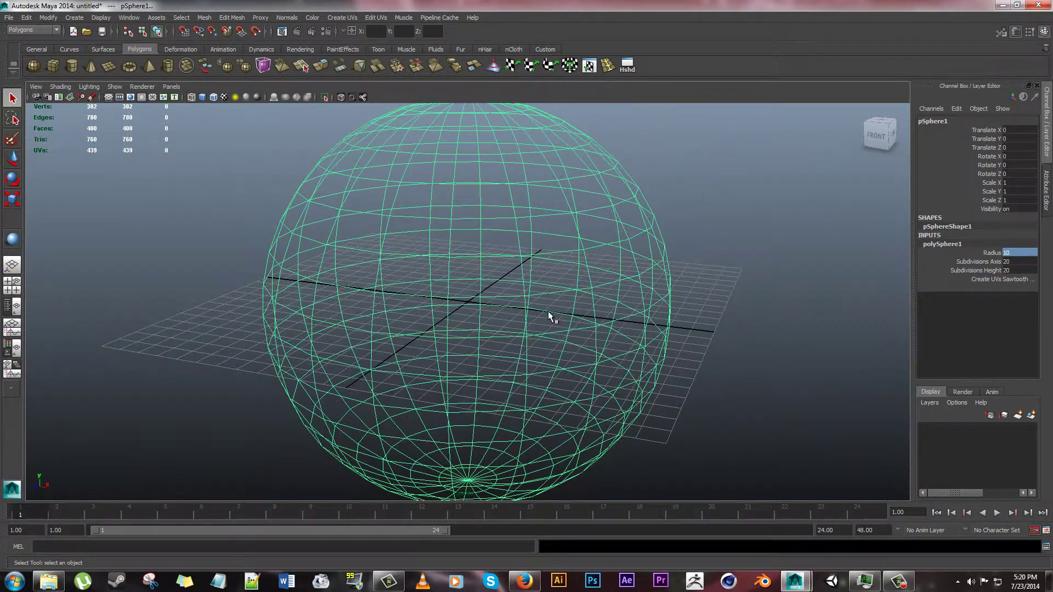
pyautogui.click(202, 98)
pyautogui.scroll(-4, 623, 297)
pyautogui.click(664, 241)
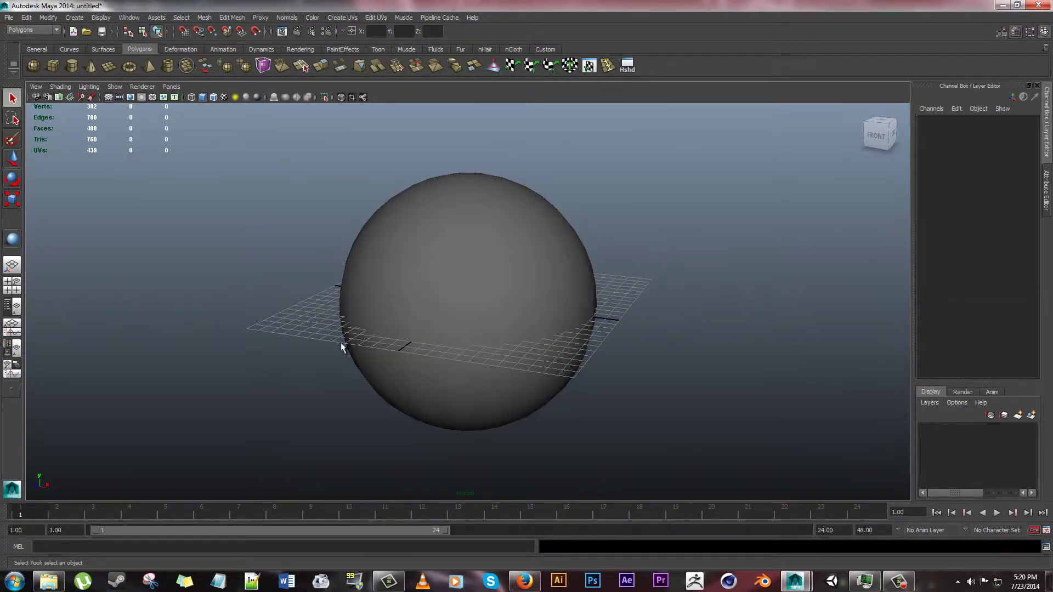
# Step: Try out the wireframe-on-shaded display for the sphere, ending with it turned off
pyautogui.click(213, 97)
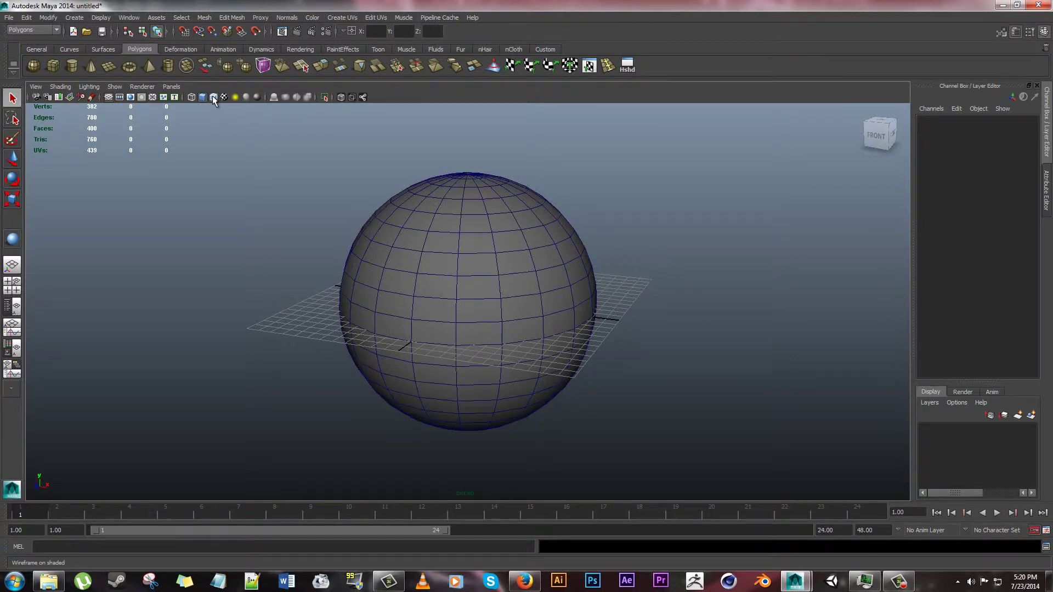
pyautogui.click(213, 97)
pyautogui.click(213, 97)
pyautogui.click(213, 97)
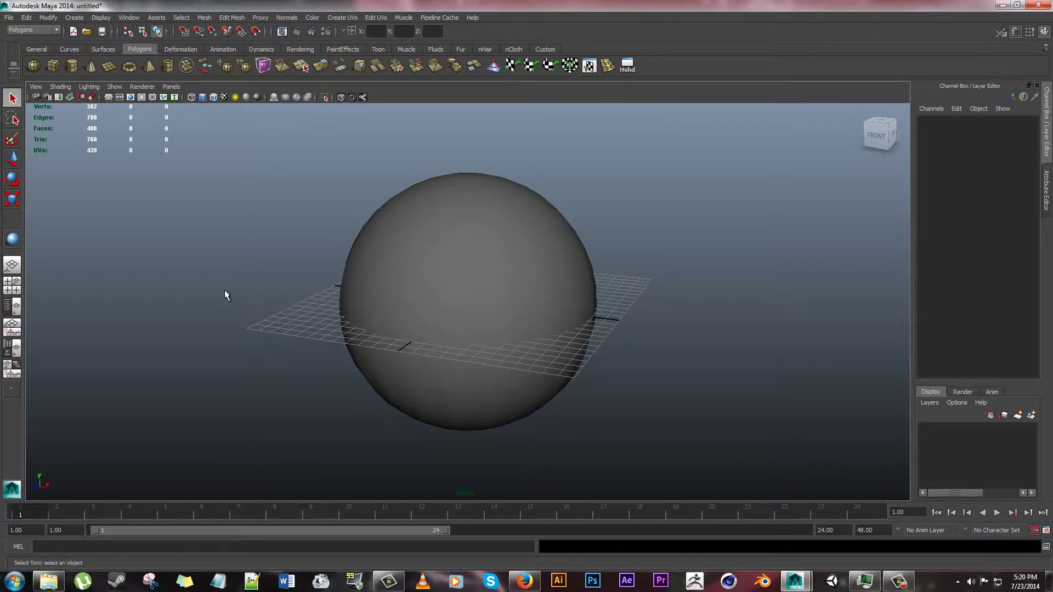
# Step: Select the sphere and open its UVs in the UV Texture Editor
pyautogui.click(544, 408)
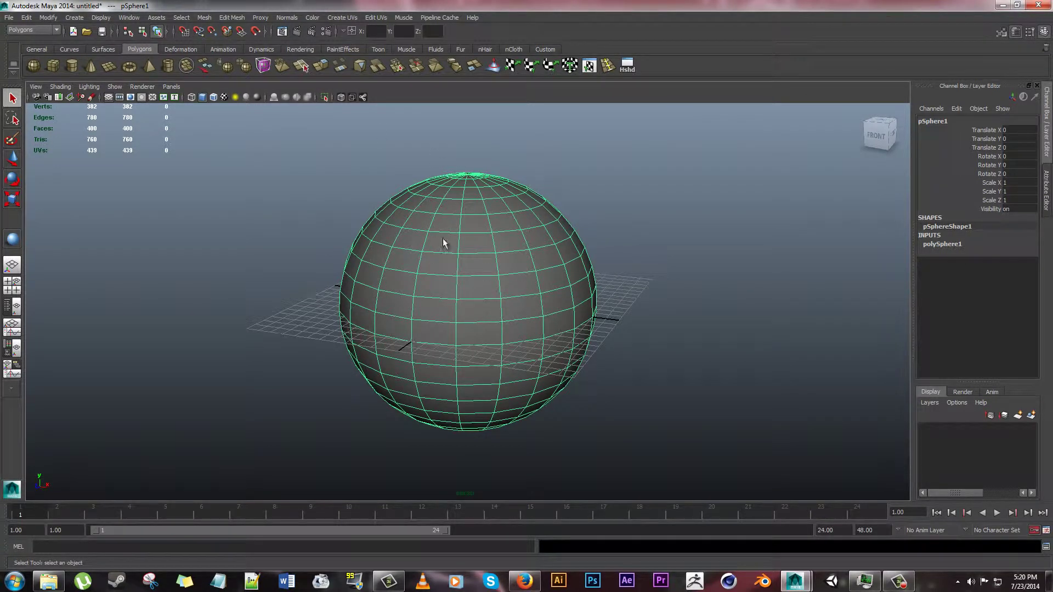
pyautogui.click(377, 18)
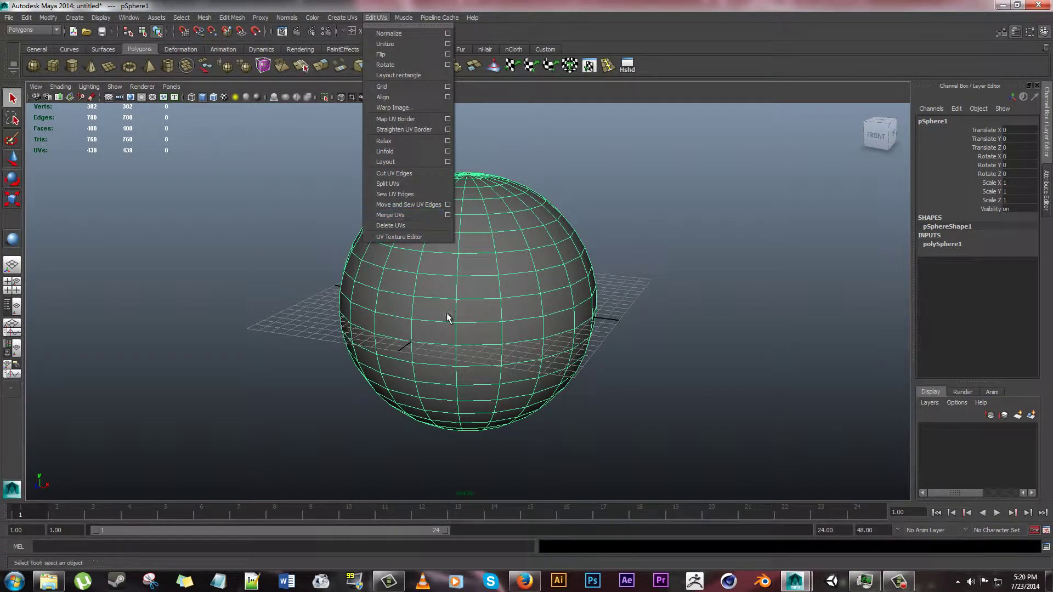
pyautogui.click(417, 238)
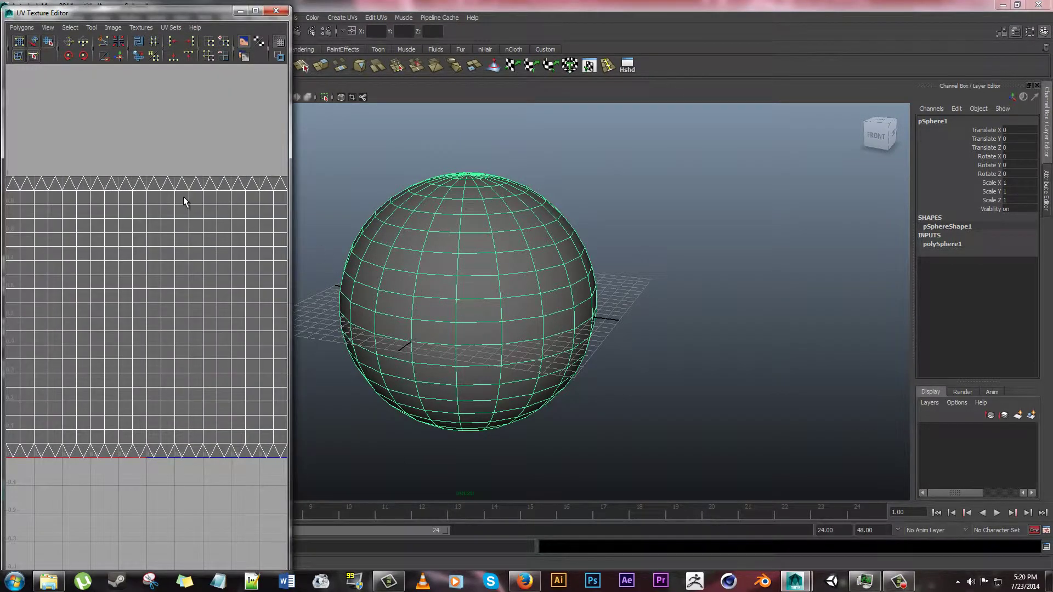
# Step: Examine the sphere's UV layout, especially the triangles along its upper edge, compare it with the model, and minimize the UV Texture Editor
pyautogui.scroll(-3, 189, 206)
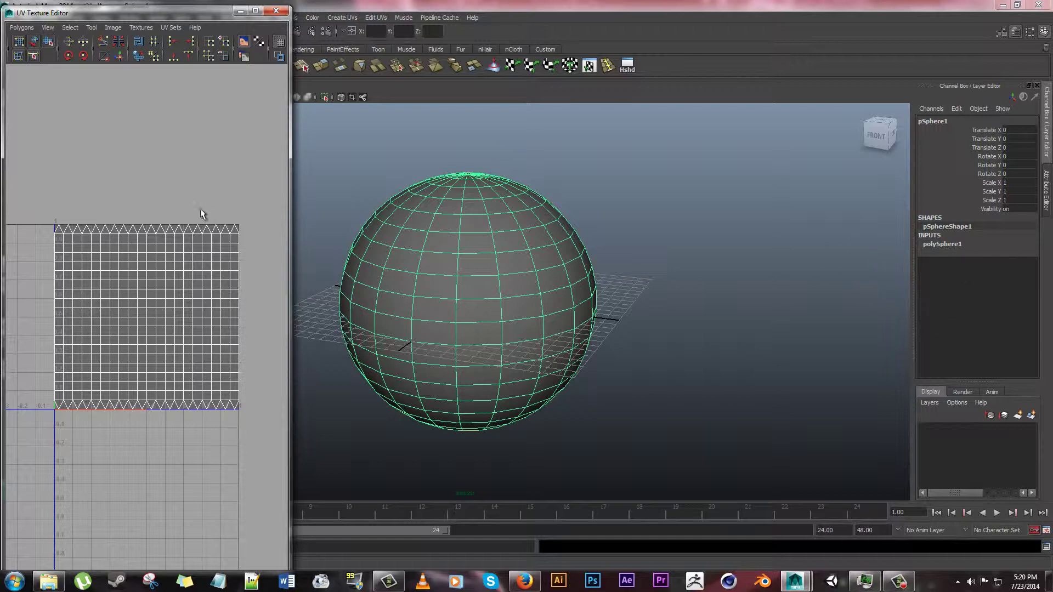
pyautogui.moveTo(51, 219); pyautogui.dragTo(246, 233)
pyautogui.scroll(6, 230, 228)
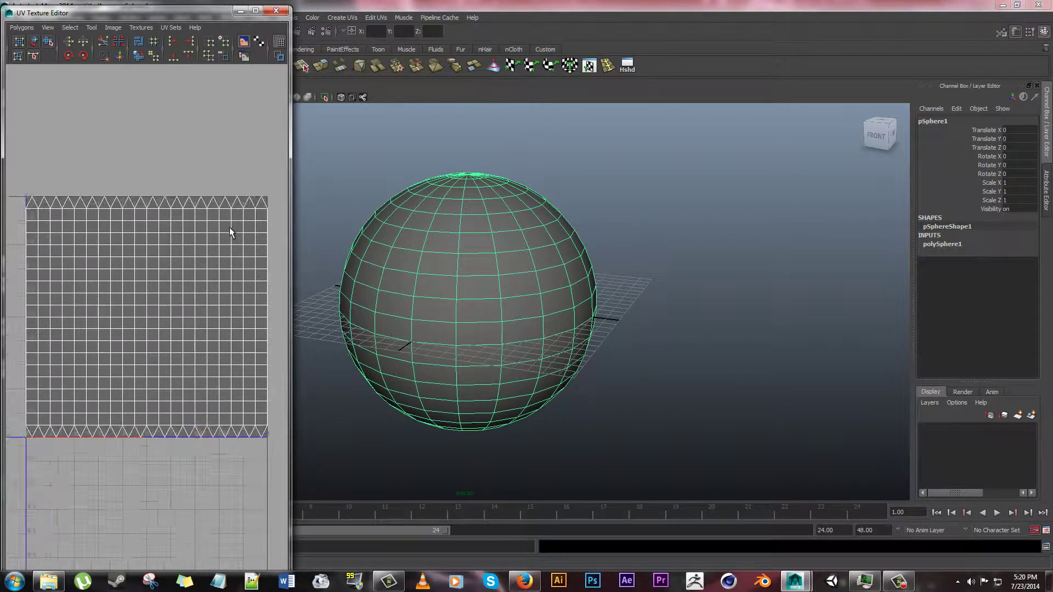
pyautogui.keyDown('alt'); pyautogui.moveTo(231, 277); pyautogui.dragTo(212, 521, button='middle'); pyautogui.keyUp('alt')
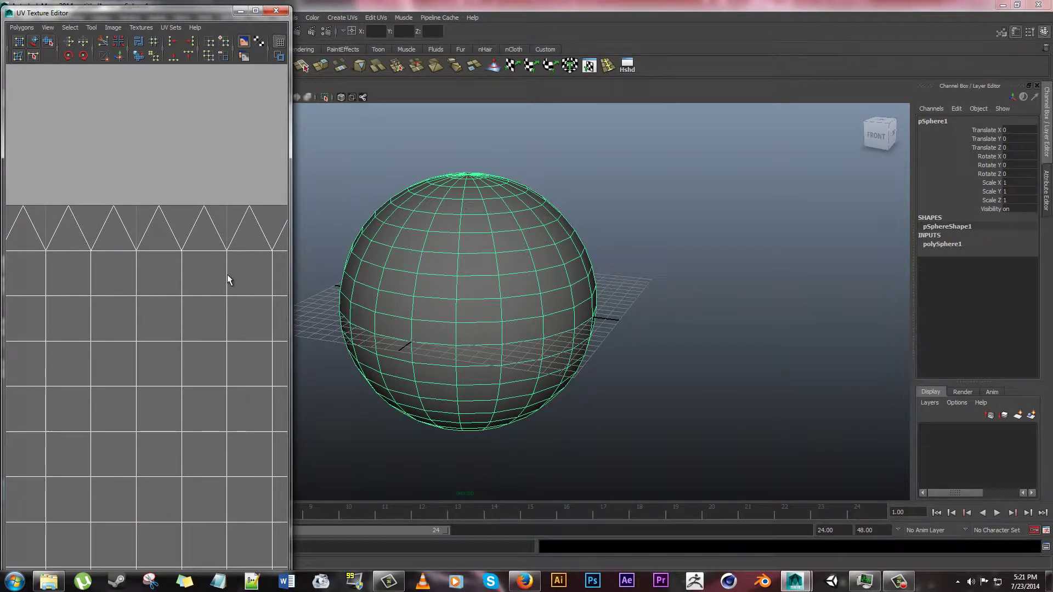
pyautogui.scroll(-6, 221, 248)
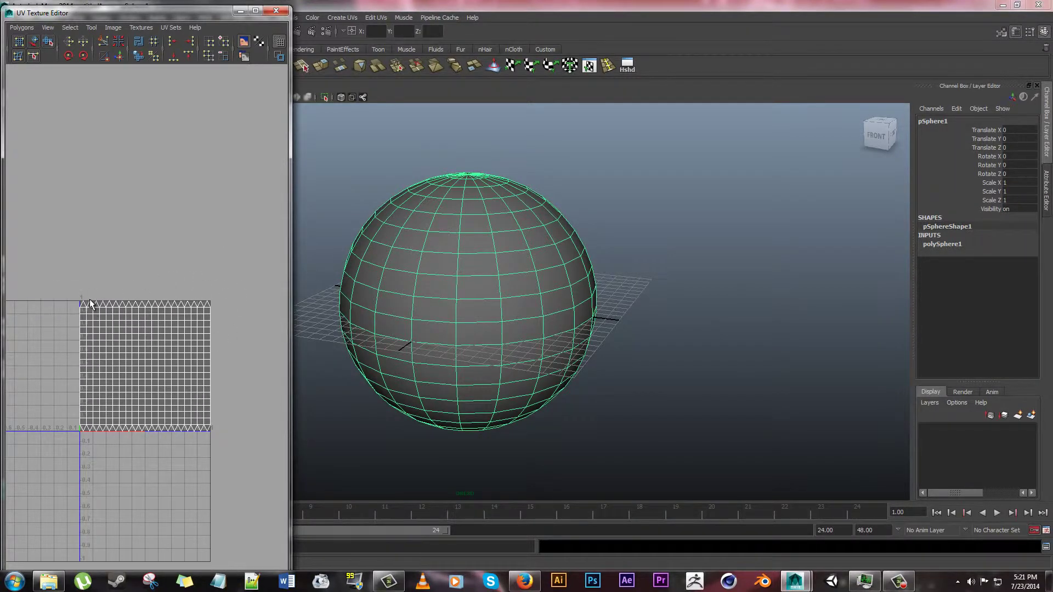
pyautogui.keyDown('alt'); pyautogui.moveTo(103, 301); pyautogui.dragTo(143, 268, button='right'); pyautogui.keyUp('alt')
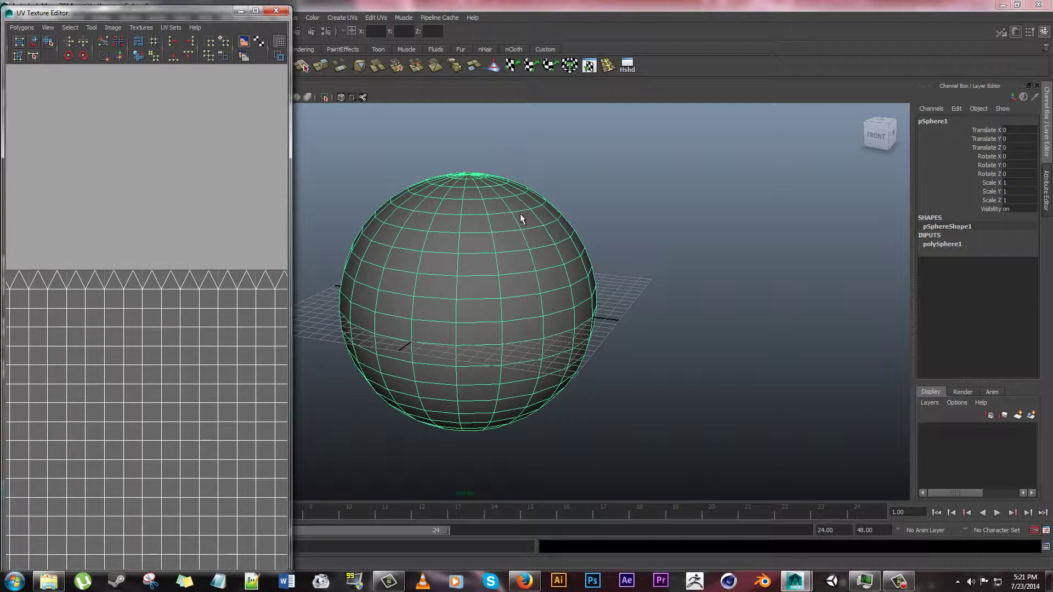
pyautogui.keyDown('alt'); pyautogui.moveTo(544, 241); pyautogui.dragTo(492, 269); pyautogui.keyUp('alt')
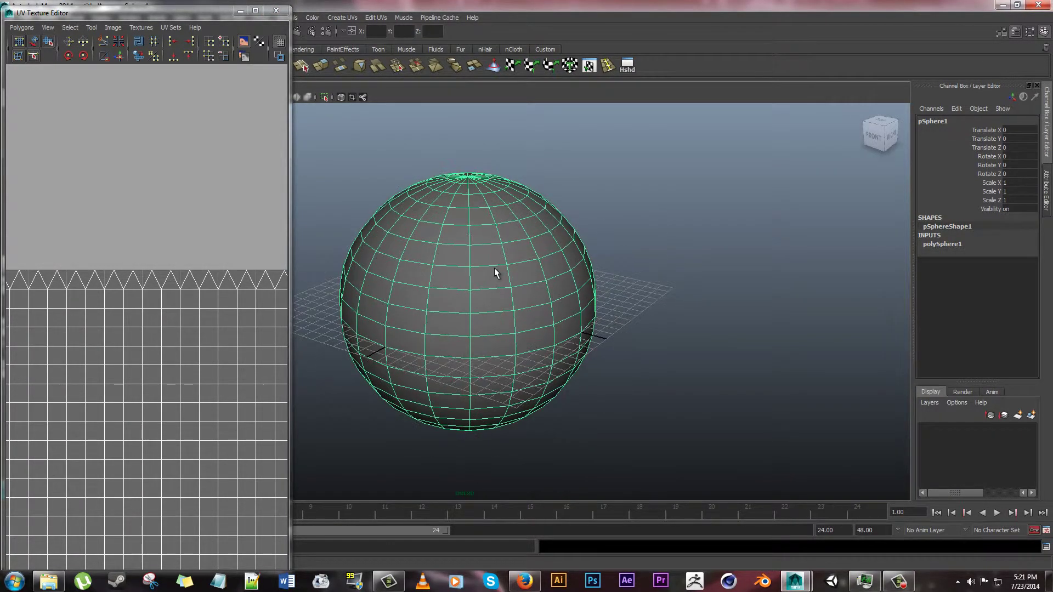
pyautogui.scroll(-2, 493, 268)
pyautogui.scroll(-5, 169, 376)
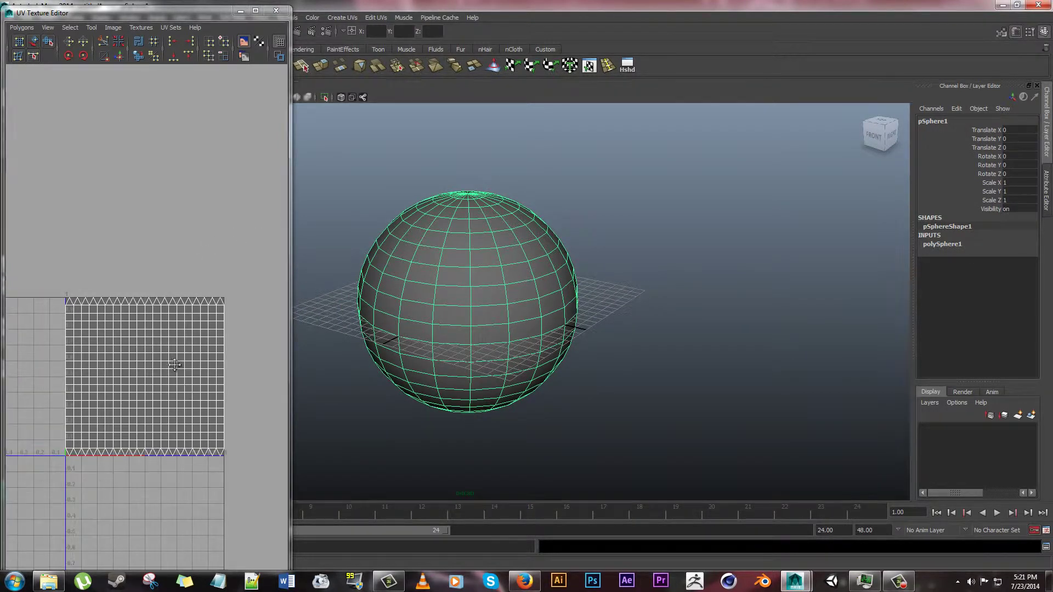
pyautogui.keyDown('alt'); pyautogui.moveTo(176, 369); pyautogui.dragTo(207, 246, button='middle'); pyautogui.keyUp('alt')
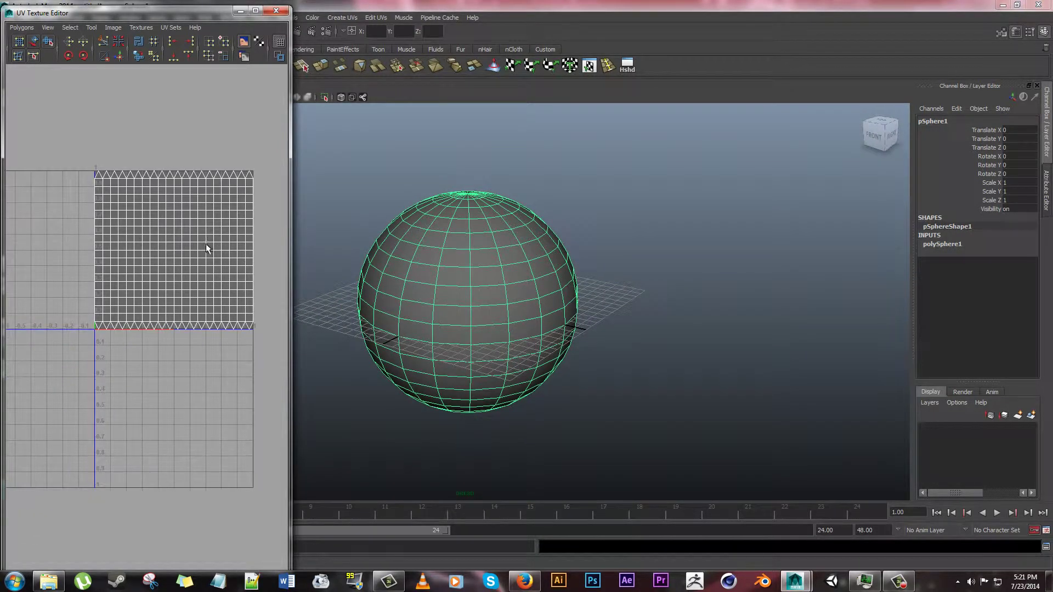
pyautogui.click(240, 10)
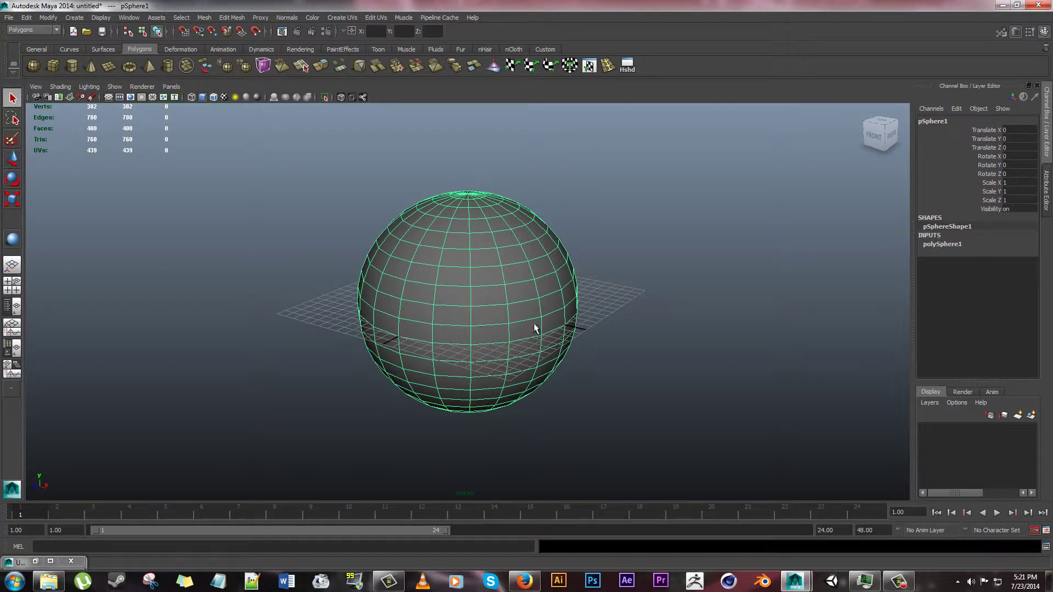
# Step: Switch to Firefox and preview the 2048 × 1024 solarsystemscope.com image with clouds among the earth texture results
pyautogui.keyDown('alt'); pyautogui.moveTo(534, 325); pyautogui.dragTo(464, 331); pyautogui.keyUp('alt')
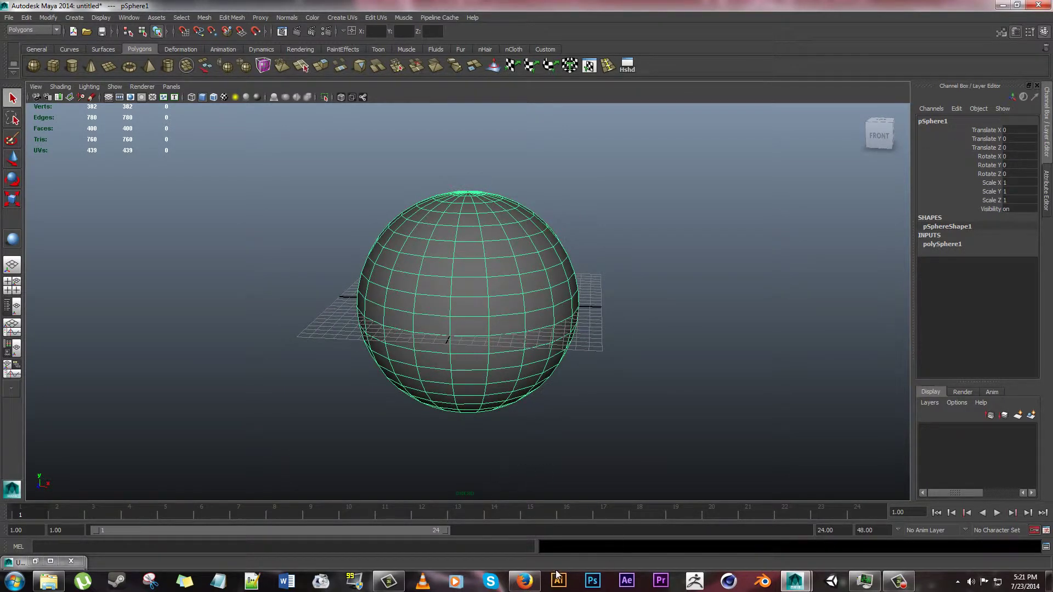
pyautogui.click(534, 588)
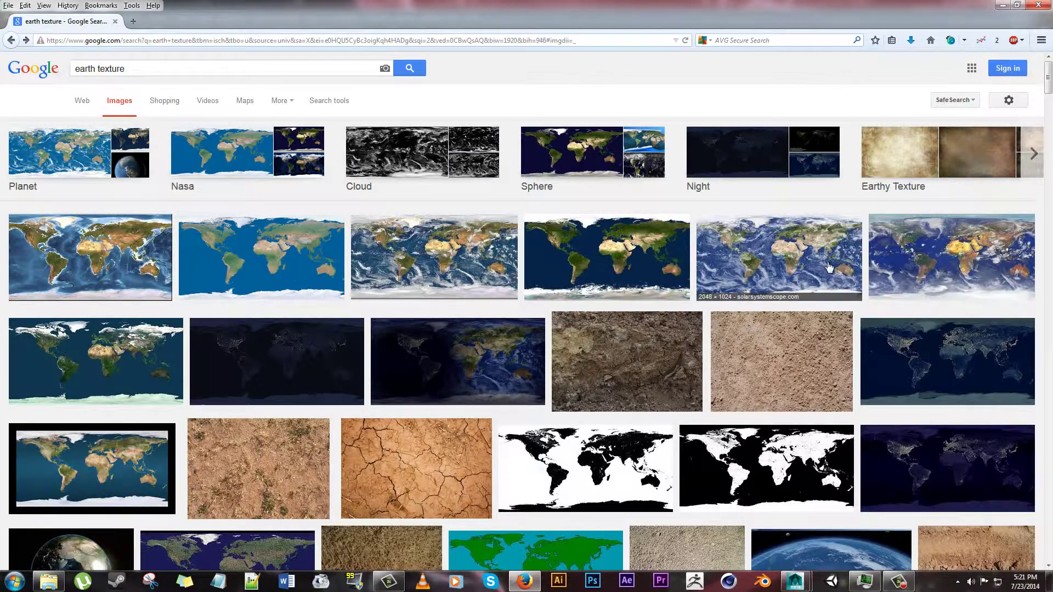
pyautogui.click(758, 256)
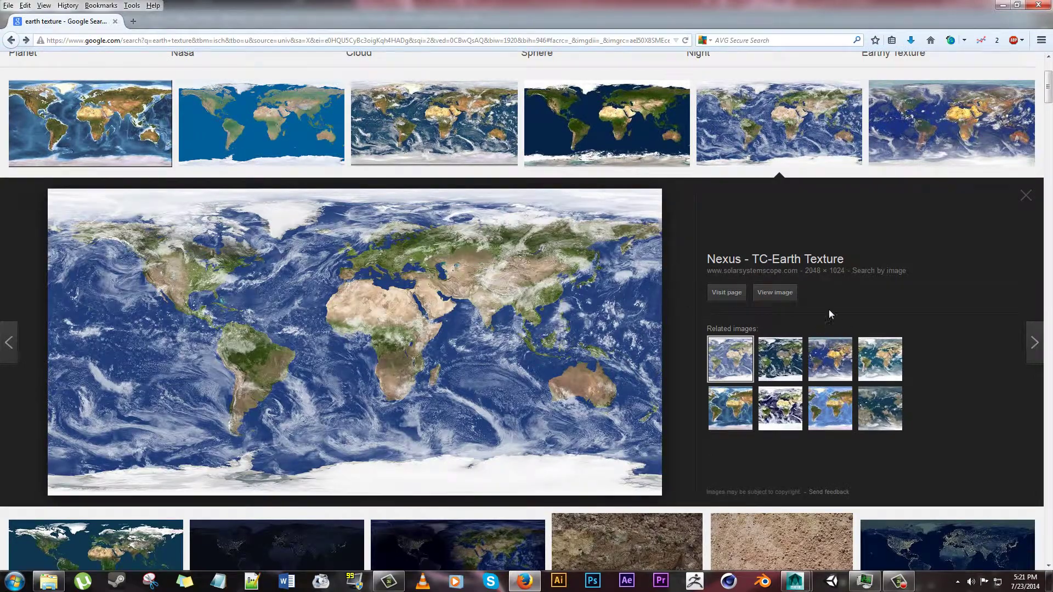
# Step: Open the previewed earth texture at full size and save it as Earth2 in JPEG format in the Texture a Sphere folder
pyautogui.click(784, 299)
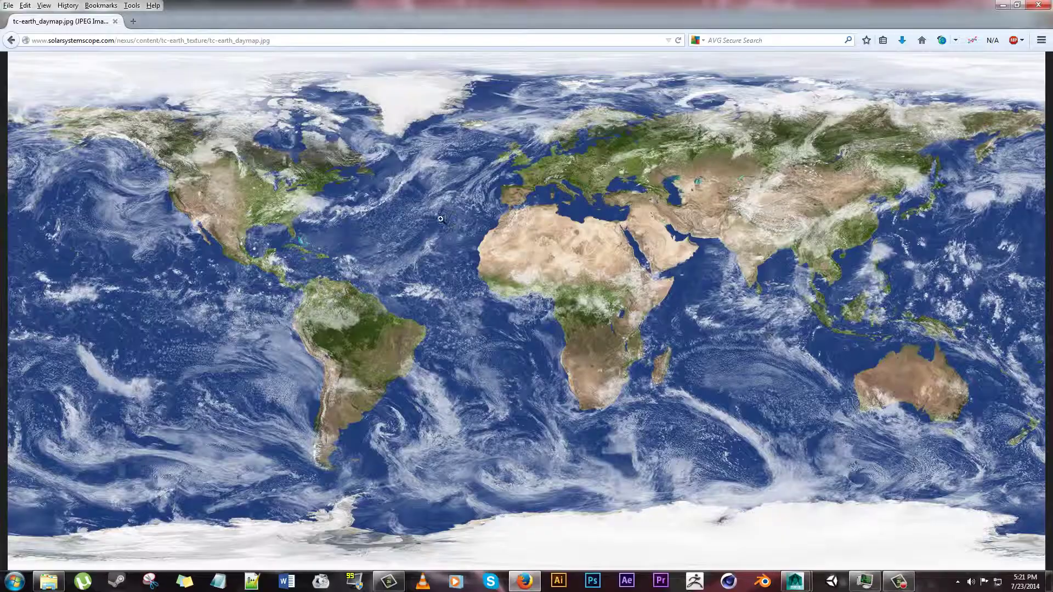
pyautogui.rightClick(424, 205)
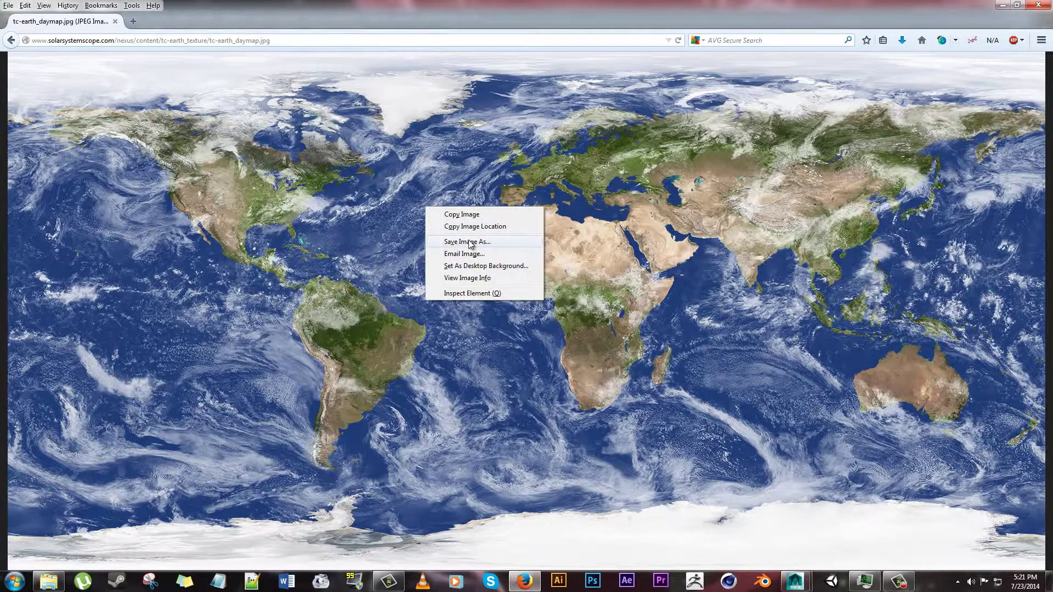
pyautogui.click(467, 242)
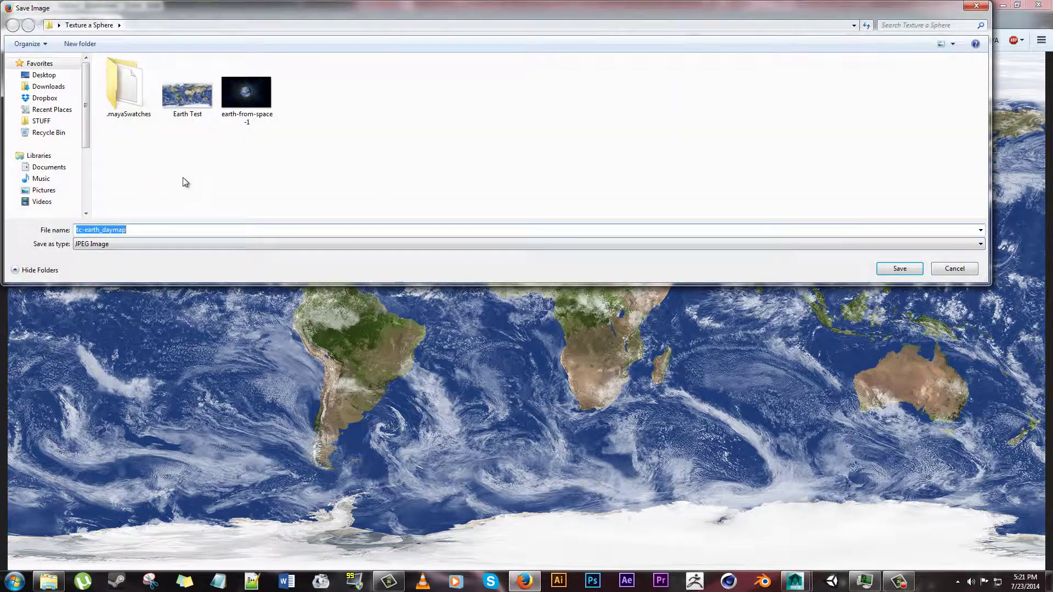
pyautogui.write('Earth2')
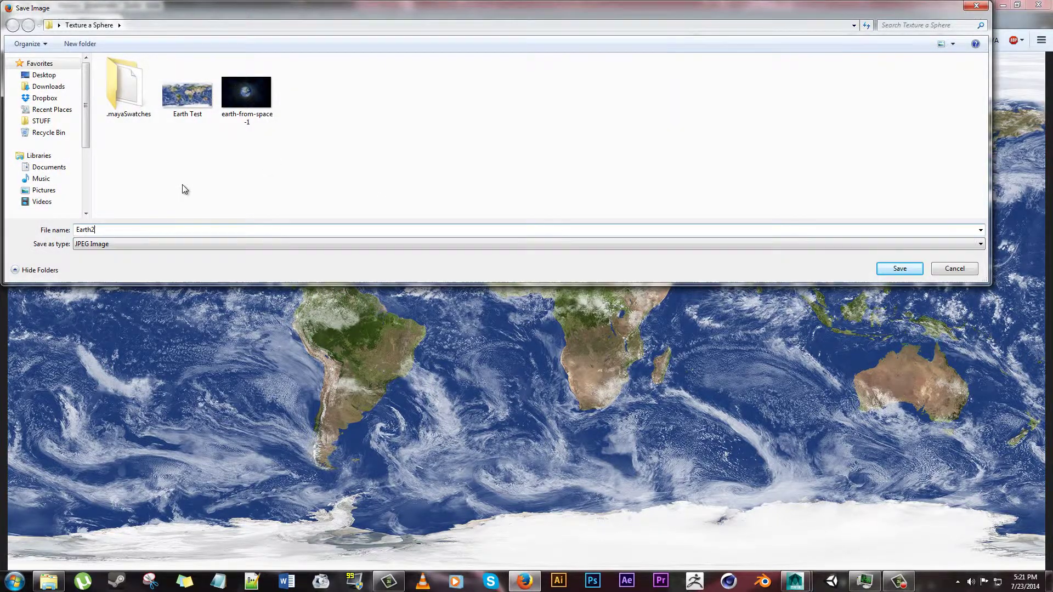
pyautogui.press('Return')
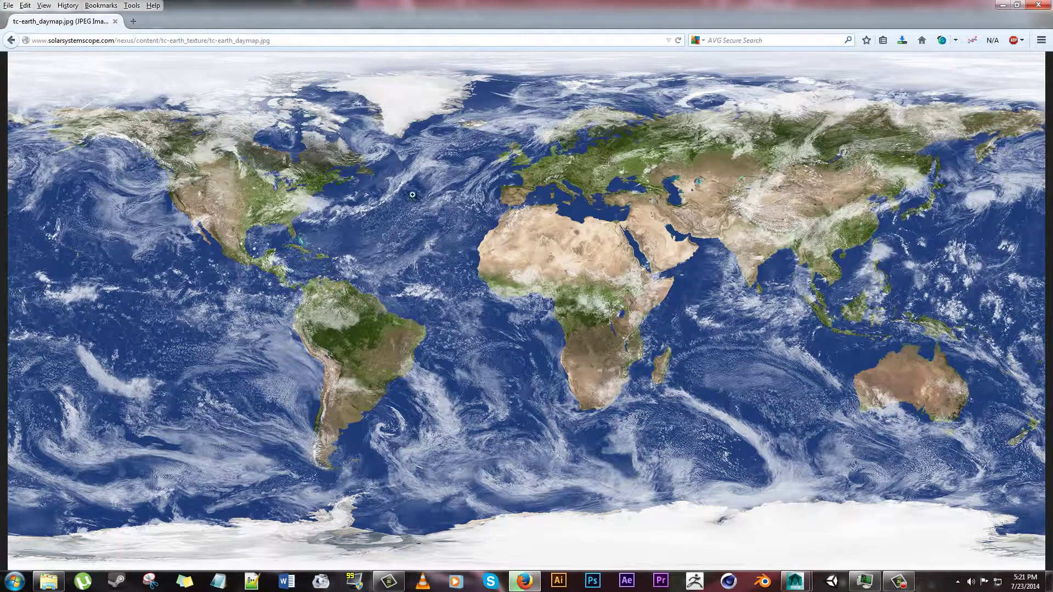
# Step: Switch back to Maya and assign a new Lambert material to the sphere, enlarging the material swatches to choose it
pyautogui.click(1003, 4)
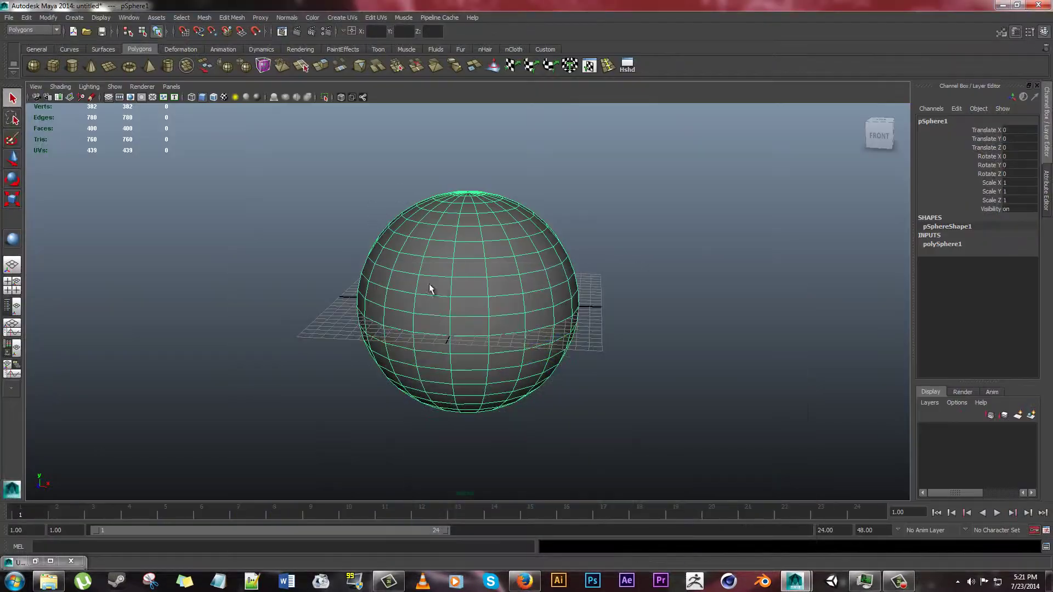
pyautogui.moveTo(594, 240)
pyautogui.keyDown('alt'); pyautogui.mouseDown()
pyautogui.moveTo(586, 258)
pyautogui.moveTo(548, 278)
pyautogui.moveTo(597, 255)
pyautogui.mouseUp(); pyautogui.keyUp('alt')
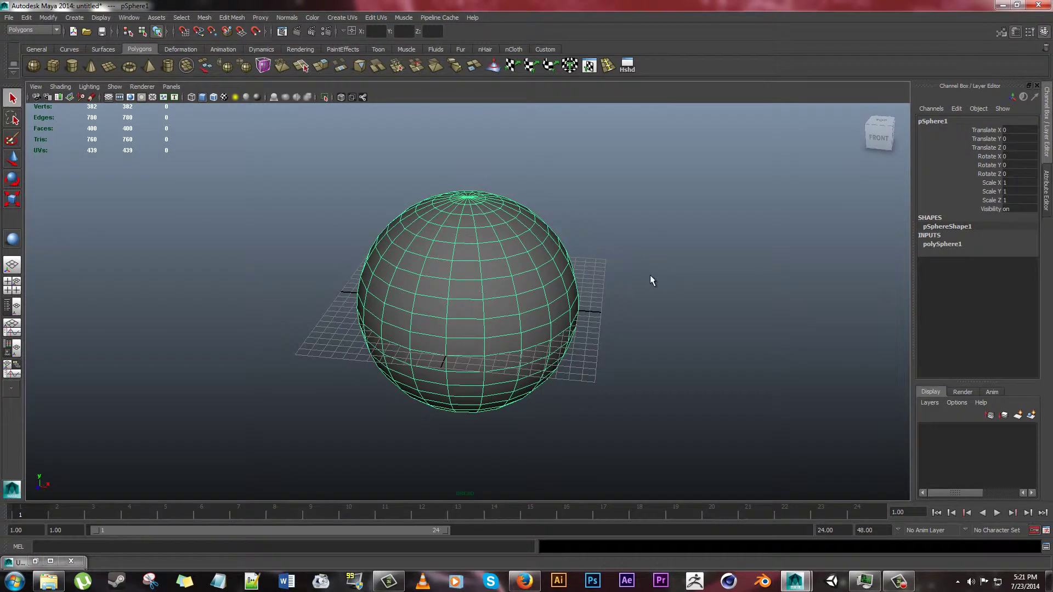
pyautogui.rightClick(491, 292)
pyautogui.rightClick(492, 293)
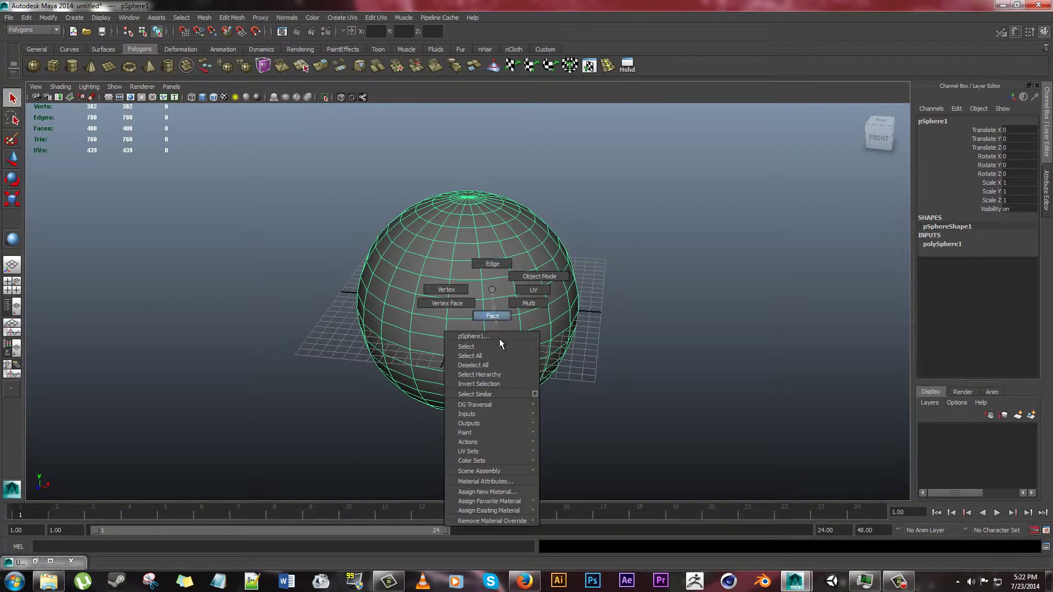
pyautogui.click(486, 492)
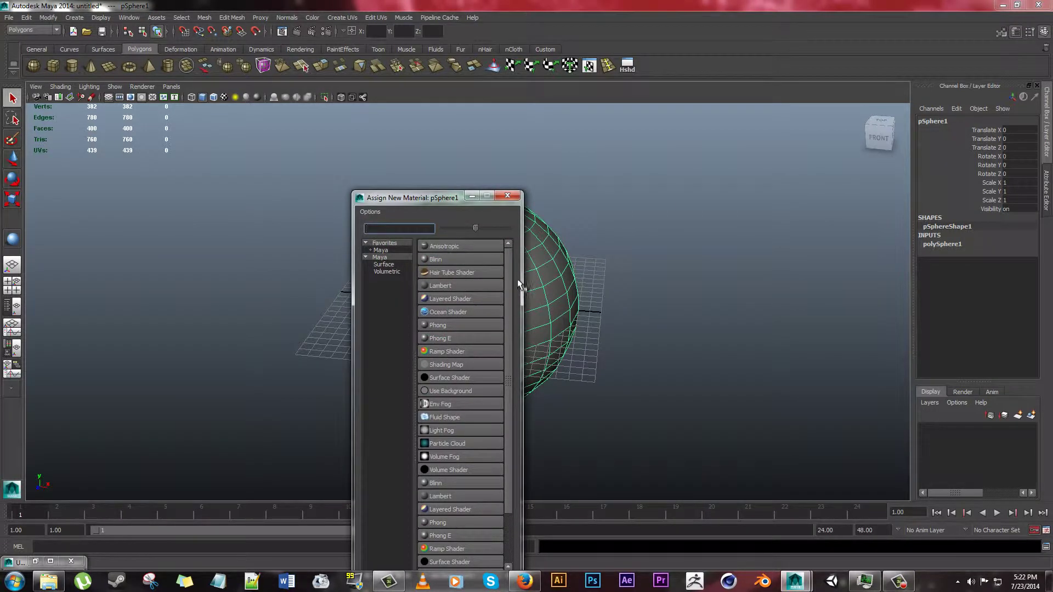
pyautogui.moveTo(510, 282)
pyautogui.mouseDown()
pyautogui.moveTo(514, 364)
pyautogui.moveTo(527, 294)
pyautogui.moveTo(498, 286)
pyautogui.mouseUp()
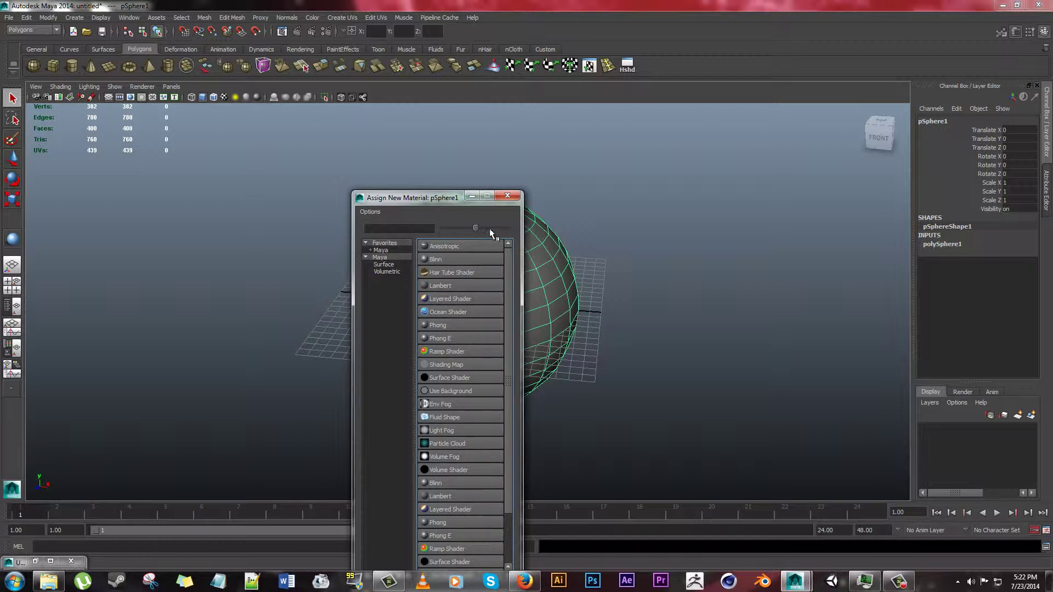
pyautogui.moveTo(479, 226); pyautogui.dragTo(506, 226)
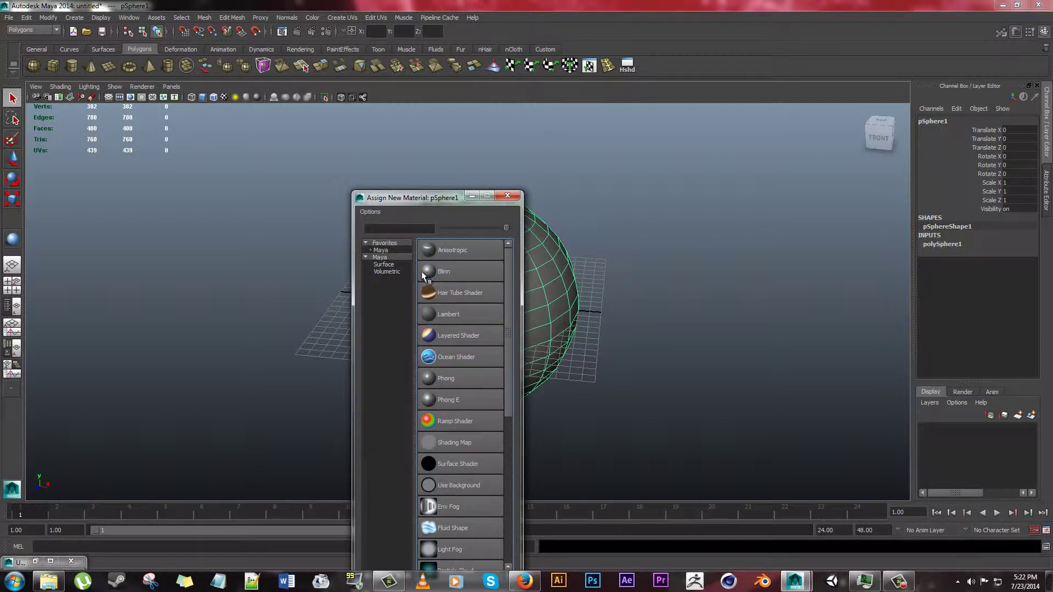
pyautogui.click(445, 314)
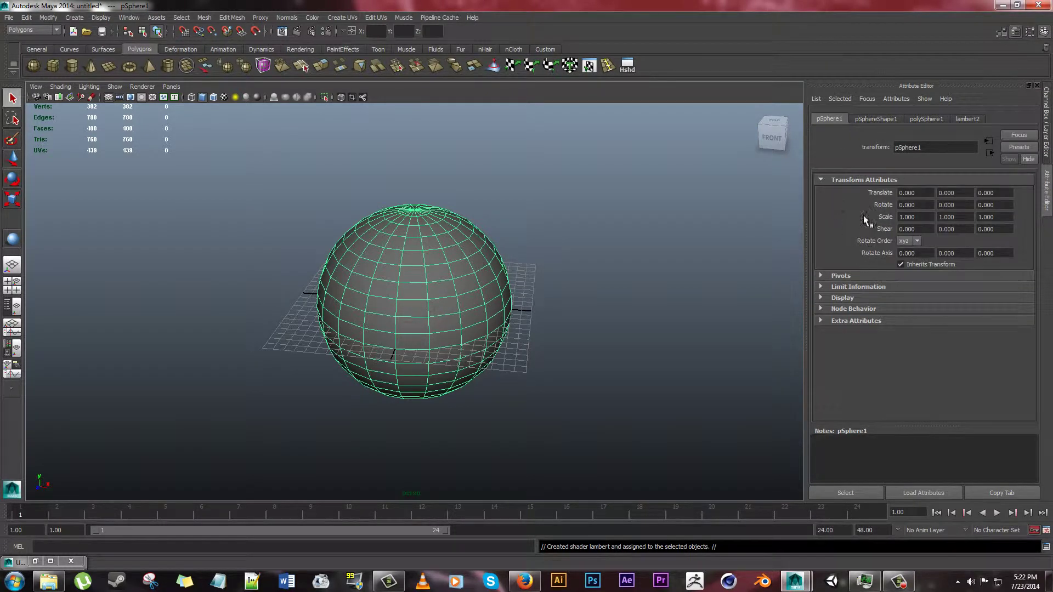
# Step: Review the sphere's shape and polySphere1 creation attributes, comparing the Attribute Editor with the Channel Box
pyautogui.click(873, 120)
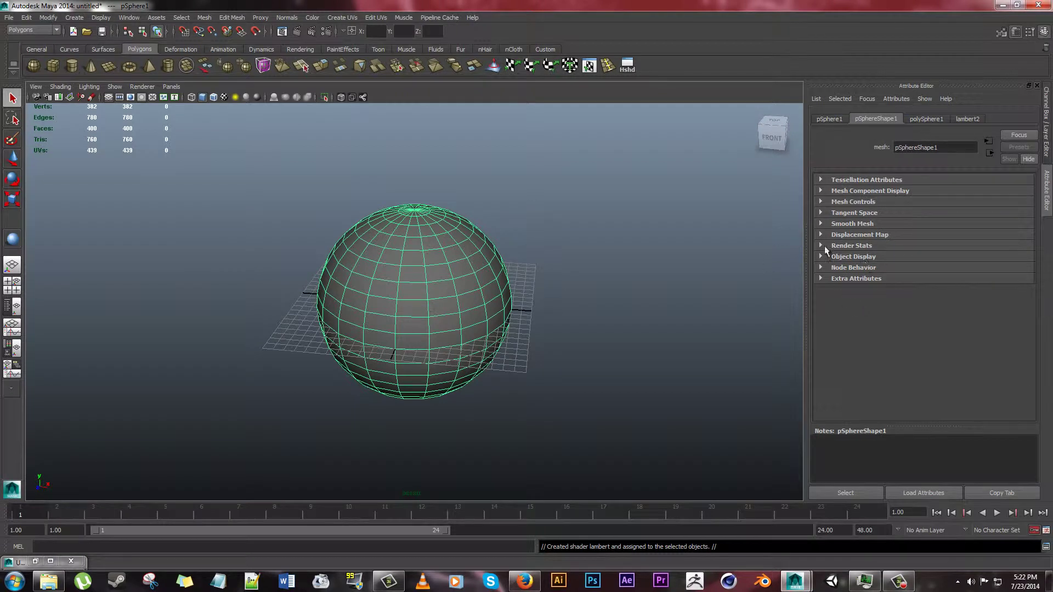
pyautogui.click(924, 121)
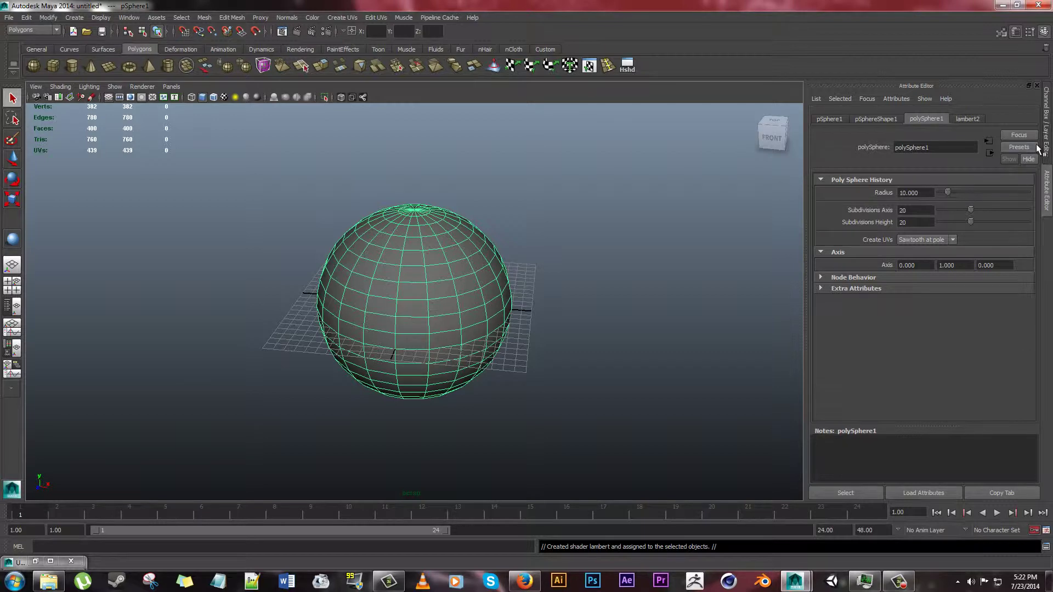
pyautogui.click(1047, 129)
pyautogui.click(952, 244)
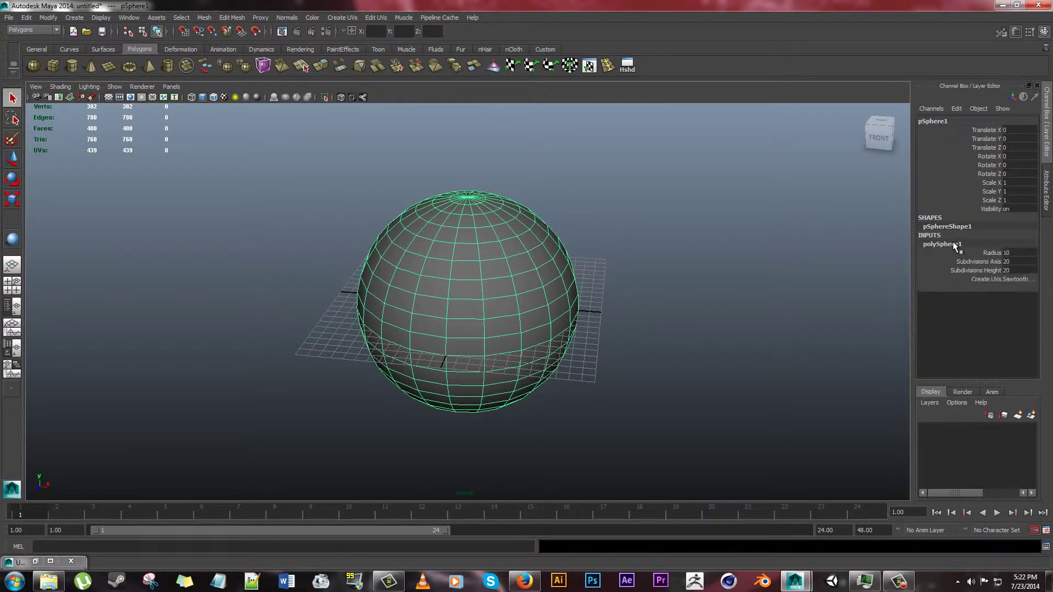
pyautogui.click(1046, 192)
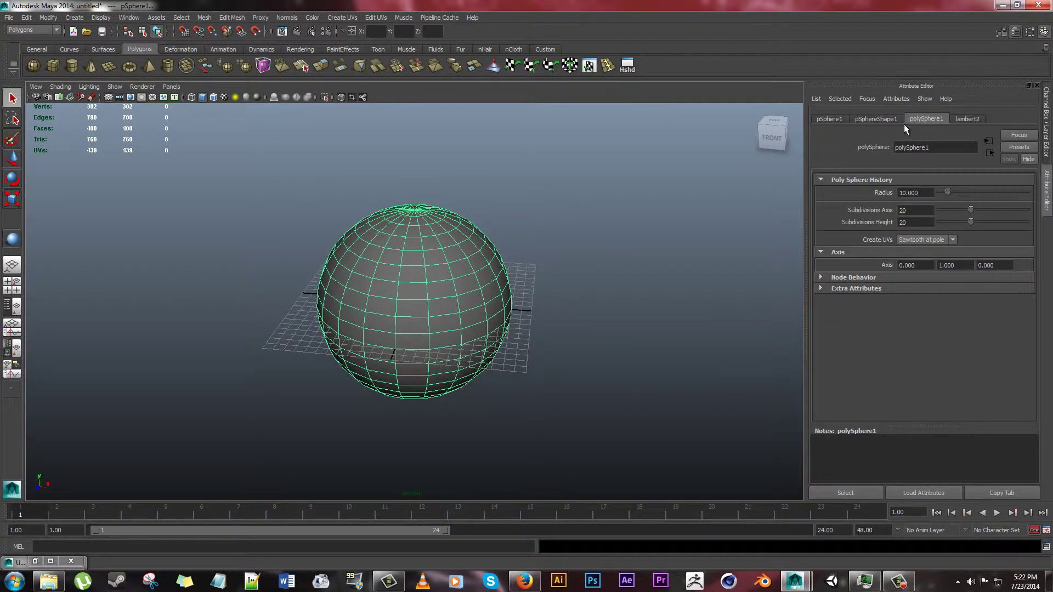
# Step: Open the material attributes of the sphere's Lambert shader
pyautogui.click(968, 119)
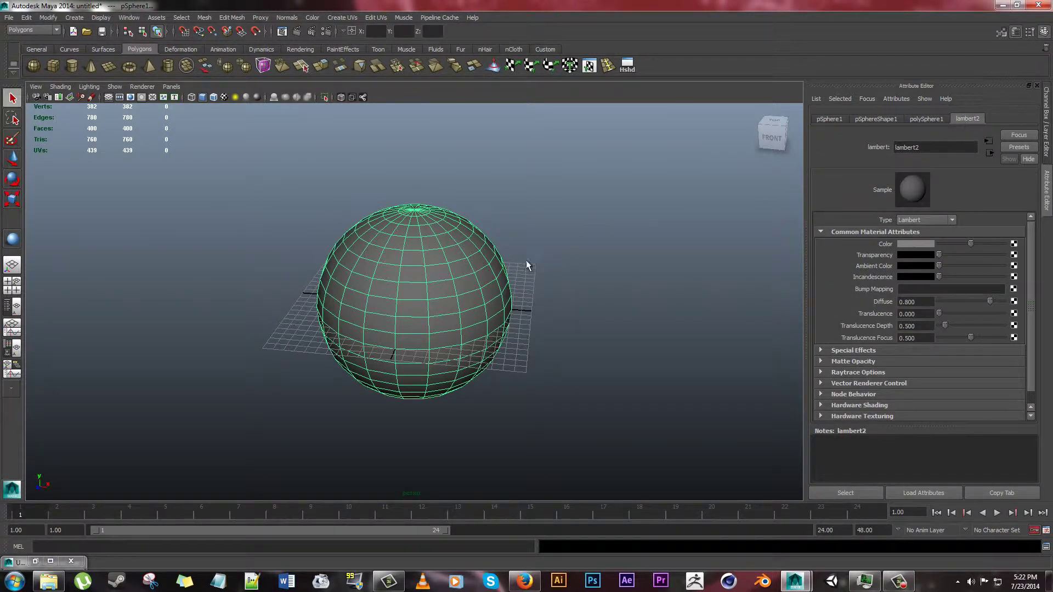
pyautogui.rightClick(430, 297)
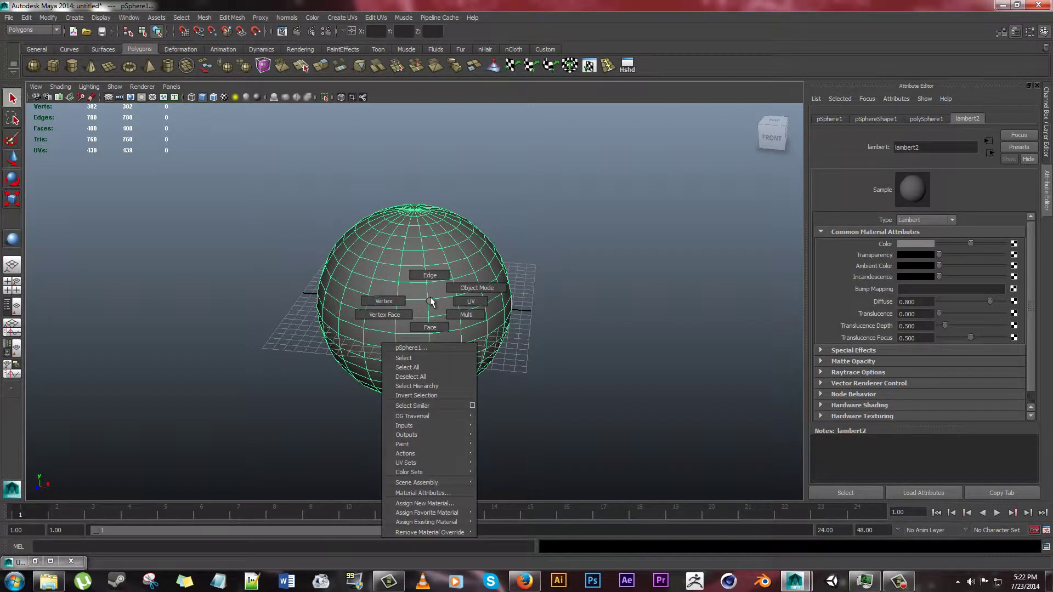
pyautogui.click(436, 493)
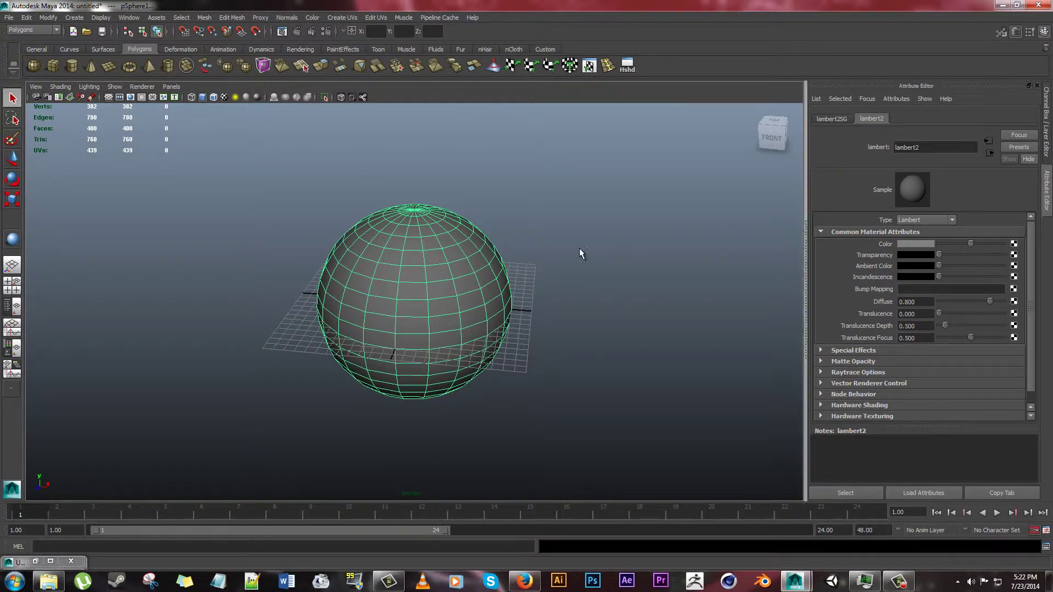
# Step: Try out green, dark blue, brown and cyan as the Lambert material's color
pyautogui.click(908, 244)
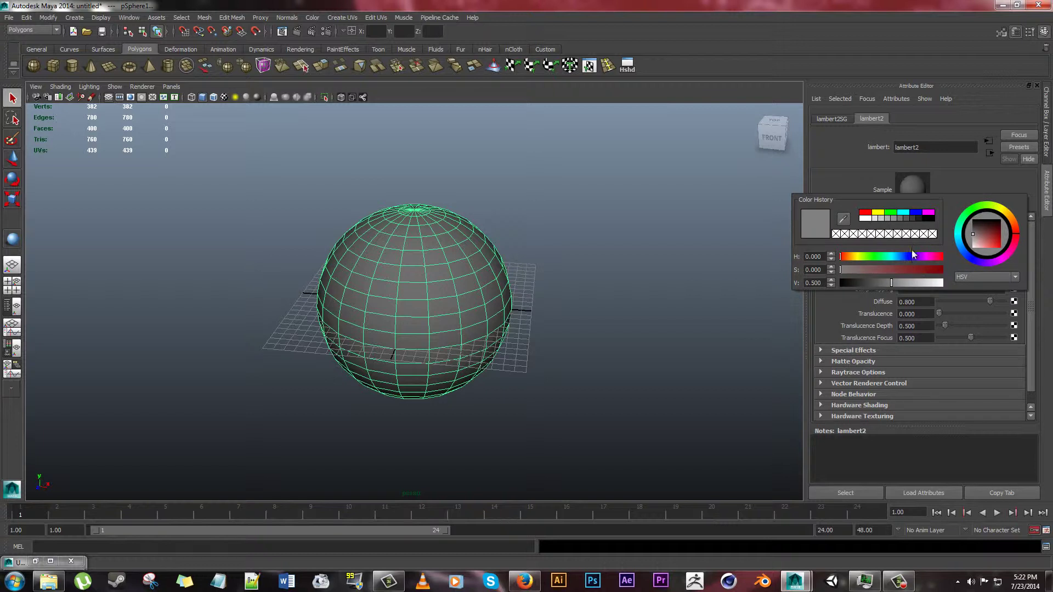
pyautogui.click(892, 214)
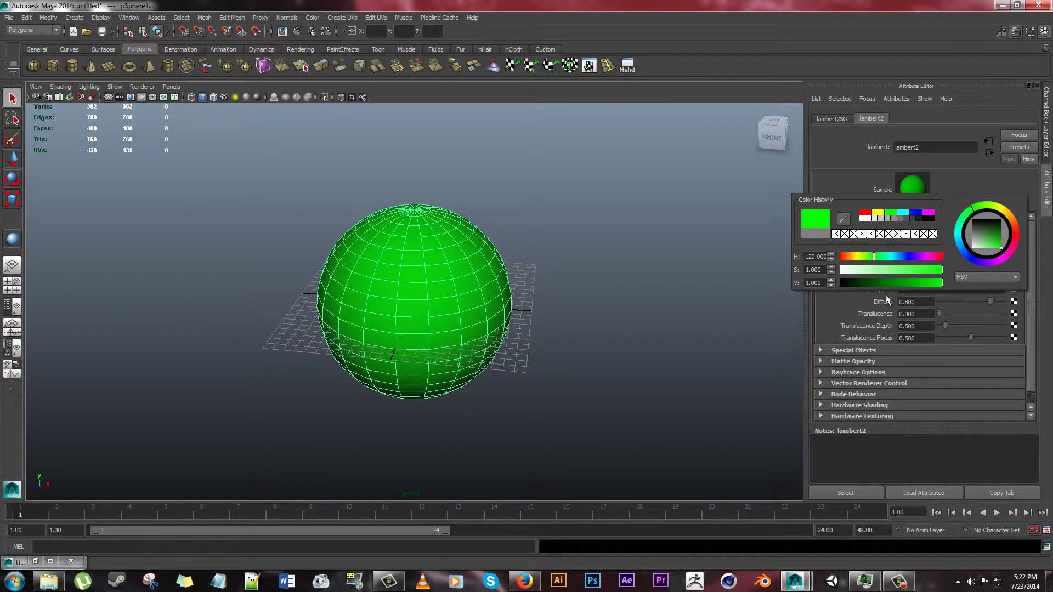
pyautogui.moveTo(909, 283); pyautogui.dragTo(874, 283)
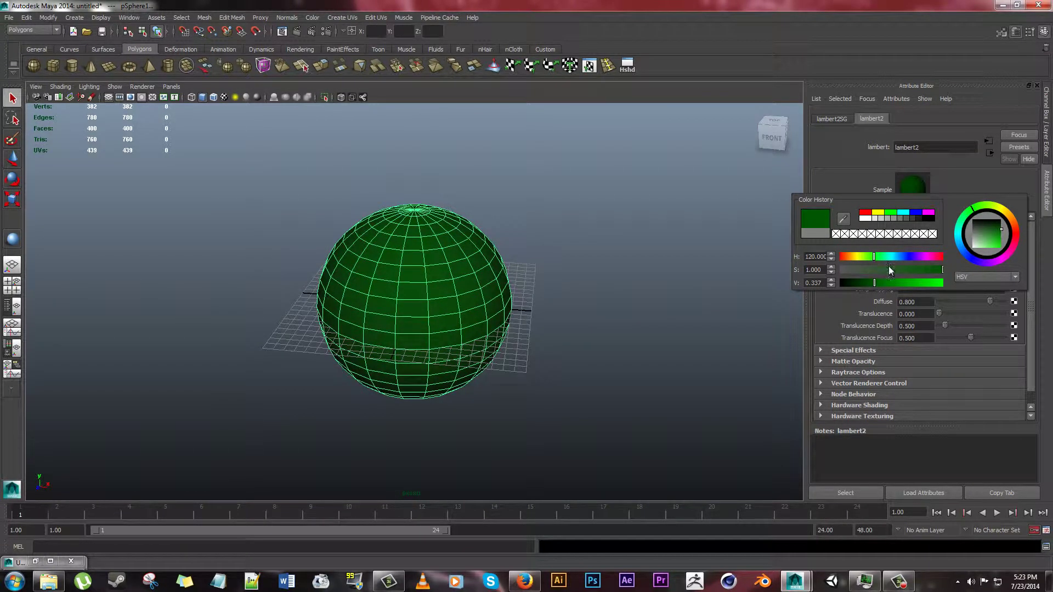
pyautogui.click(928, 269)
pyautogui.click(901, 256)
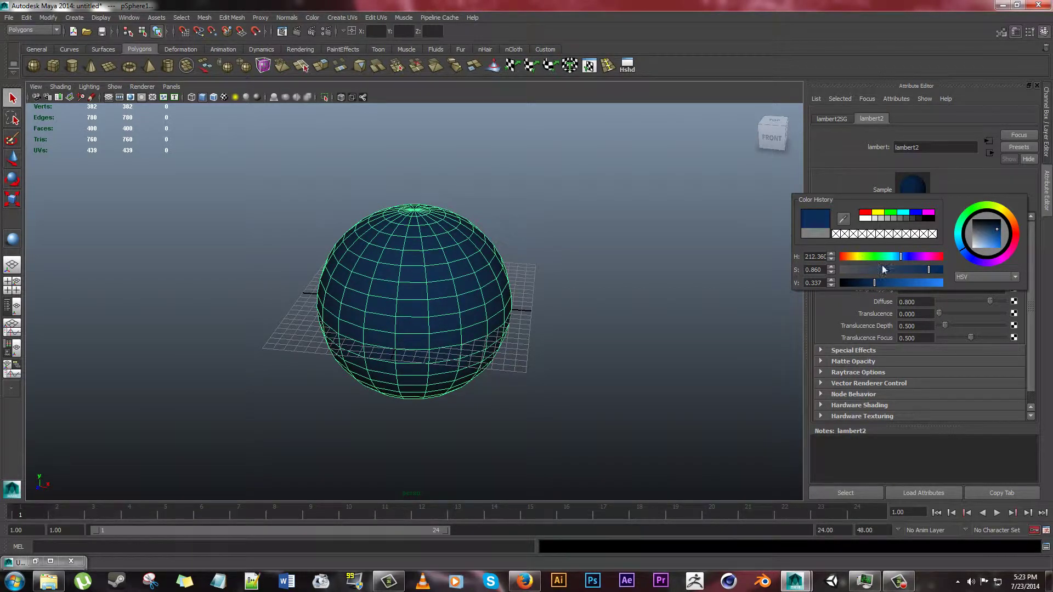
pyautogui.moveTo(982, 207); pyautogui.dragTo(1014, 220)
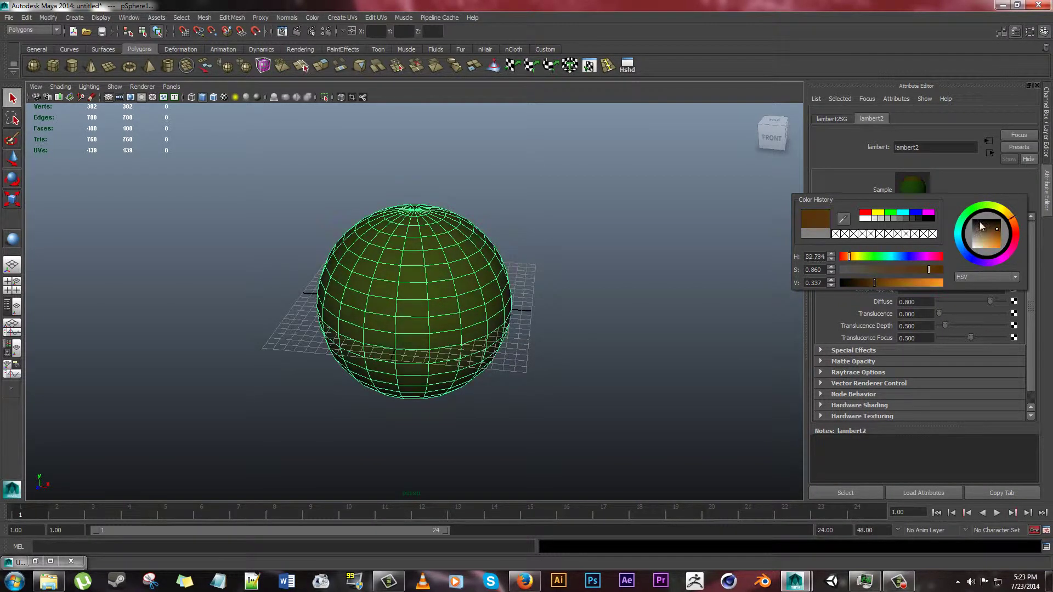
pyautogui.click(907, 213)
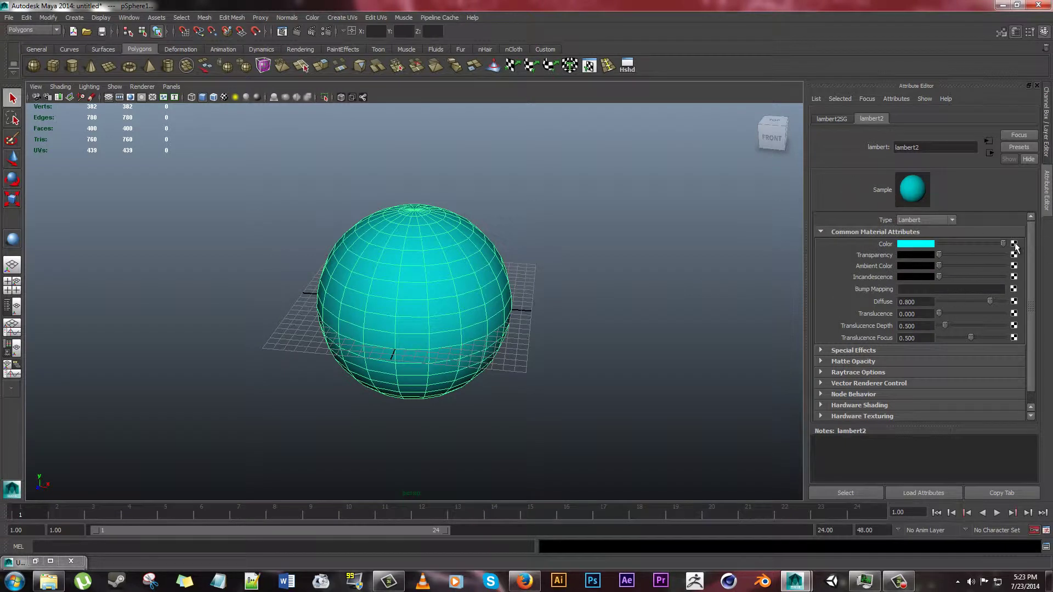
# Step: Map a File texture to the Lambert material's color and load Earth2.jpg from the Texture a Sphere folder as its image
pyautogui.click(1014, 244)
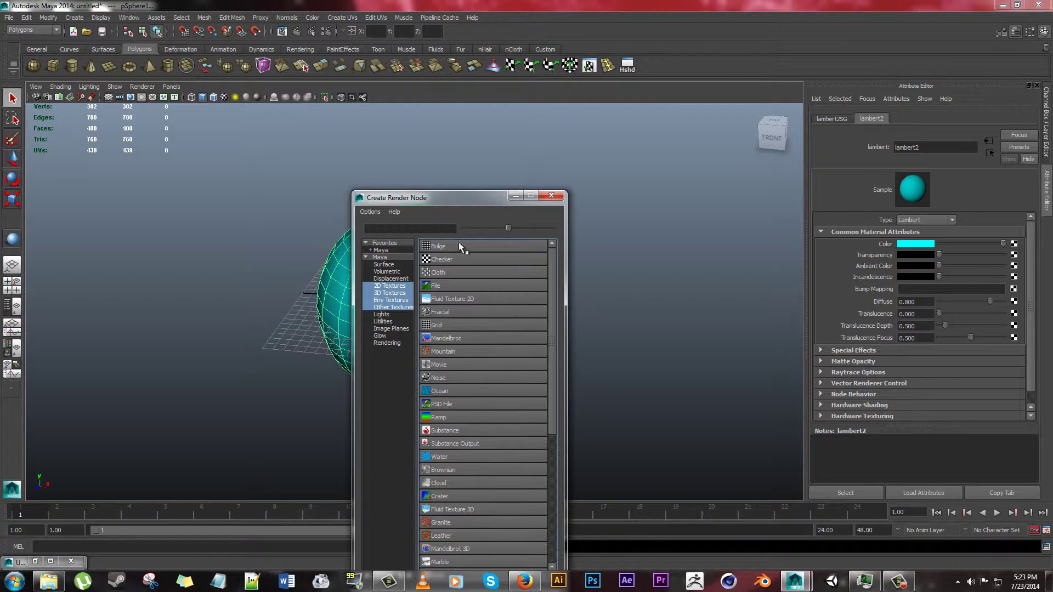
pyautogui.scroll(-5, 460, 271)
pyautogui.scroll(5, 486, 466)
pyautogui.click(434, 286)
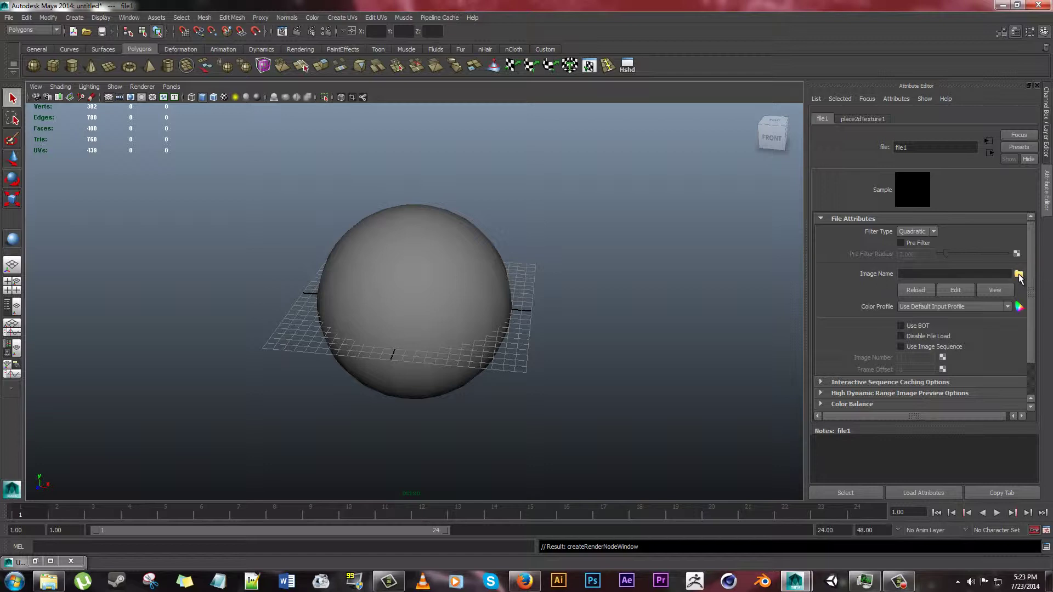
pyautogui.click(1018, 274)
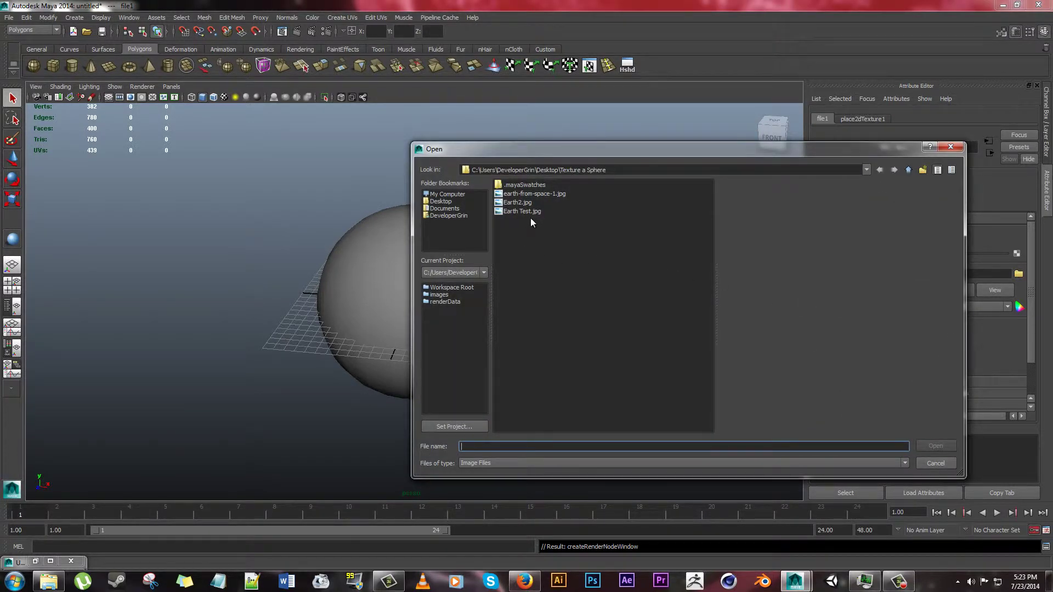
pyautogui.click(520, 202)
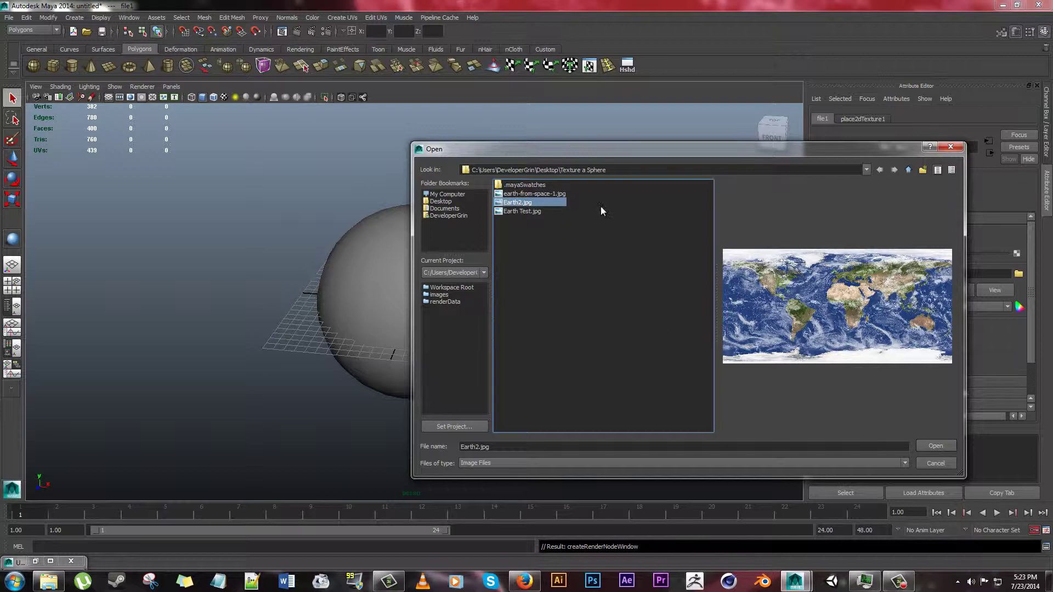
pyautogui.click(929, 445)
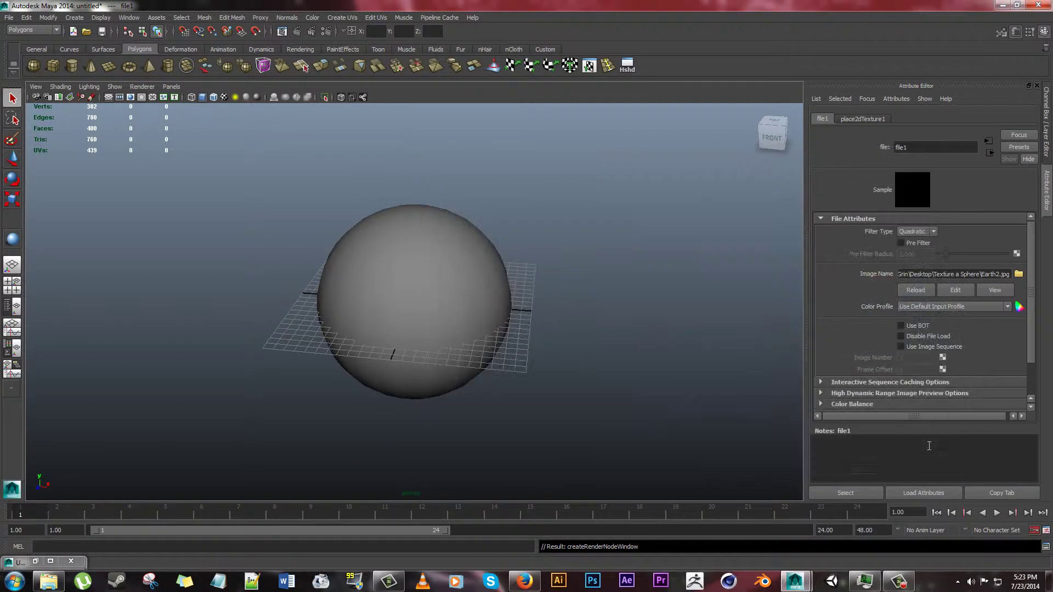
# Step: Rename the file texture node as Earth
pyautogui.doubleClick(911, 148)
pyautogui.write('Earth')
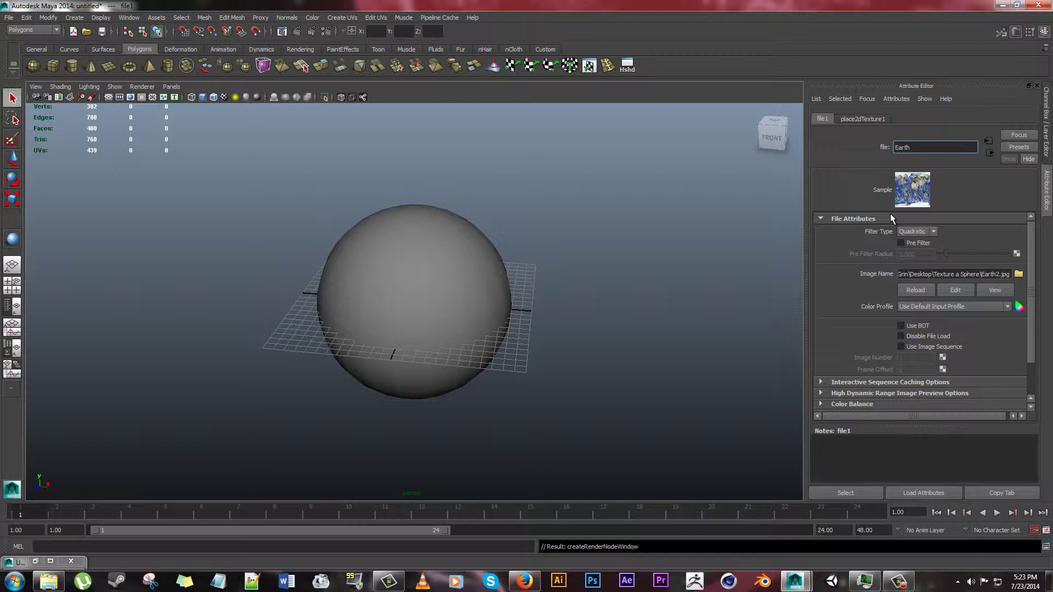
pyautogui.press('Return')
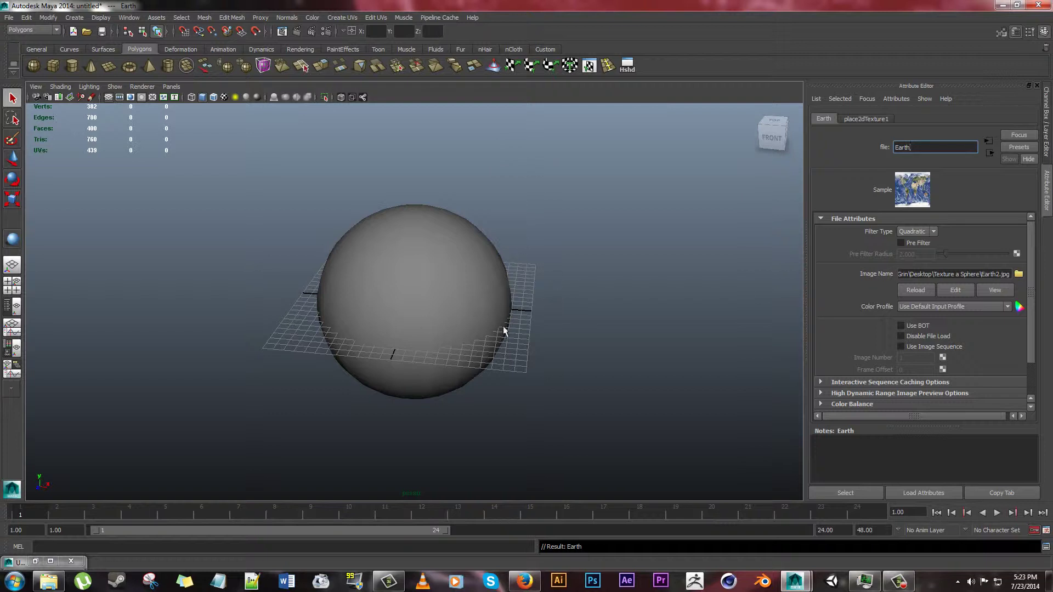
# Step: Turn on textured display in the viewport and look at the sphere from the front
pyautogui.click(225, 100)
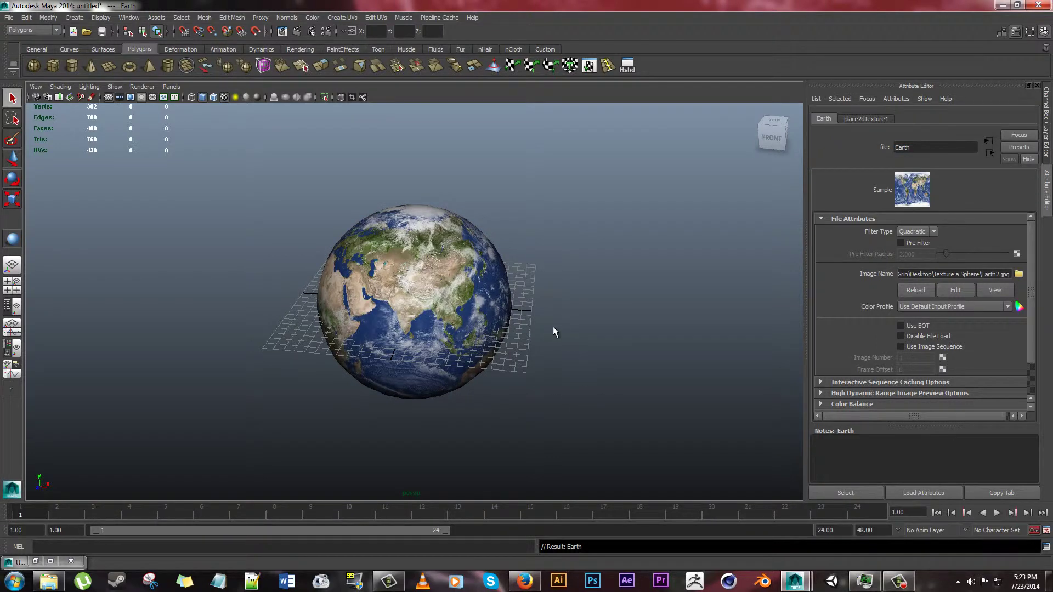
pyautogui.scroll(-3, 554, 329)
pyautogui.scroll(5, 550, 331)
pyautogui.scroll(-1, 550, 336)
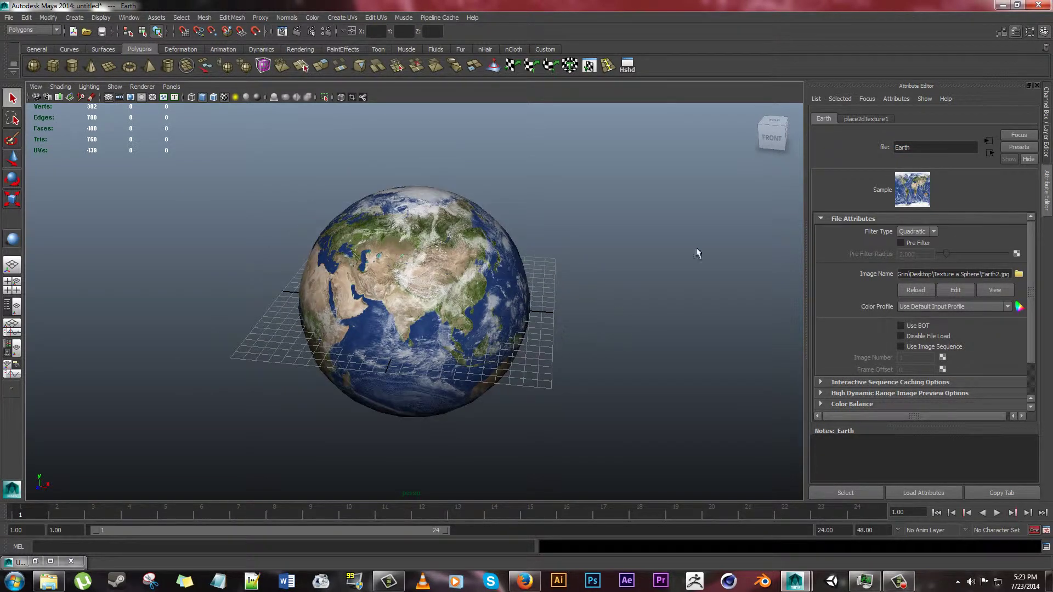
pyautogui.click(773, 144)
pyautogui.scroll(-2, 543, 340)
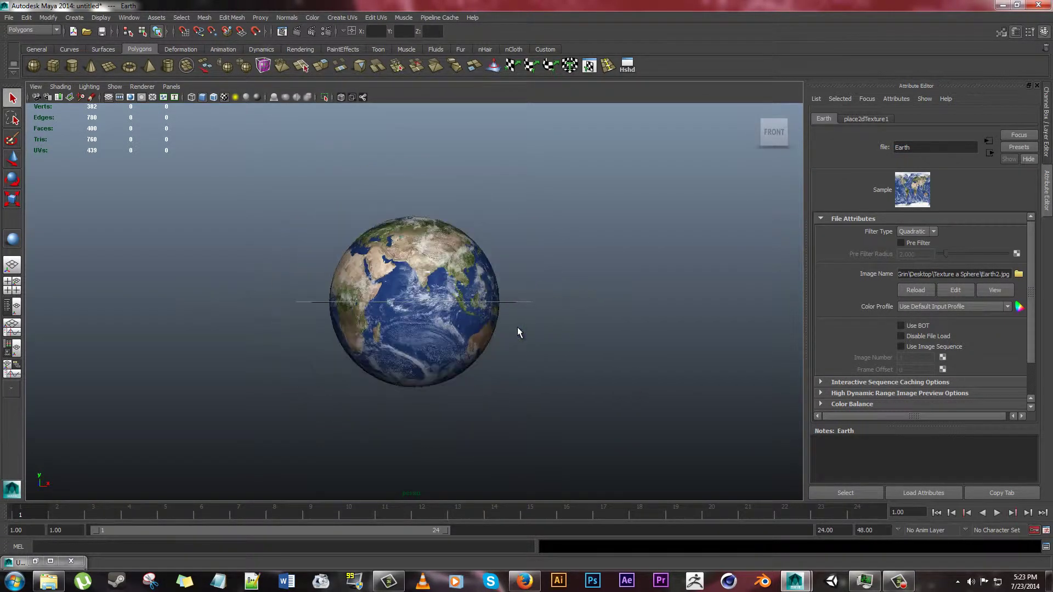
# Step: Examine the textured globe from below, from an angle and from the front, near and far
pyautogui.click(776, 144)
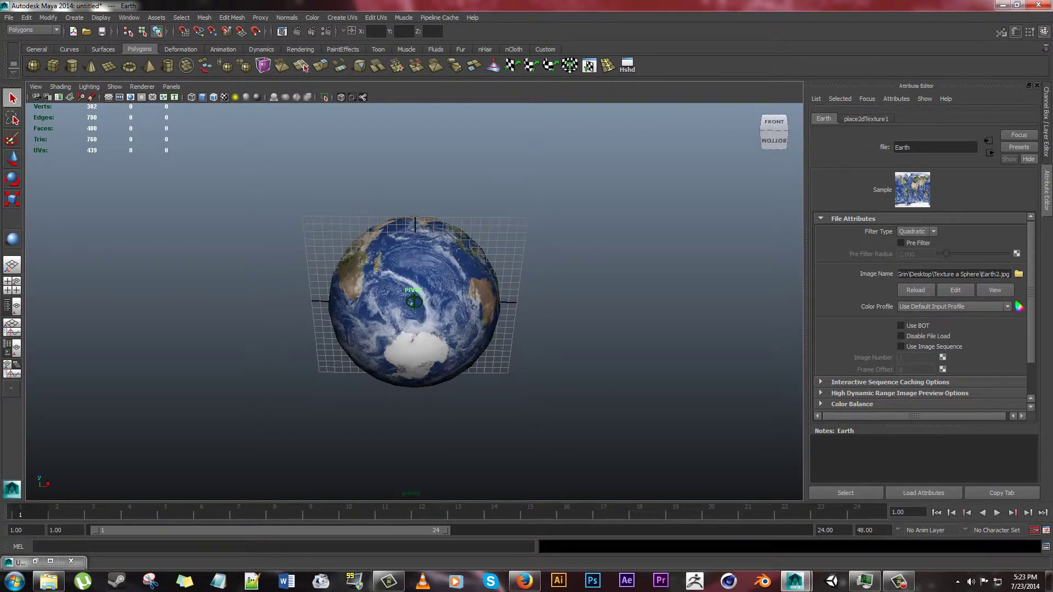
pyautogui.moveTo(775, 104)
pyautogui.mouseDown()
pyautogui.moveTo(773, 209)
pyautogui.moveTo(724, 206)
pyautogui.moveTo(713, 121)
pyautogui.moveTo(659, 232)
pyautogui.mouseUp()
pyautogui.keyDown('alt'); pyautogui.moveTo(571, 242); pyautogui.dragTo(548, 265); pyautogui.keyUp('alt')
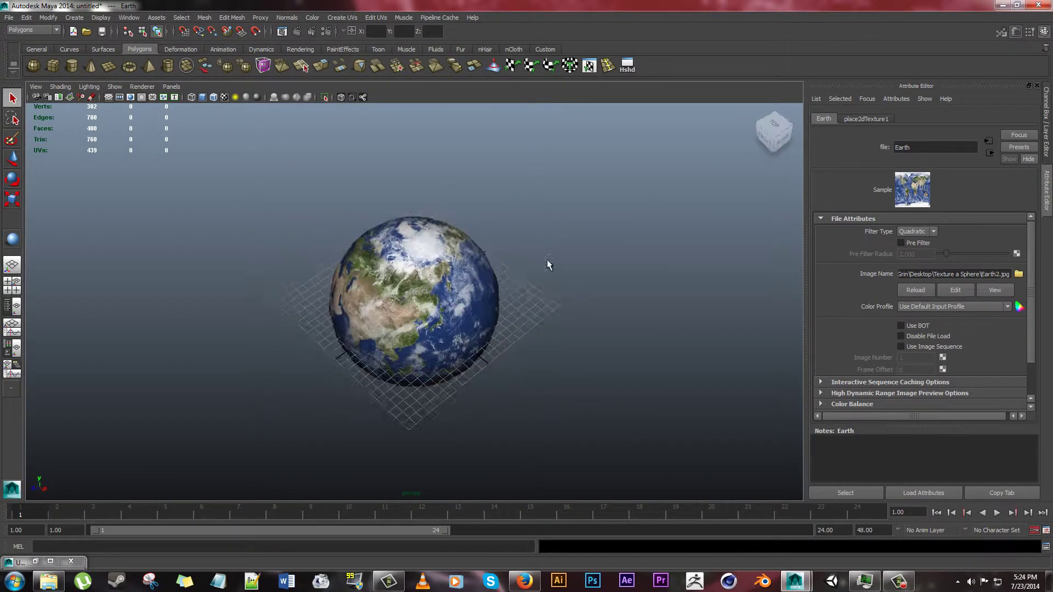
pyautogui.keyDown('alt'); pyautogui.moveTo(548, 265); pyautogui.dragTo(549, 239, button='middle'); pyautogui.keyUp('alt')
pyautogui.scroll(-4, 494, 221)
pyautogui.scroll(4, 494, 228)
pyautogui.scroll(-4, 493, 237)
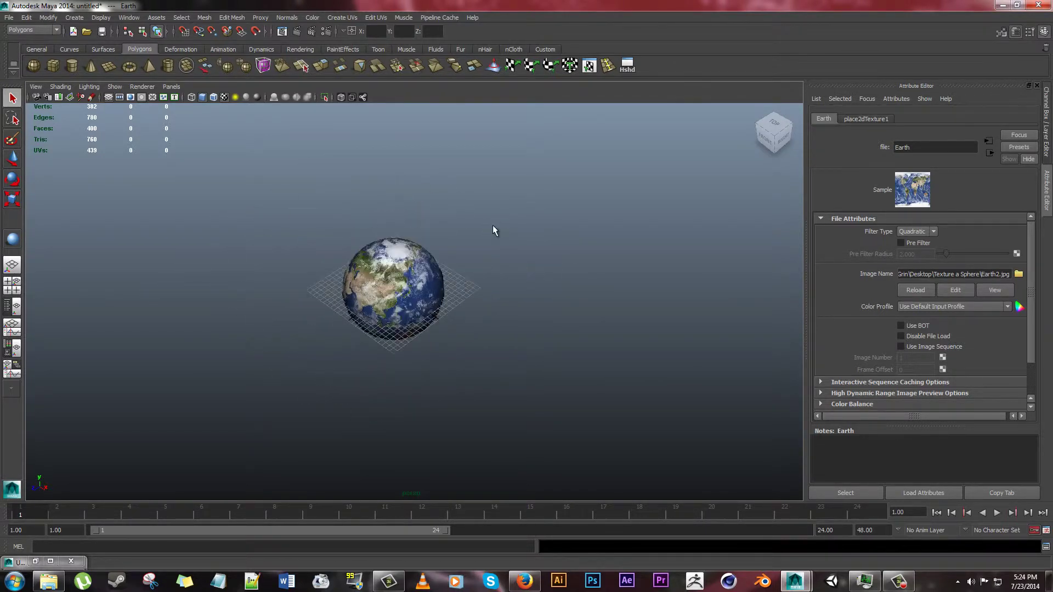
pyautogui.scroll(3, 493, 233)
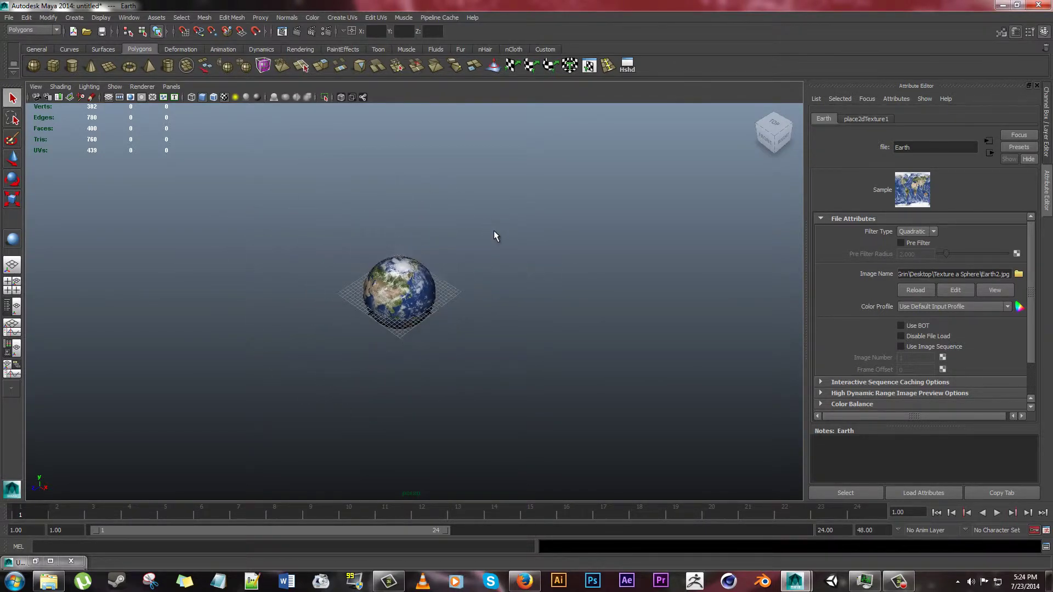
pyautogui.click(760, 141)
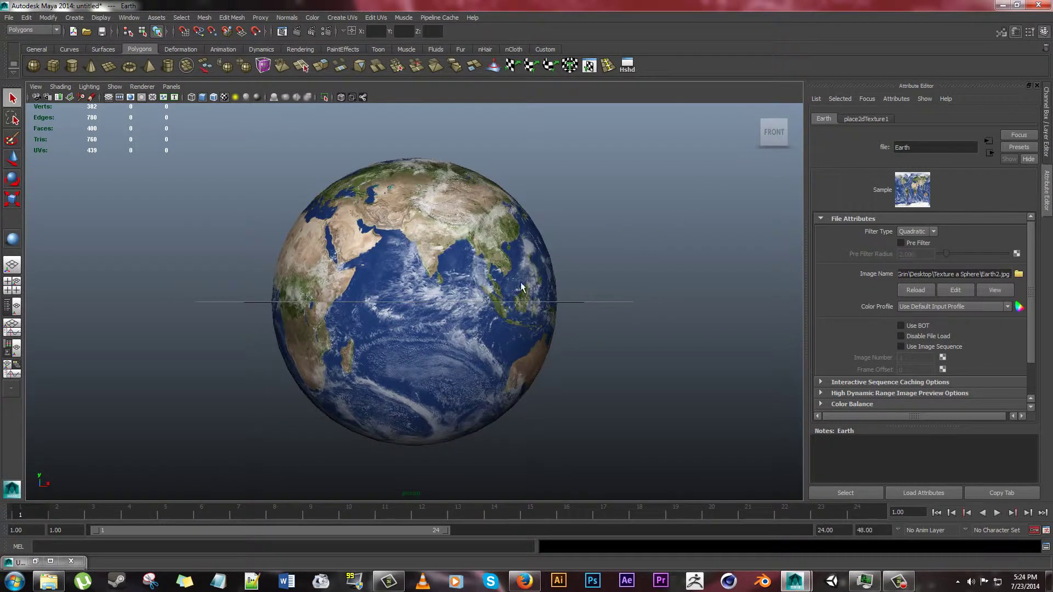
# Step: Deselect everything and hide the viewport grid around the globe
pyautogui.click(600, 244)
pyautogui.keyDown('alt'); pyautogui.moveTo(441, 269); pyautogui.dragTo(388, 298); pyautogui.keyUp('alt')
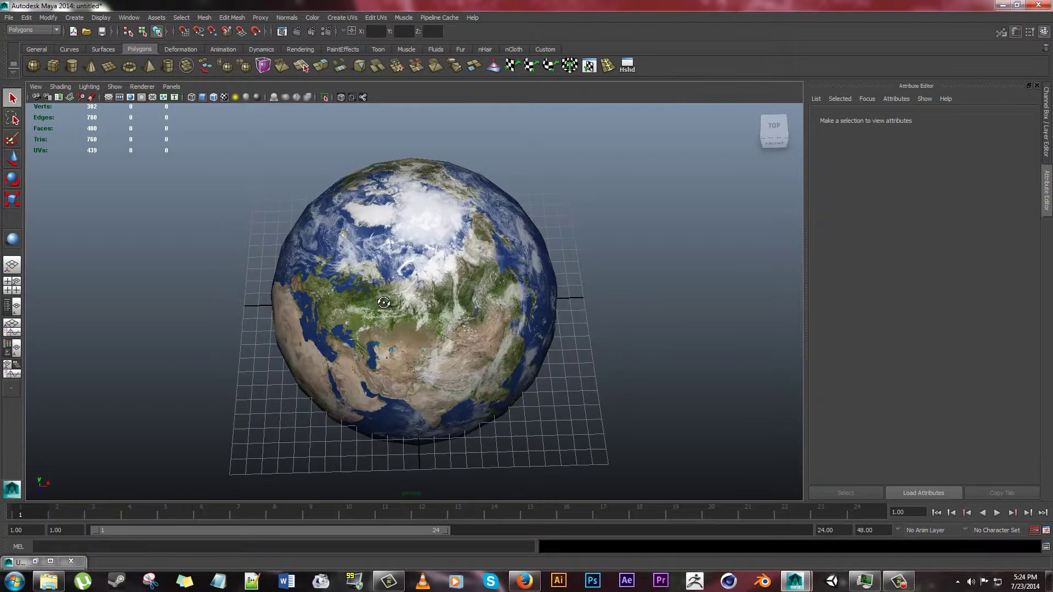
pyautogui.click(109, 97)
pyautogui.scroll(3, 595, 375)
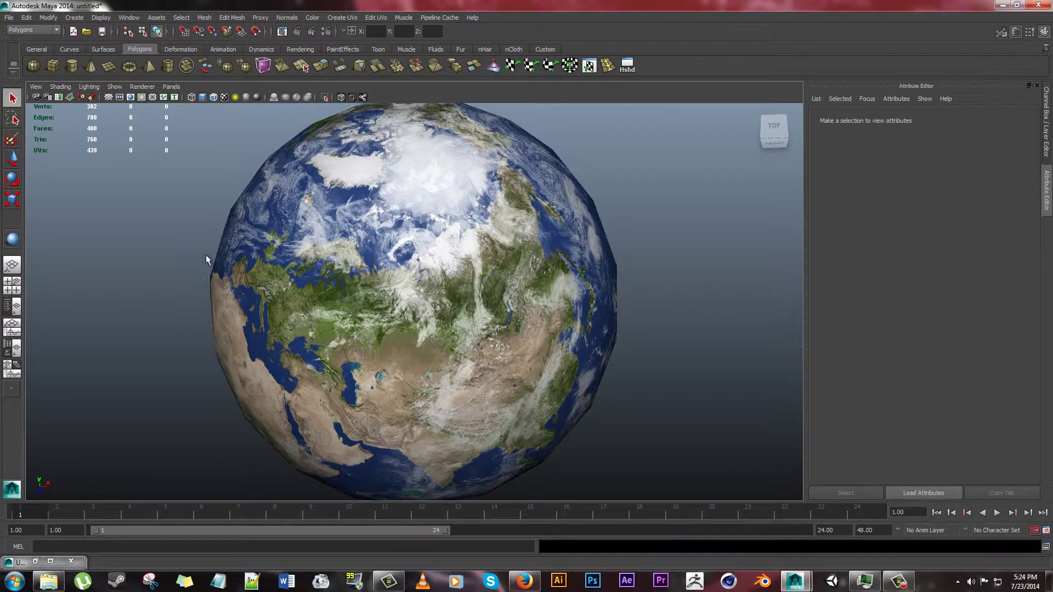
# Step: Set the sphere's axis and height subdivisions to 50 and deselect it
pyautogui.click(503, 217)
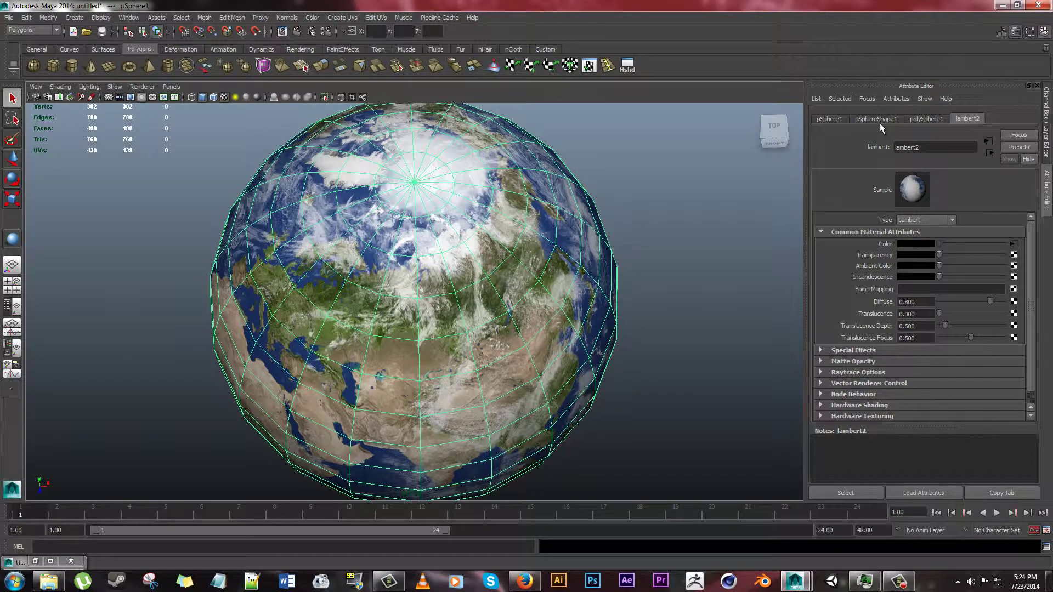
pyautogui.click(1046, 120)
pyautogui.click(960, 248)
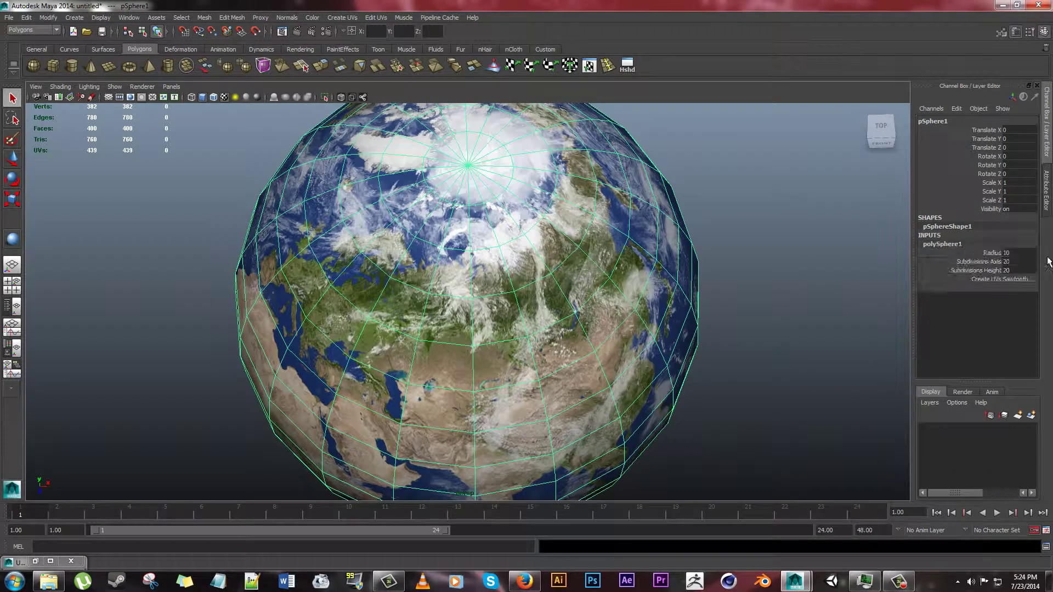
pyautogui.click(1046, 201)
pyautogui.click(876, 119)
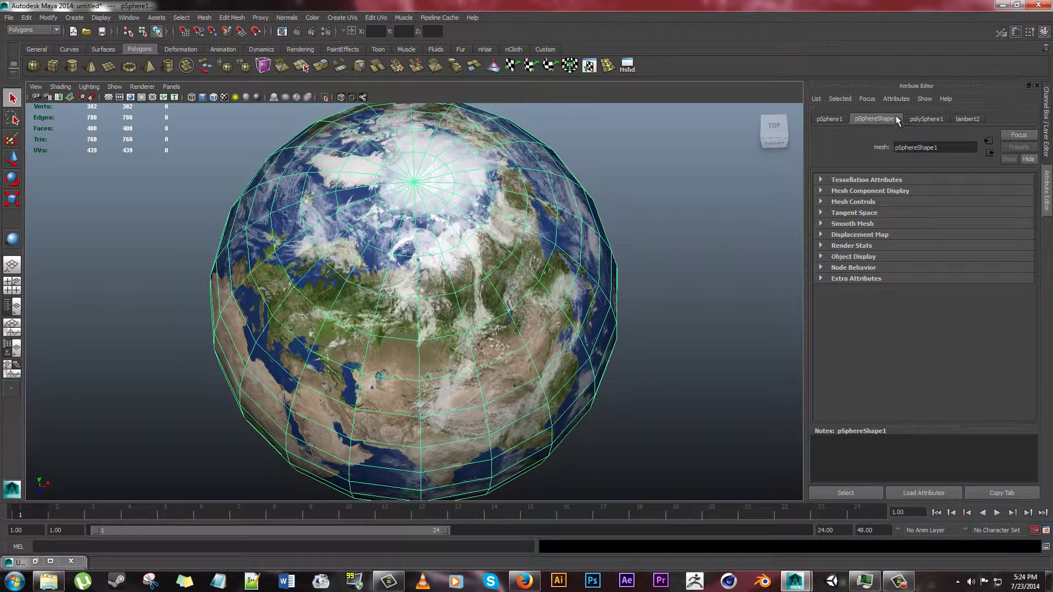
pyautogui.click(926, 119)
pyautogui.doubleClick(915, 211)
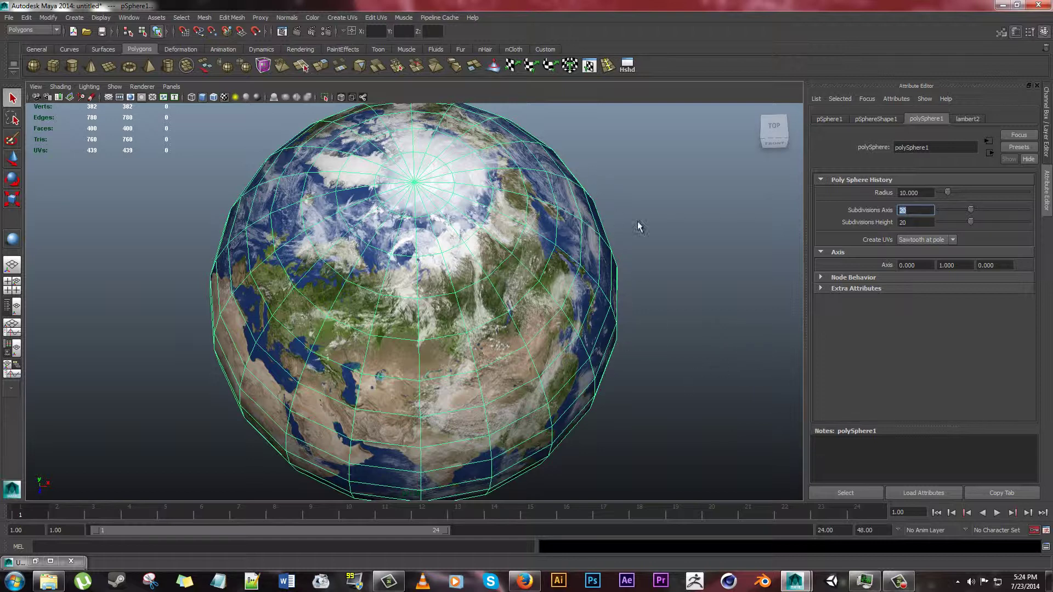
pyautogui.click(913, 222)
pyautogui.write('50')
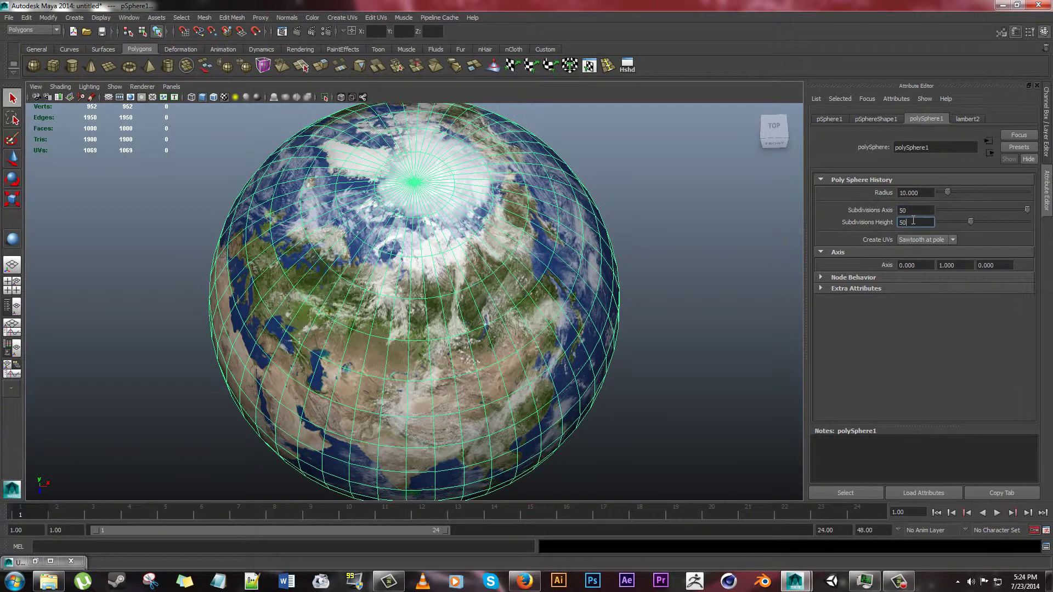
pyautogui.press('Return')
pyautogui.click(708, 306)
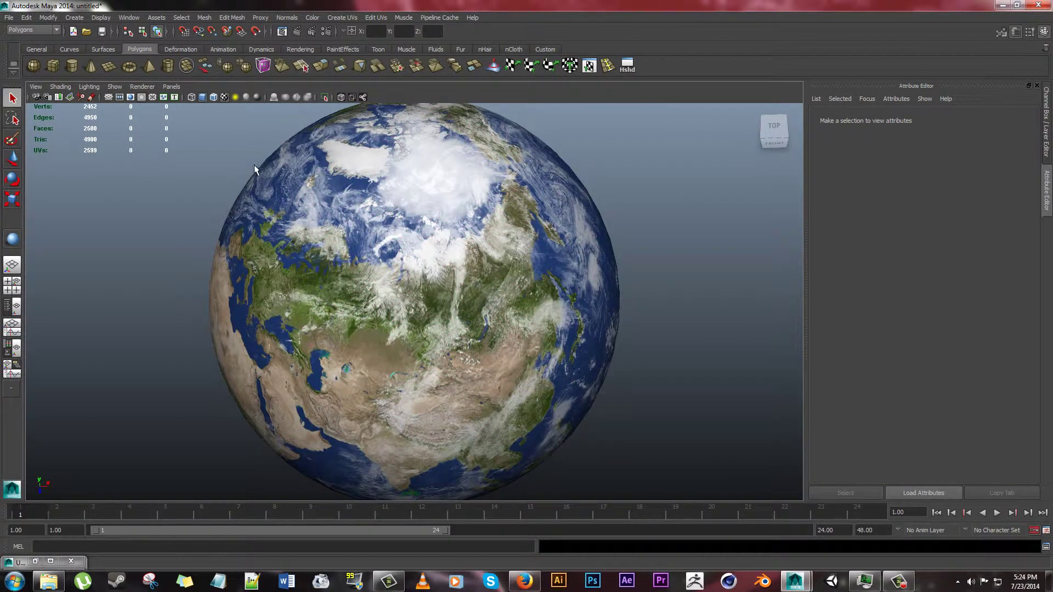
# Step: Set the sphere's axis and height subdivisions to 100 and deselect it
pyautogui.click(606, 299)
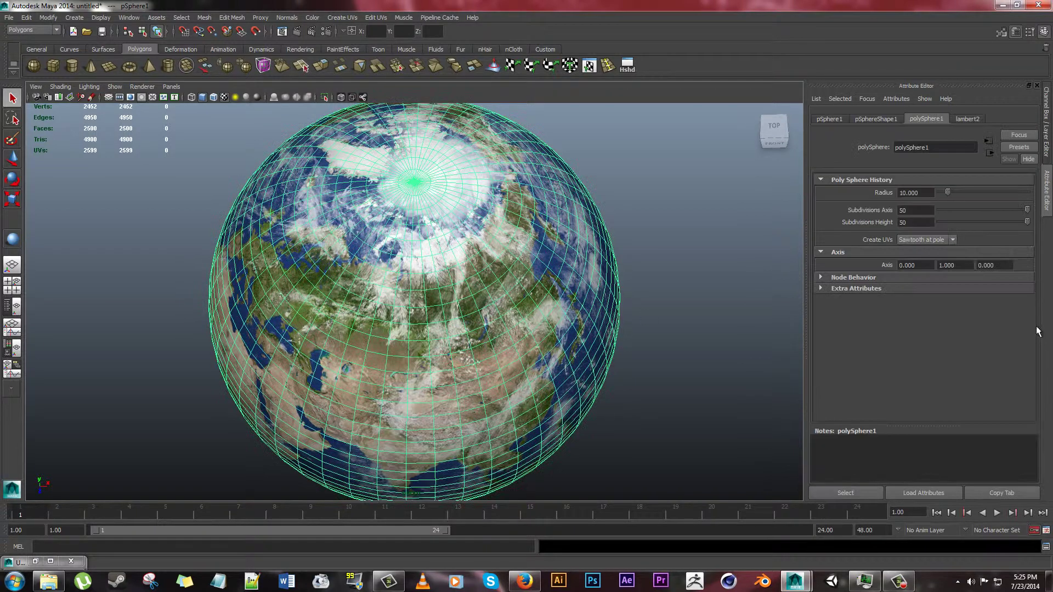
pyautogui.click(915, 209)
pyautogui.write('100')
pyautogui.press('Return')
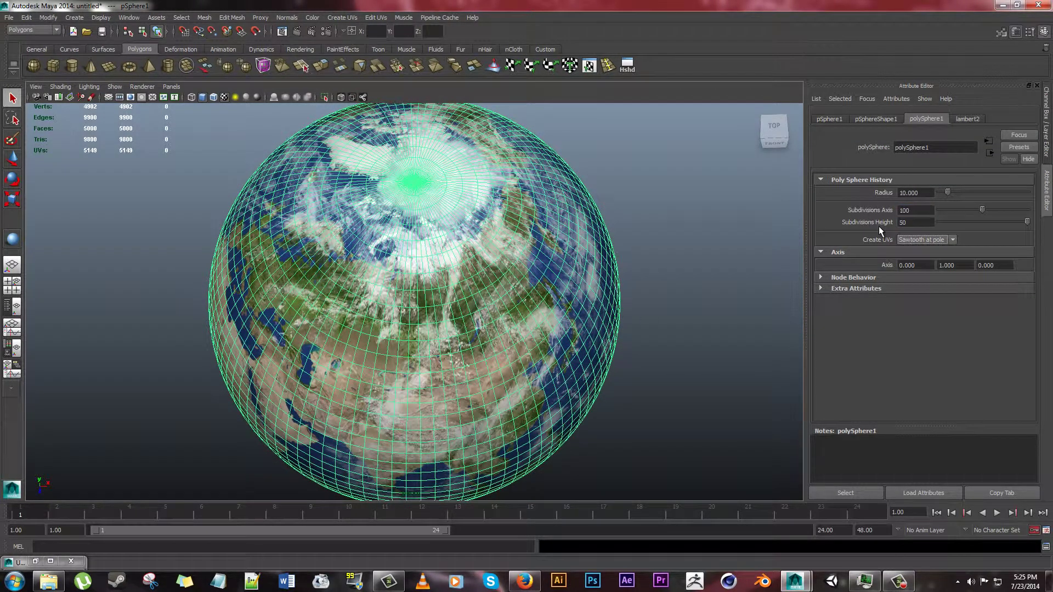
pyautogui.click(915, 221)
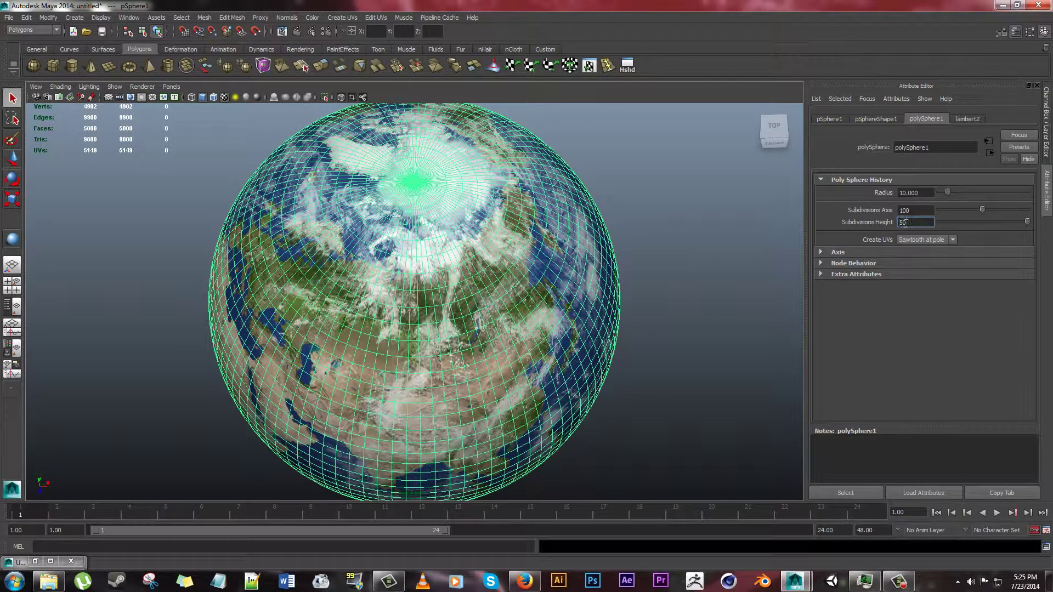
pyautogui.write('100')
pyautogui.press('Return')
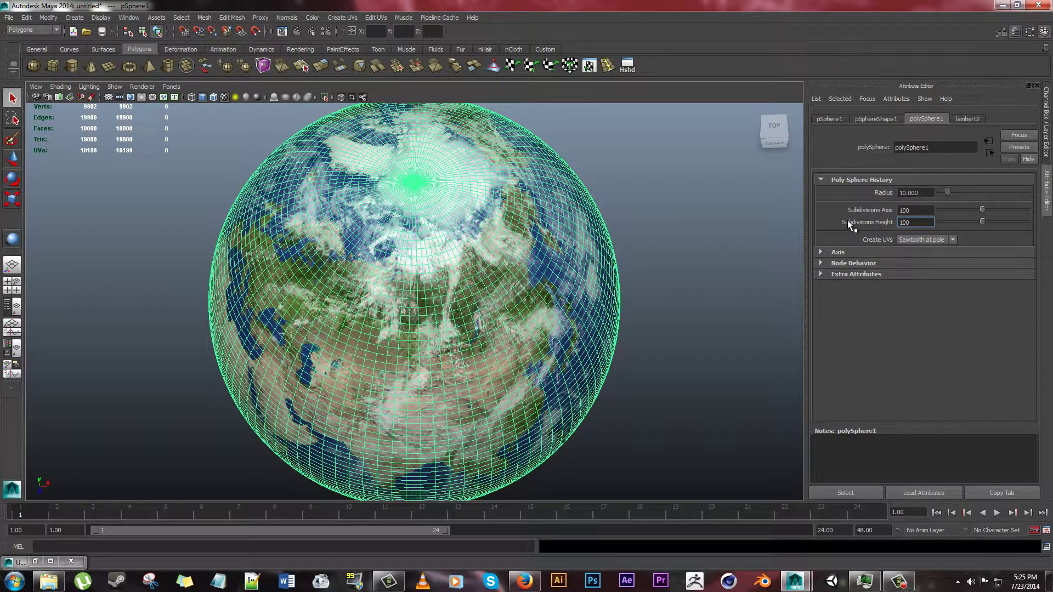
pyautogui.click(694, 271)
# Step: Render the current frame with the globe seen from the front, and close the render after viewing it
pyautogui.scroll(-8, 683, 274)
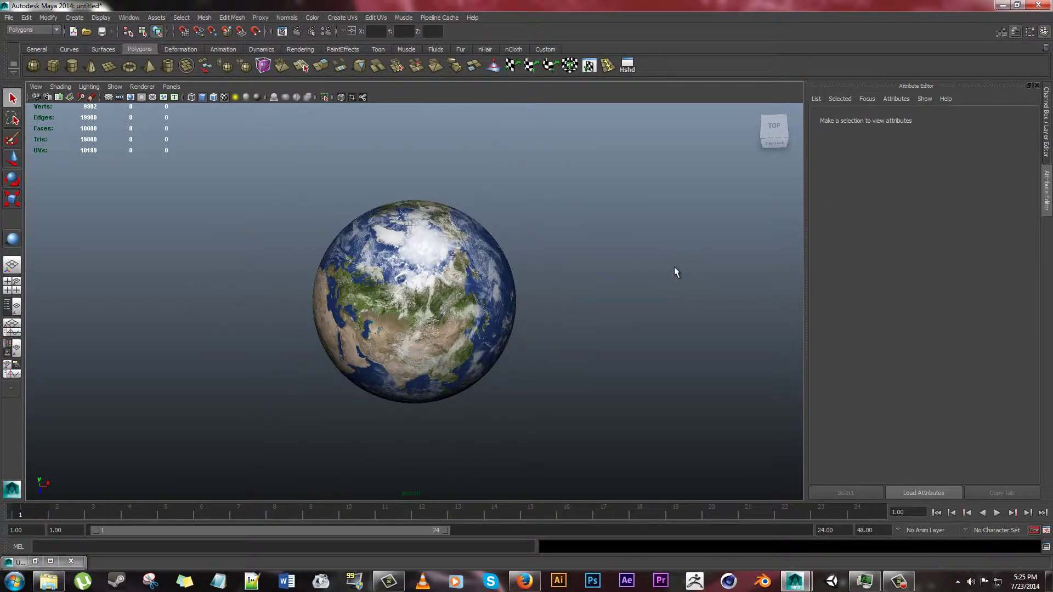
pyautogui.scroll(5, 673, 266)
pyautogui.moveTo(562, 312)
pyautogui.keyDown('alt'); pyautogui.mouseDown()
pyautogui.moveTo(561, 275)
pyautogui.moveTo(552, 295)
pyautogui.moveTo(581, 311)
pyautogui.mouseUp(); pyautogui.keyUp('alt')
pyautogui.click(778, 138)
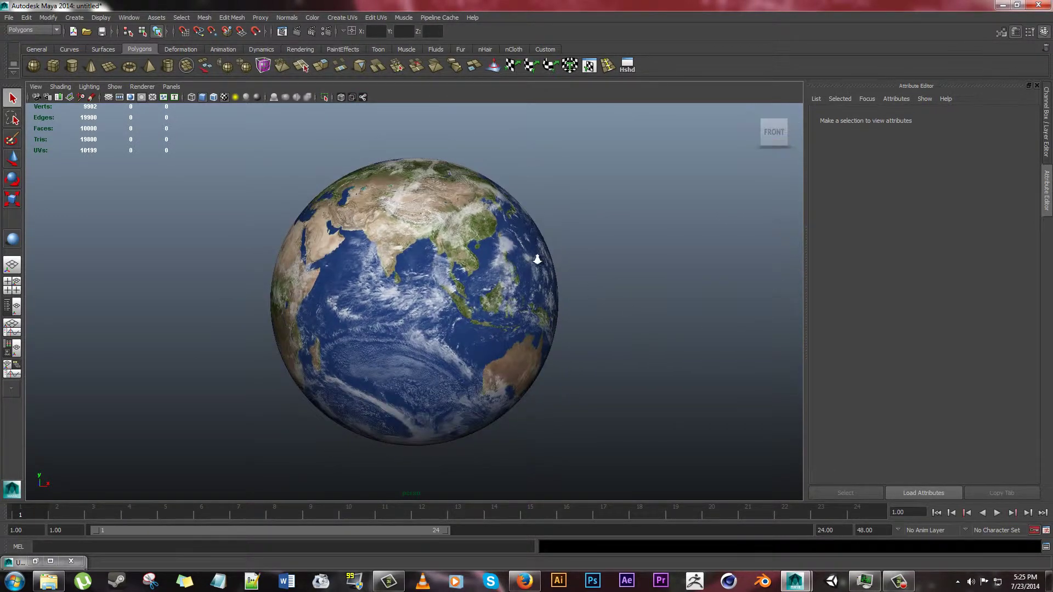
pyautogui.scroll(4, 539, 260)
pyautogui.scroll(-2, 540, 261)
pyautogui.scroll(-3, 542, 264)
pyautogui.scroll(2, 541, 264)
pyautogui.scroll(-1, 540, 265)
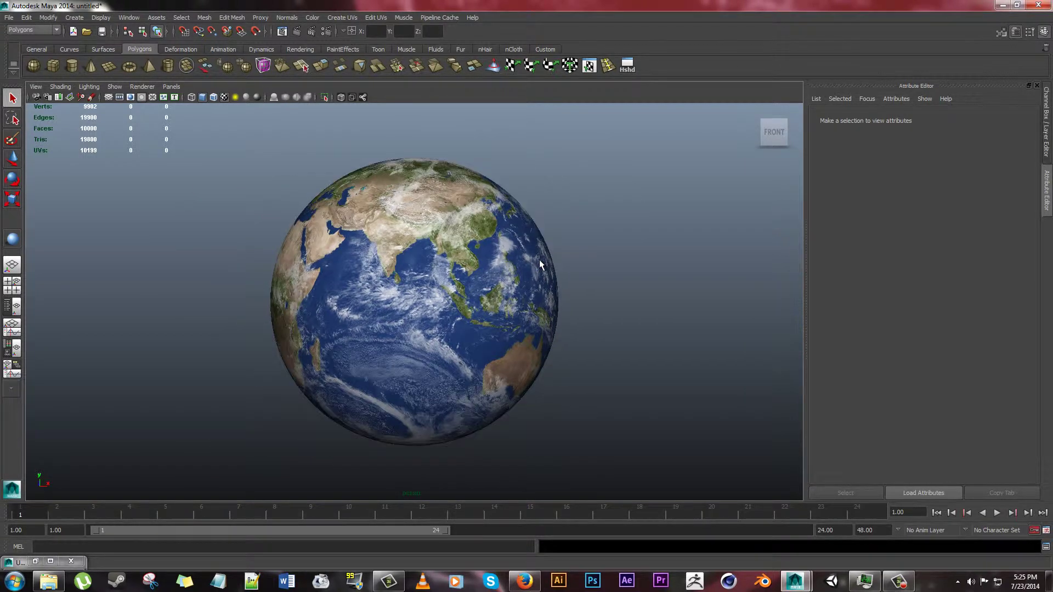
pyautogui.click(297, 30)
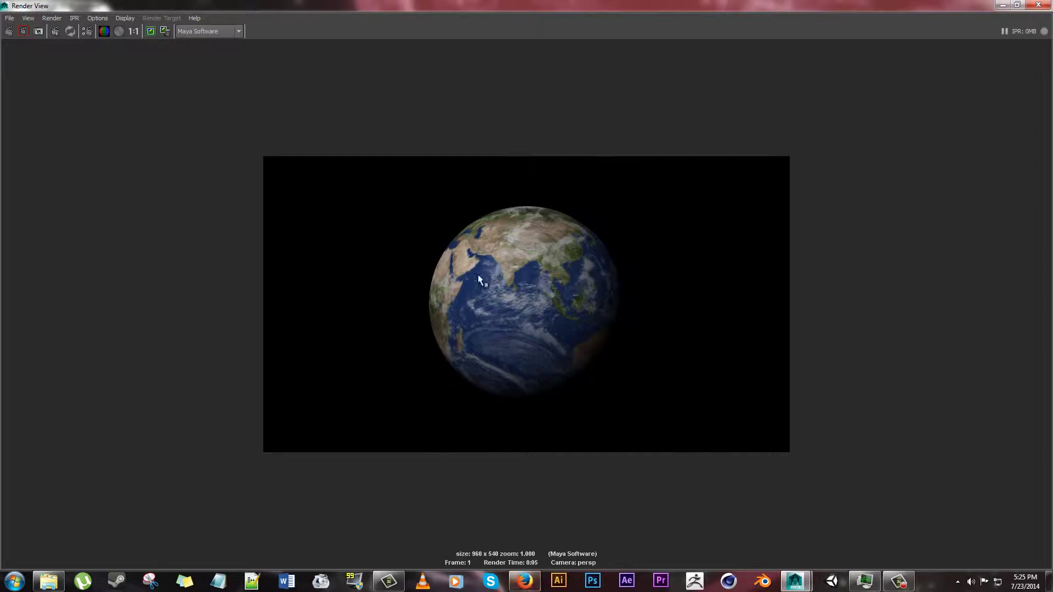
pyautogui.click(1038, 5)
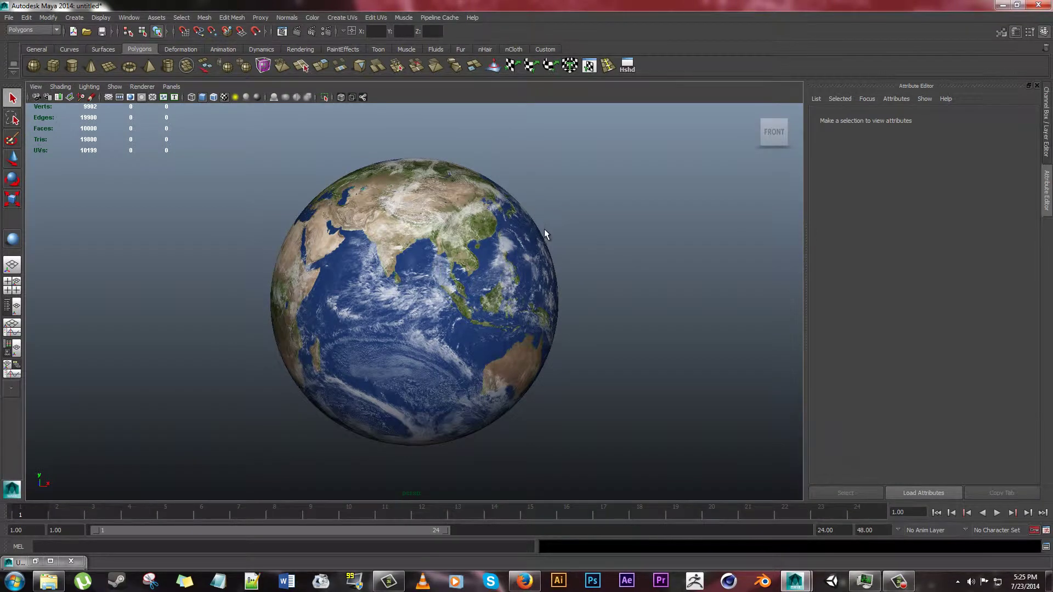
# Step: With the sphere selected, set the animation end time to 360 and extend the playback range to frame 360
pyautogui.click(526, 331)
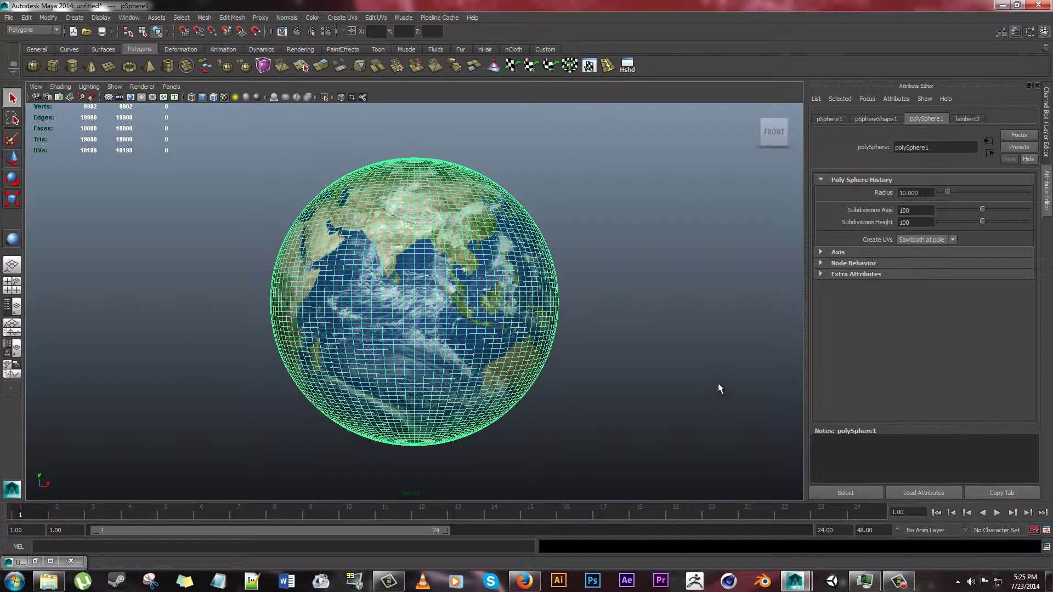
pyautogui.click(593, 318)
pyautogui.click(497, 334)
pyautogui.click(881, 530)
pyautogui.moveTo(882, 530); pyautogui.dragTo(820, 530)
pyautogui.write('360')
pyautogui.press('Return')
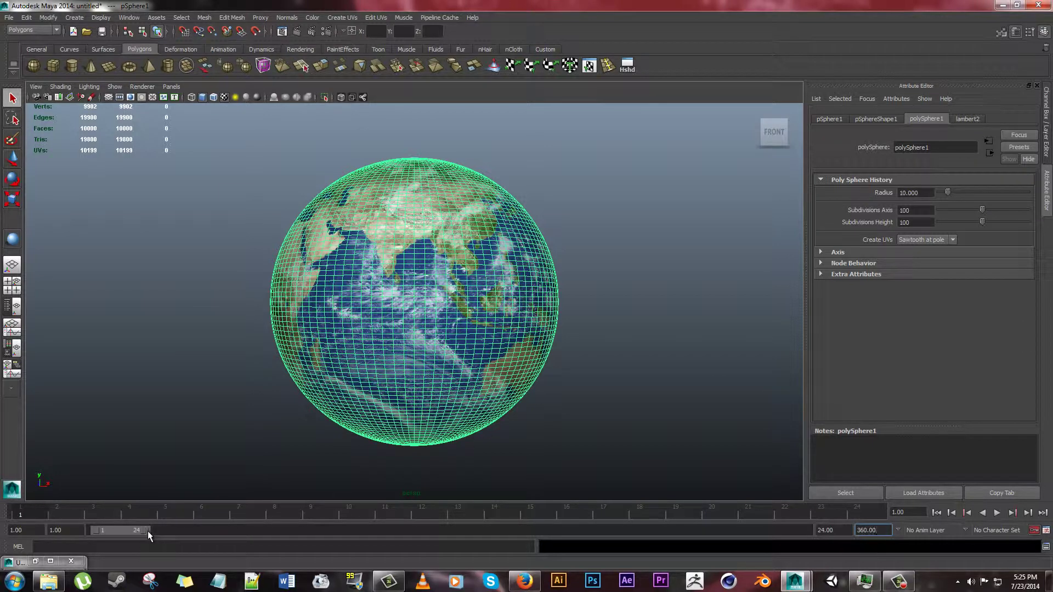
pyautogui.moveTo(146, 531); pyautogui.dragTo(806, 531)
pyautogui.click(921, 512)
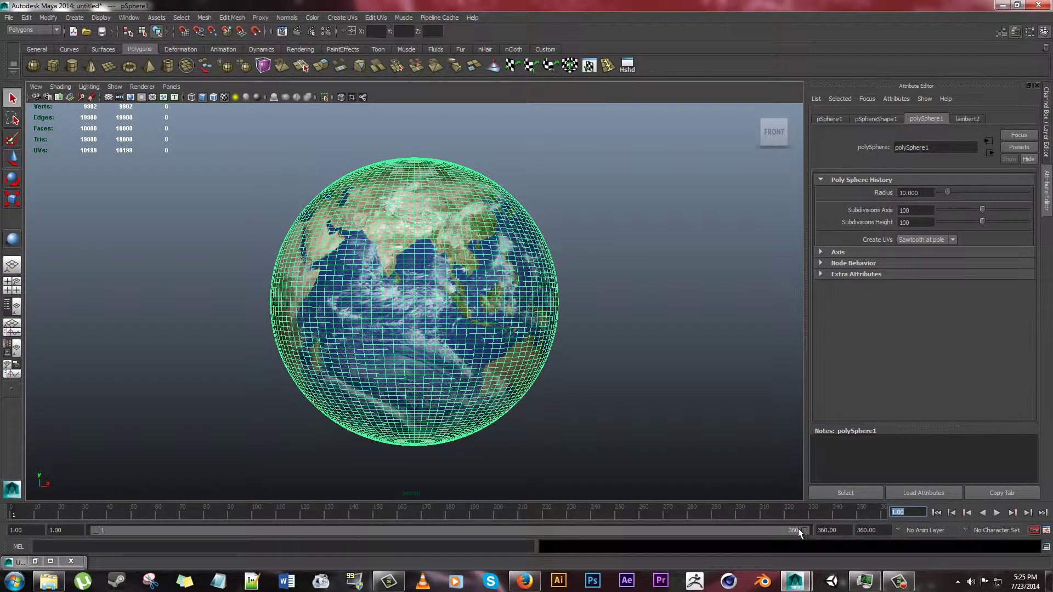
# Step: Try shortening the playback range to frame 17 and extend it back to frame 360
pyautogui.moveTo(797, 529); pyautogui.dragTo(413, 527)
pyautogui.moveTo(247, 521); pyautogui.dragTo(171, 543)
pyautogui.click(174, 510)
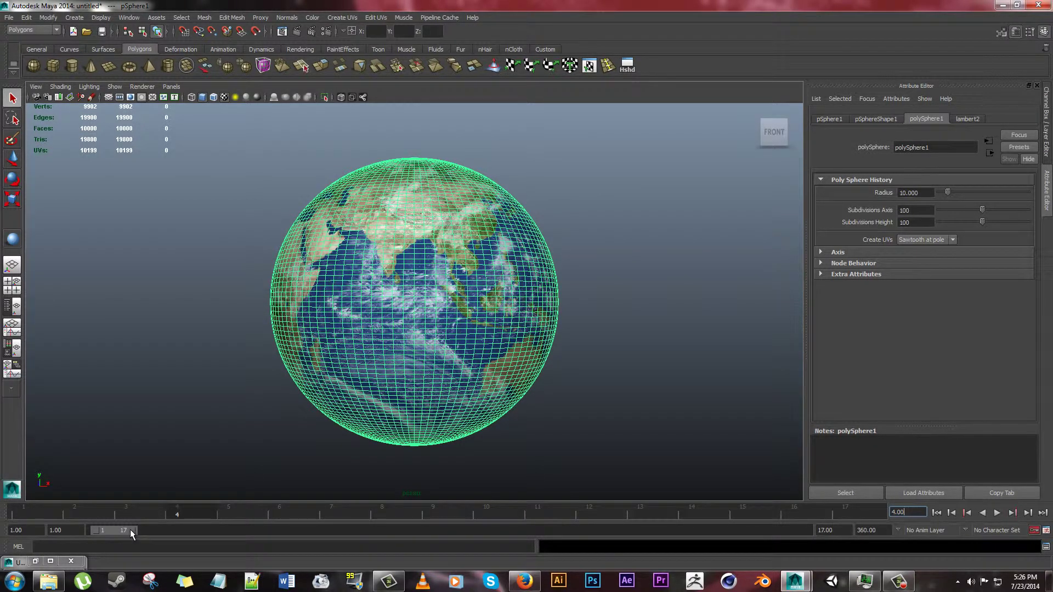
pyautogui.moveTo(130, 529); pyautogui.dragTo(981, 550)
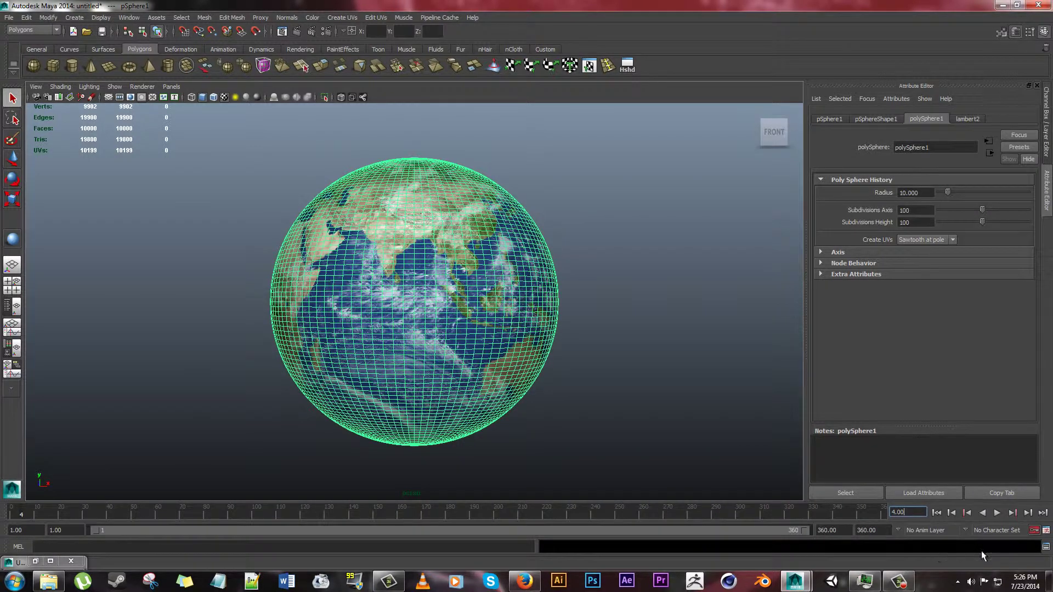
# Step: Try an animation end time of 1000 and adjust the playback range to end at frame 295
pyautogui.doubleClick(875, 529)
pyautogui.write('1000')
pyautogui.press('Return')
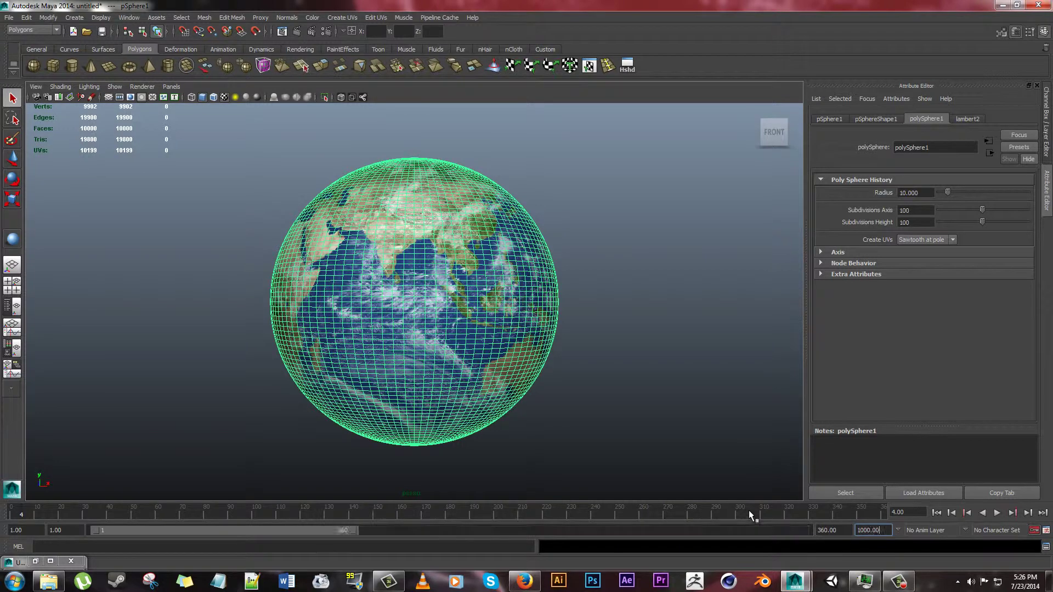
pyautogui.moveTo(423, 542); pyautogui.dragTo(1021, 550)
pyautogui.moveTo(795, 528); pyautogui.dragTo(311, 530)
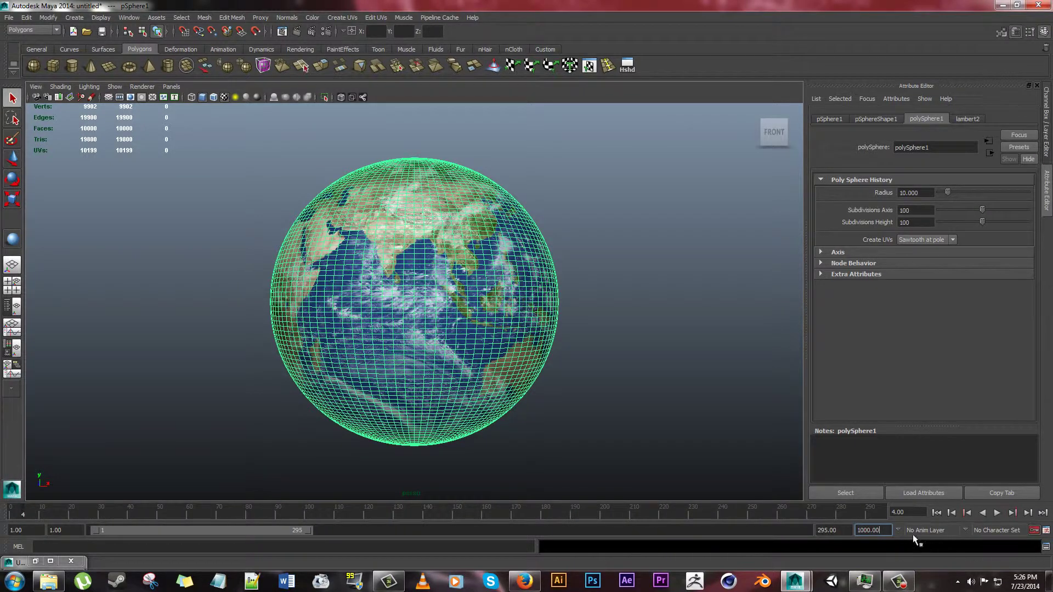
# Step: Set both the animation end time and the playback end time to 360
pyautogui.doubleClick(872, 531)
pyautogui.write('360')
pyautogui.press('Return')
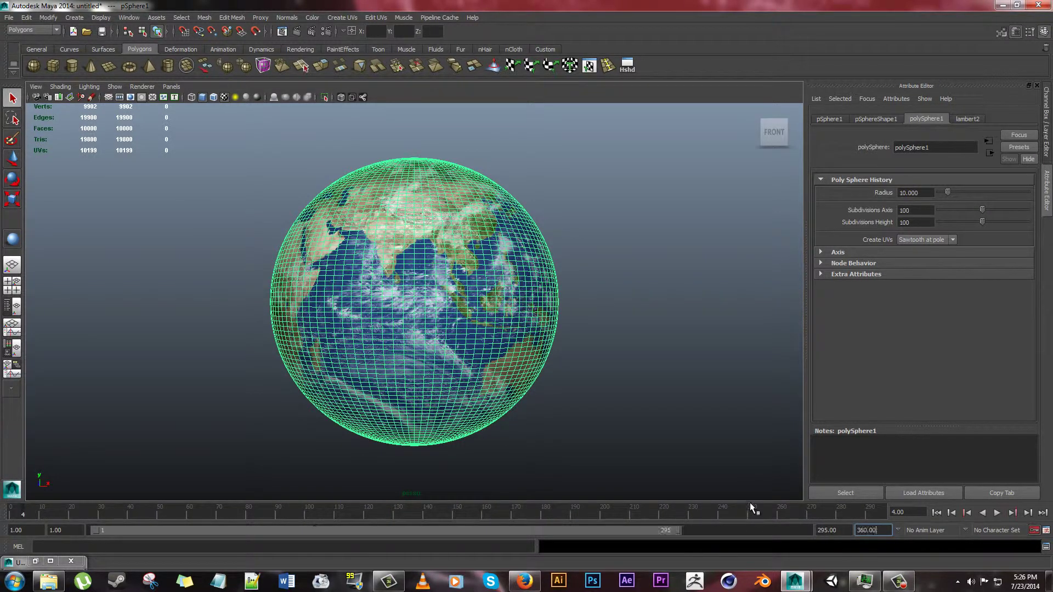
pyautogui.hotkey('shift', 'Tab')
pyautogui.write('360')
pyautogui.press('Return')
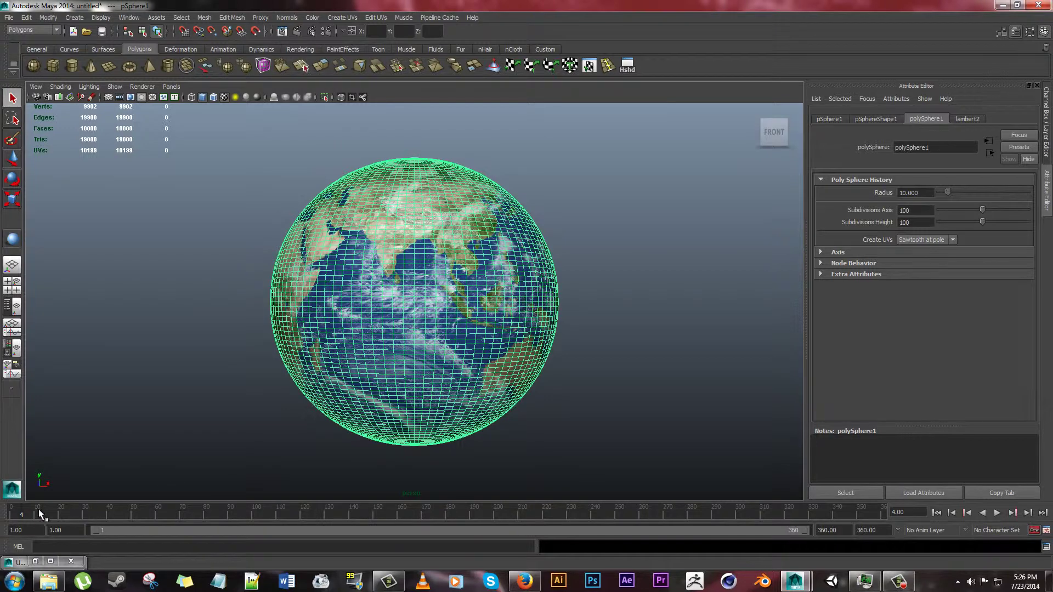
# Step: Set a keyframe on all of the sphere's transform and visibility channels at frame 1
pyautogui.moveTo(16, 511); pyautogui.dragTo(1, 515)
pyautogui.click(1032, 533)
pyautogui.moveTo(515, 303); pyautogui.dragTo(599, 286, button='right')
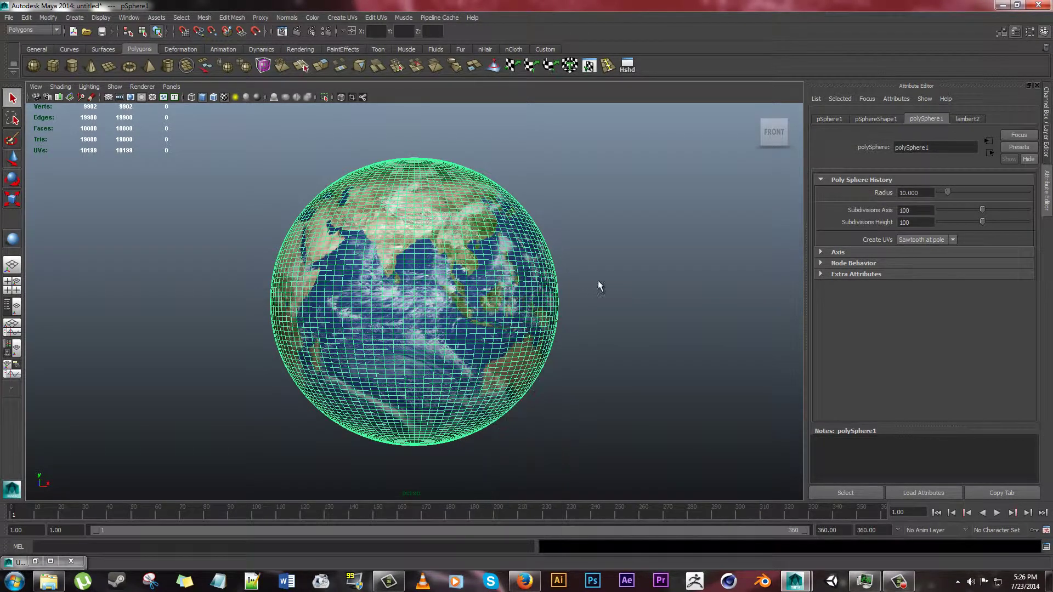
pyautogui.click(1047, 156)
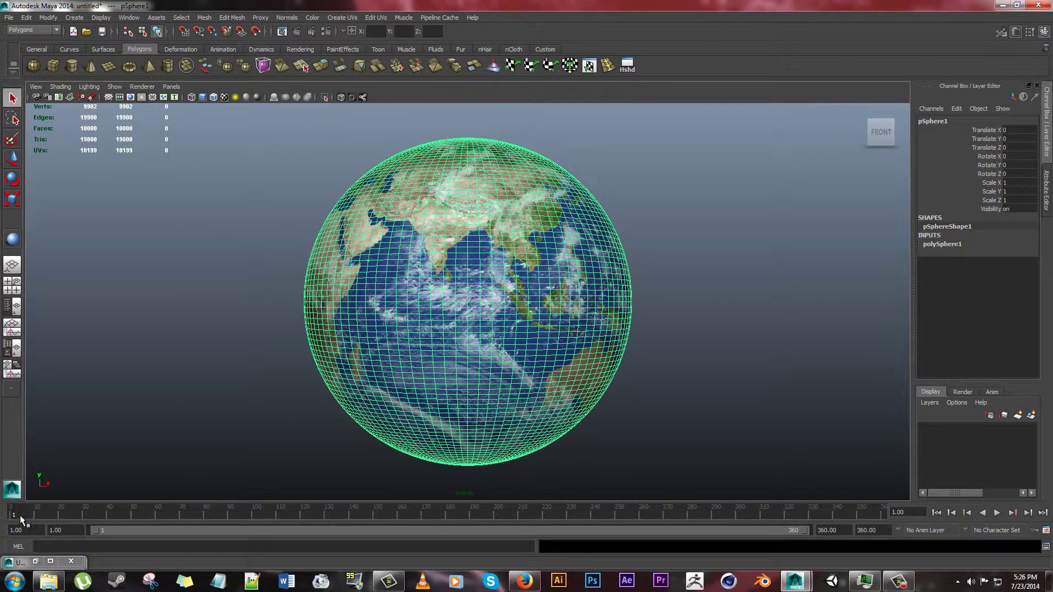
pyautogui.moveTo(28, 514)
pyautogui.mouseDown()
pyautogui.moveTo(83, 514)
pyautogui.moveTo(12, 512)
pyautogui.mouseUp()
pyautogui.press('s')
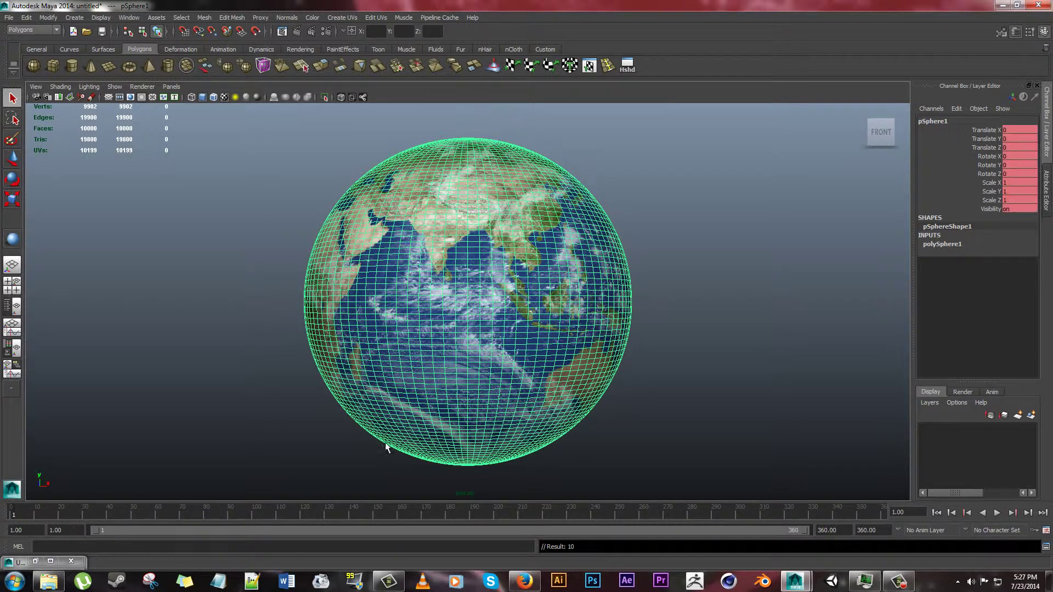
pyautogui.rightClick(13, 518)
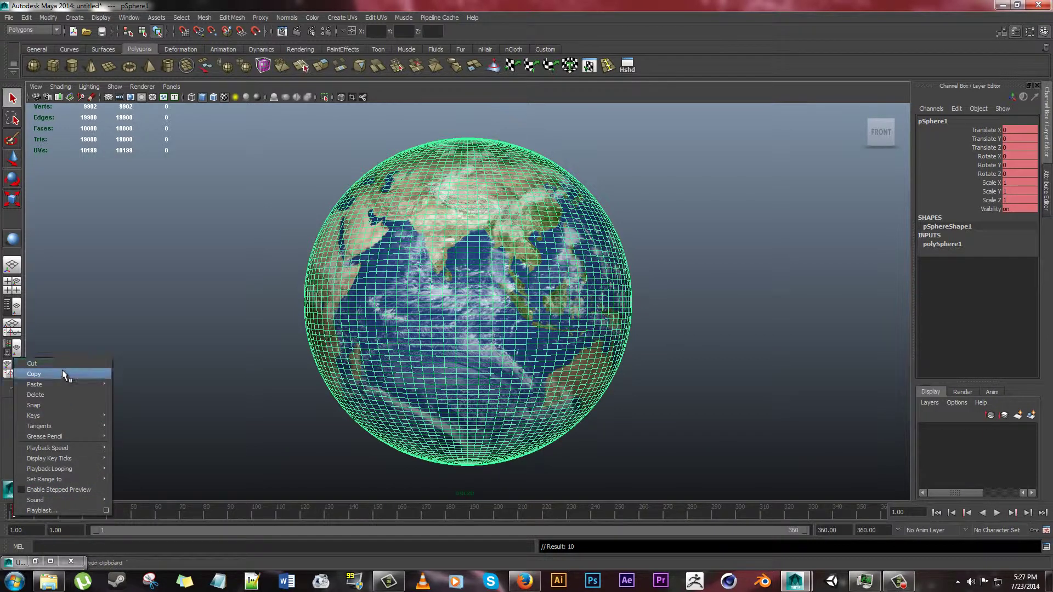
pyautogui.moveTo(65, 386)
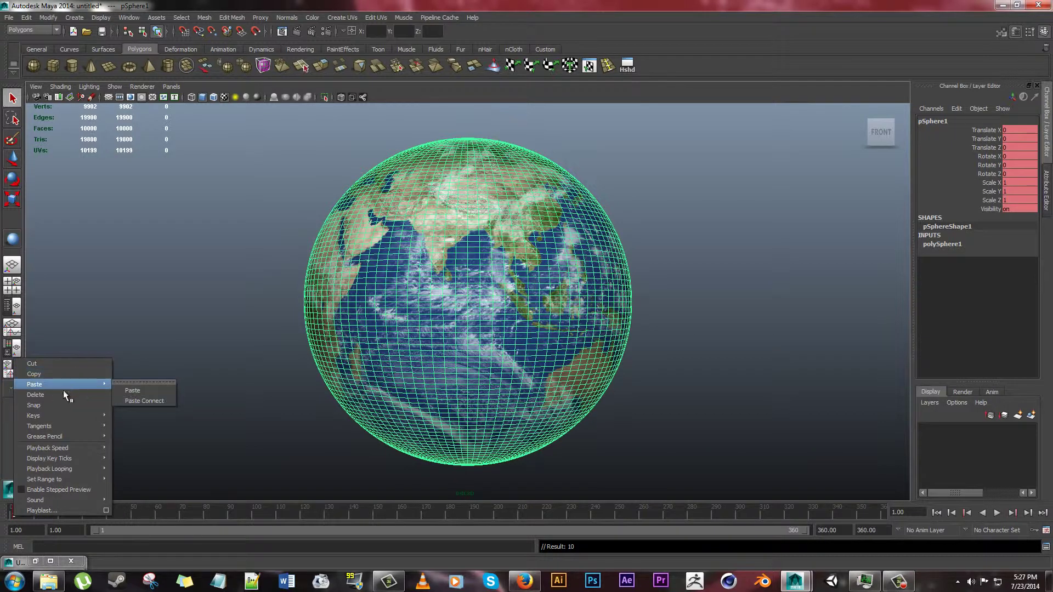
pyautogui.moveTo(67, 461)
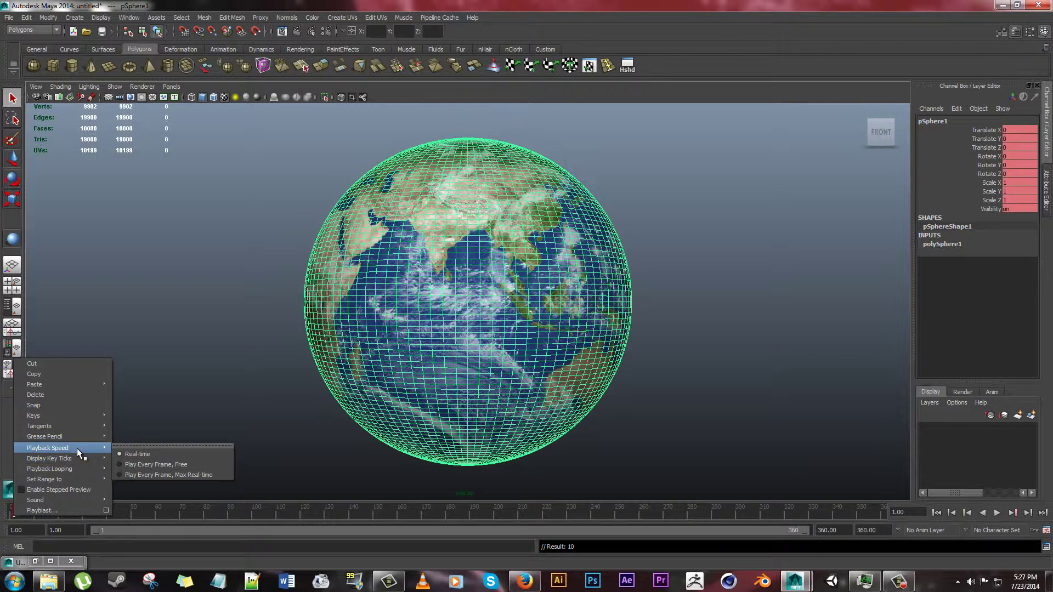
pyautogui.click(176, 327)
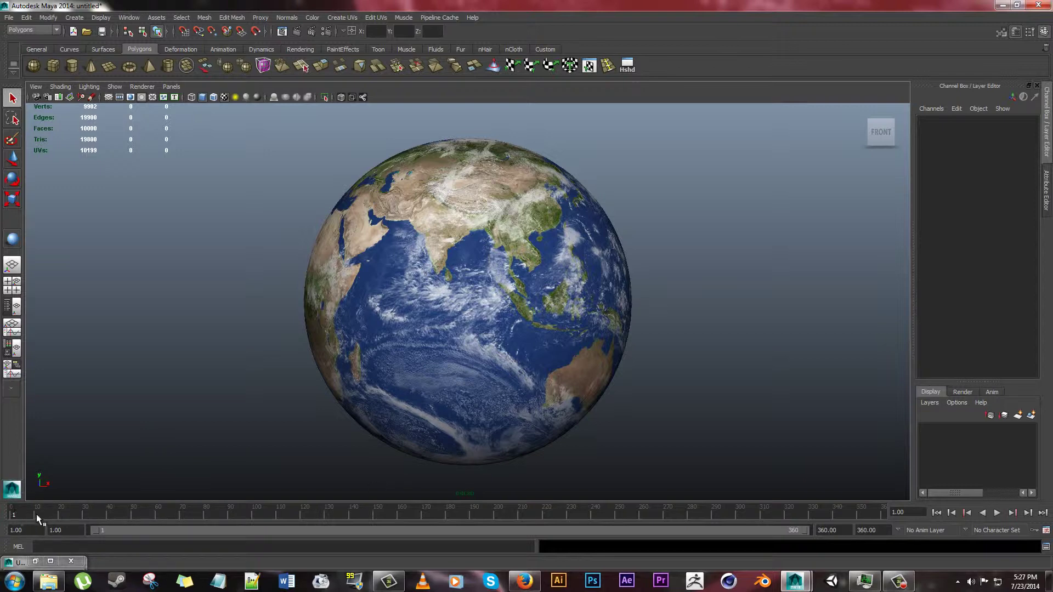
# Step: Turn on automatic keyframing and set the sphere's Rotate Y to 360 at frame 360
pyautogui.click(473, 271)
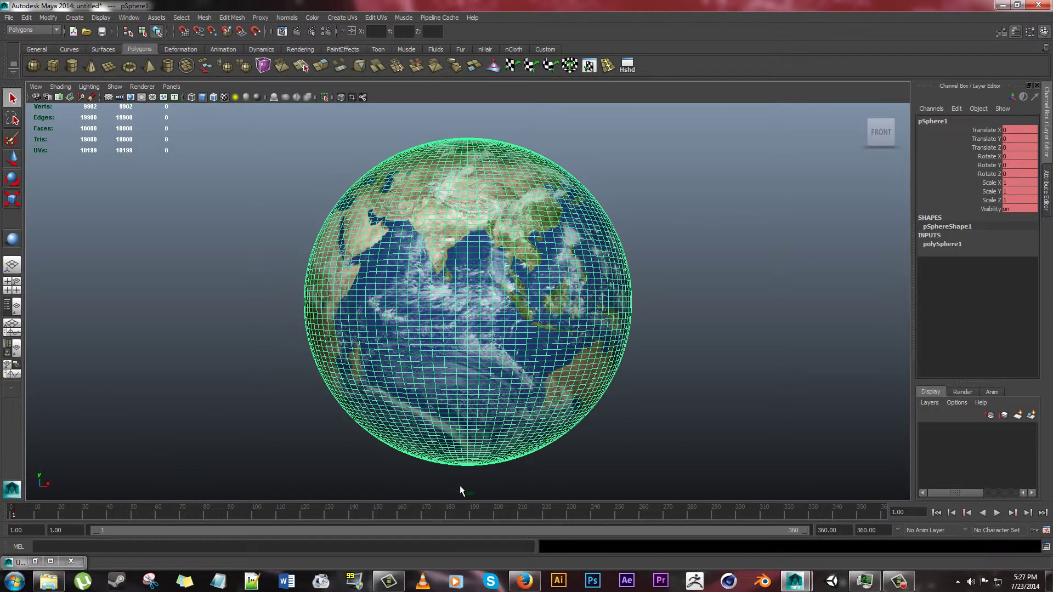
pyautogui.click(884, 512)
pyautogui.click(1034, 530)
pyautogui.press('Return')
pyautogui.click(42, 406)
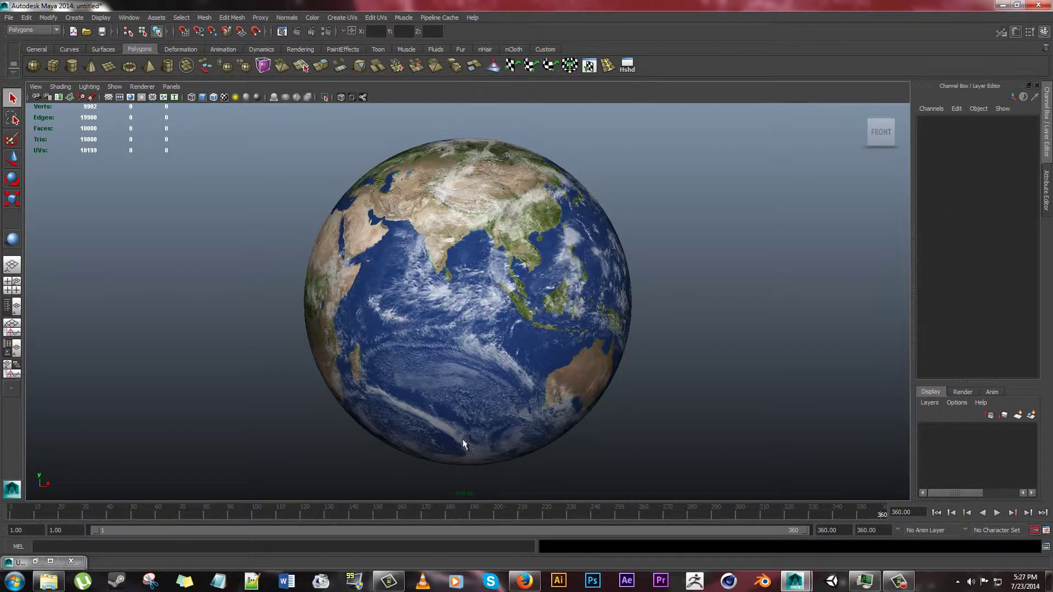
pyautogui.click(479, 295)
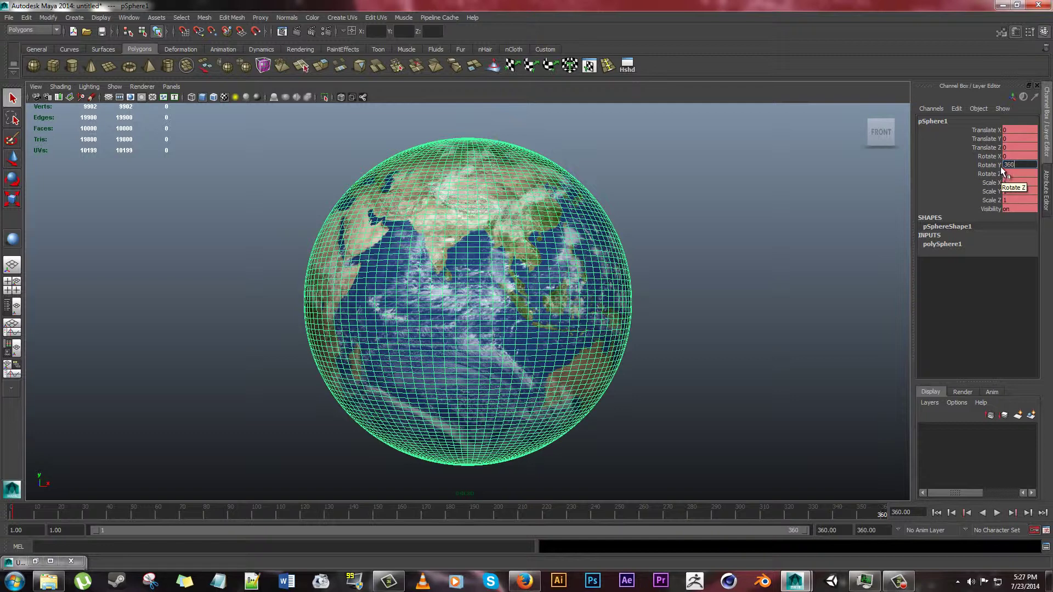
pyautogui.press('Return')
# Step: Go to frame 198, activate the Move tool and enlarge its manipulator until the axis handles extend beyond the sphere
pyautogui.click(492, 511)
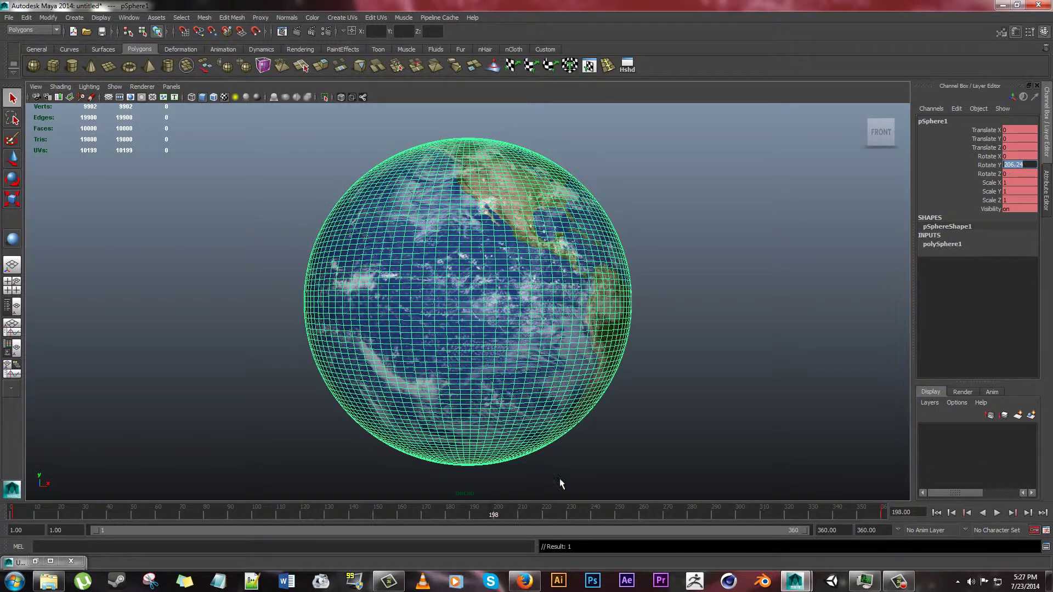
pyautogui.press('w')
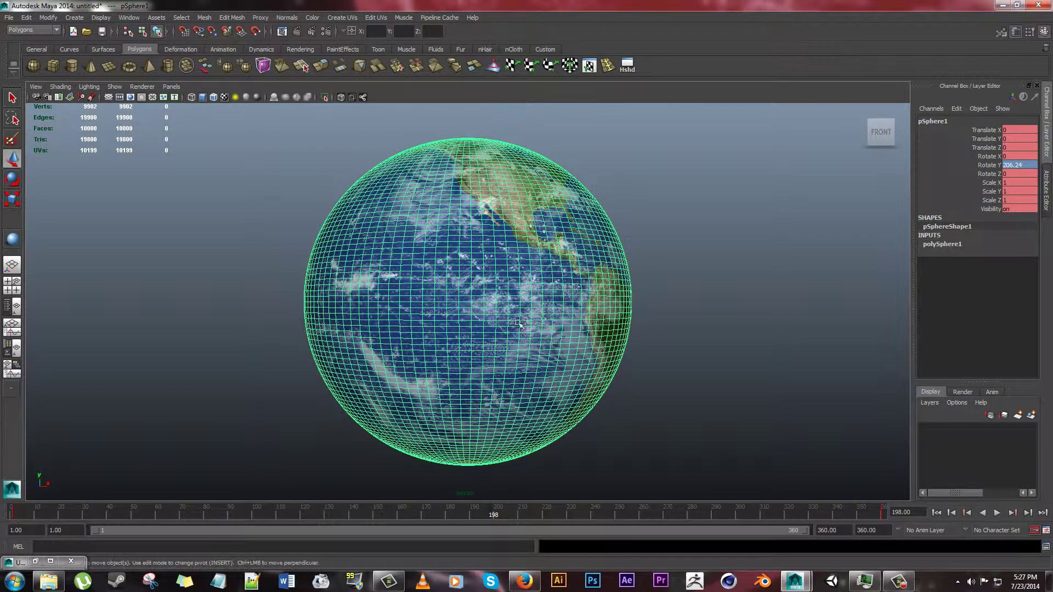
pyautogui.press('=')
pyautogui.press('=')
pyautogui.press('=')
pyautogui.press('=')
pyautogui.press('=')
pyautogui.press('=')
pyautogui.press('=')
pyautogui.press('=')
pyautogui.press('=')
pyautogui.press('=')
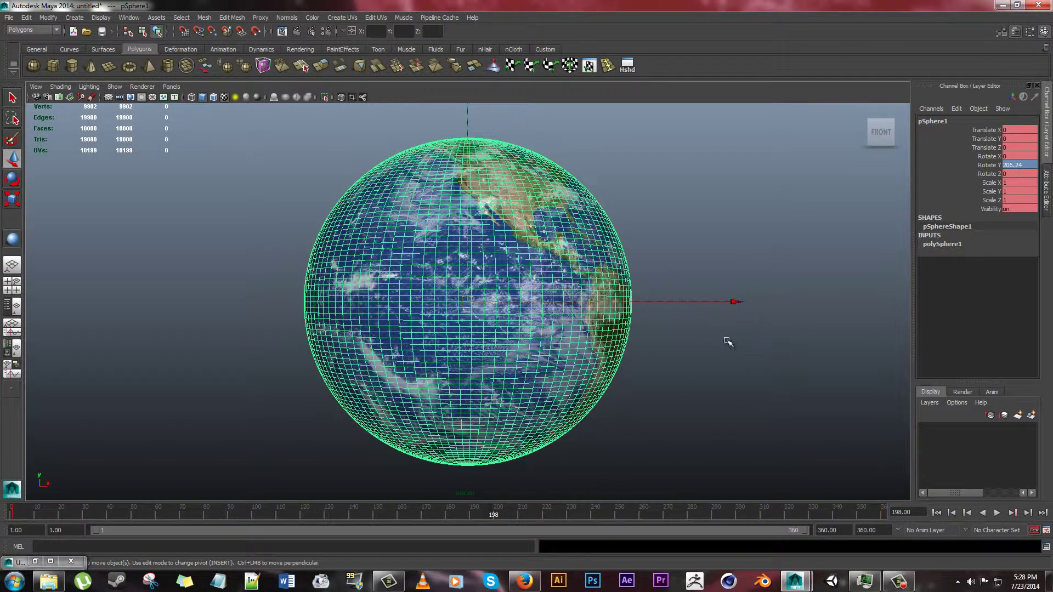
# Step: Try moving the sphere to about 5.486 along X at frame 198 and delete the keyframe created there
pyautogui.click(739, 303)
pyautogui.moveTo(739, 303); pyautogui.dragTo(825, 302)
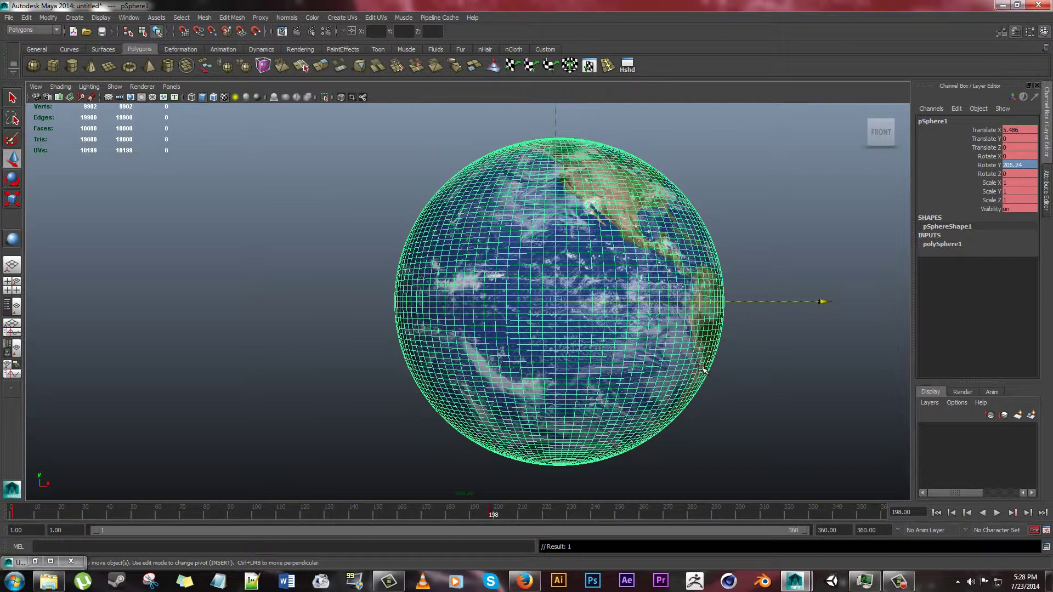
pyautogui.rightClick(489, 515)
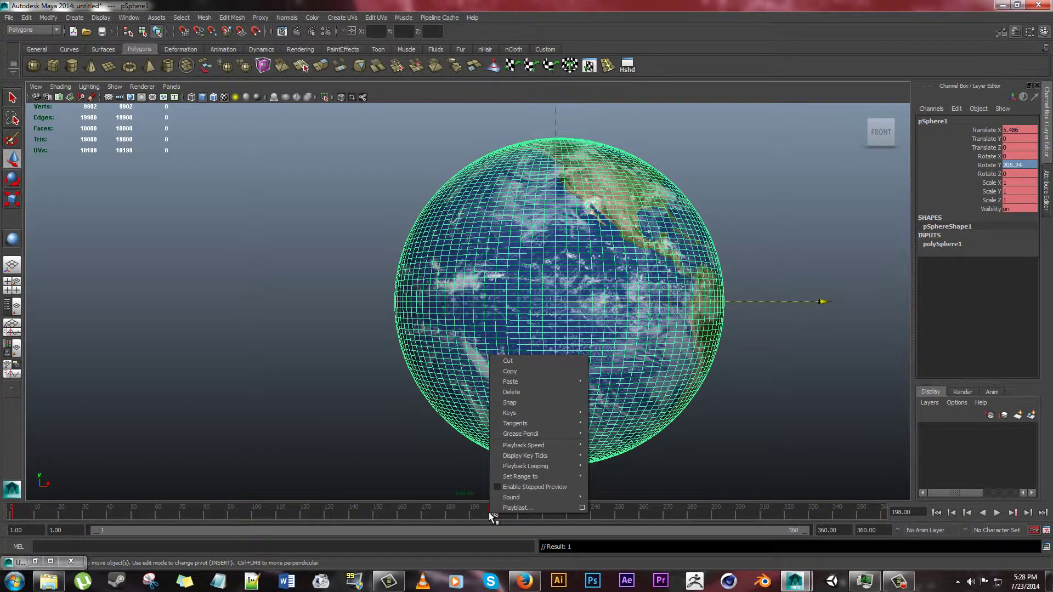
pyautogui.click(532, 392)
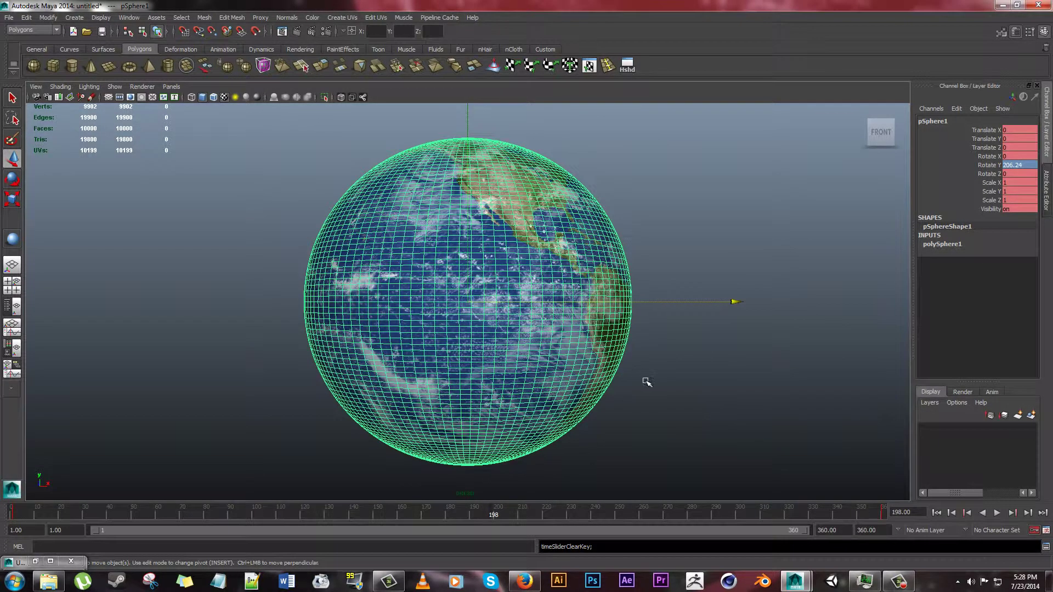
# Step: Deselect the sphere and play back its rotation animation
pyautogui.click(775, 368)
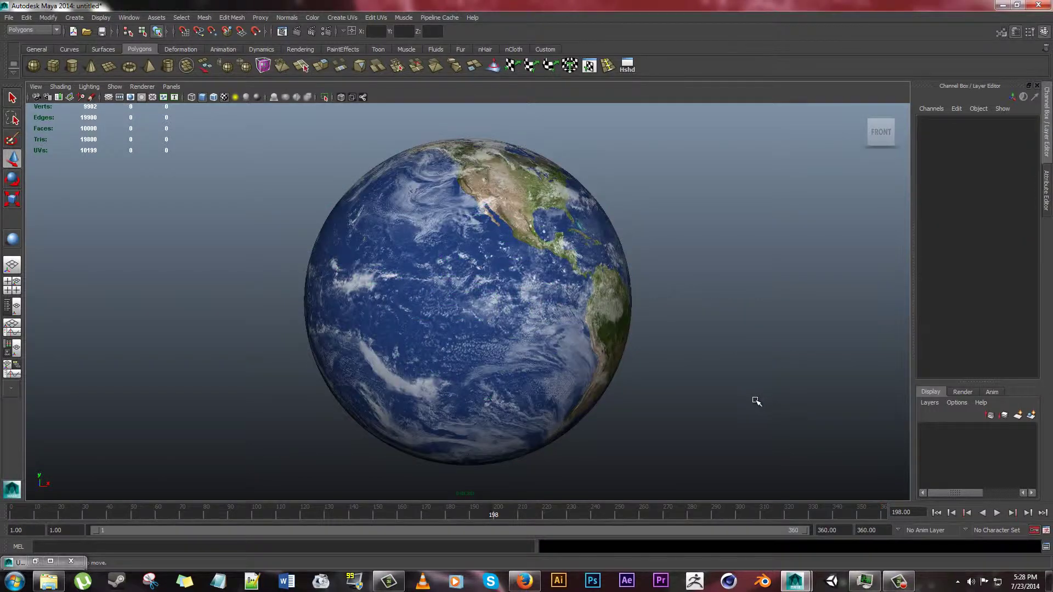
pyautogui.click(446, 299)
pyautogui.click(848, 419)
pyautogui.click(997, 513)
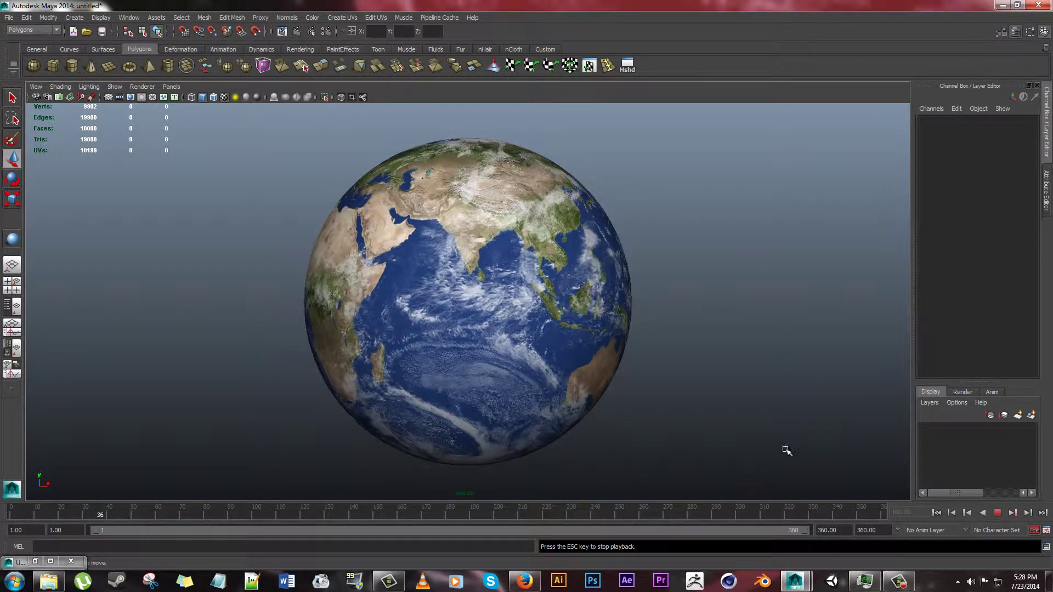
# Step: Set the playback looping to Continuous while the animation plays
pyautogui.rightClick(736, 513)
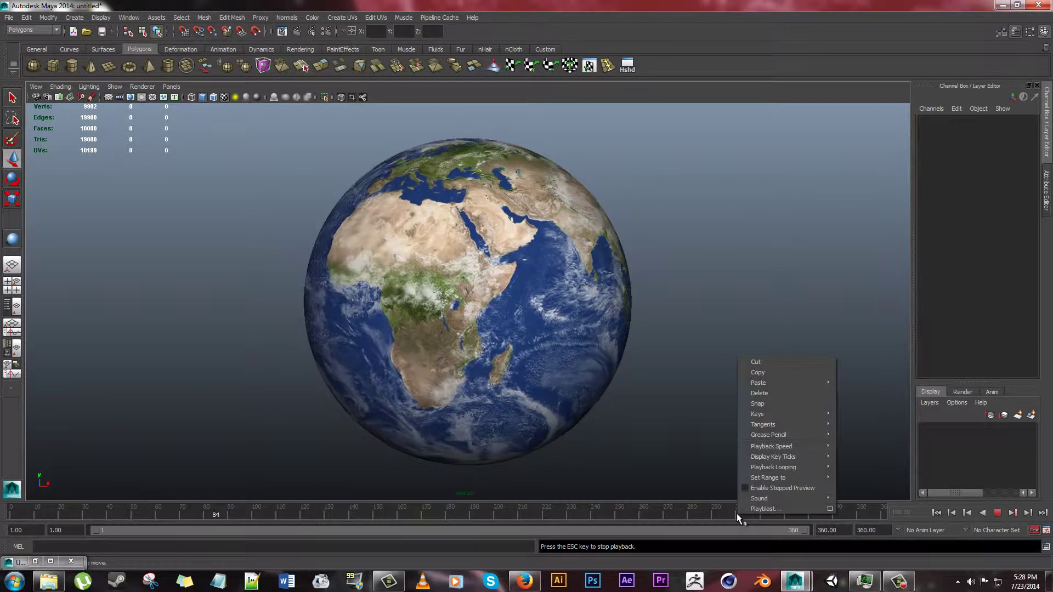
pyautogui.moveTo(806, 457)
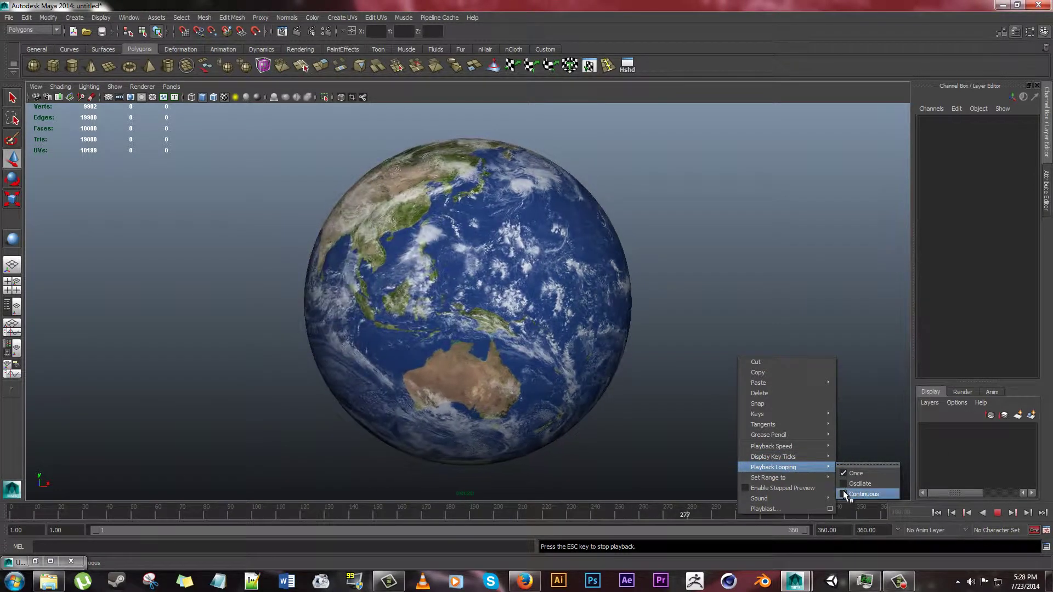
pyautogui.click(845, 492)
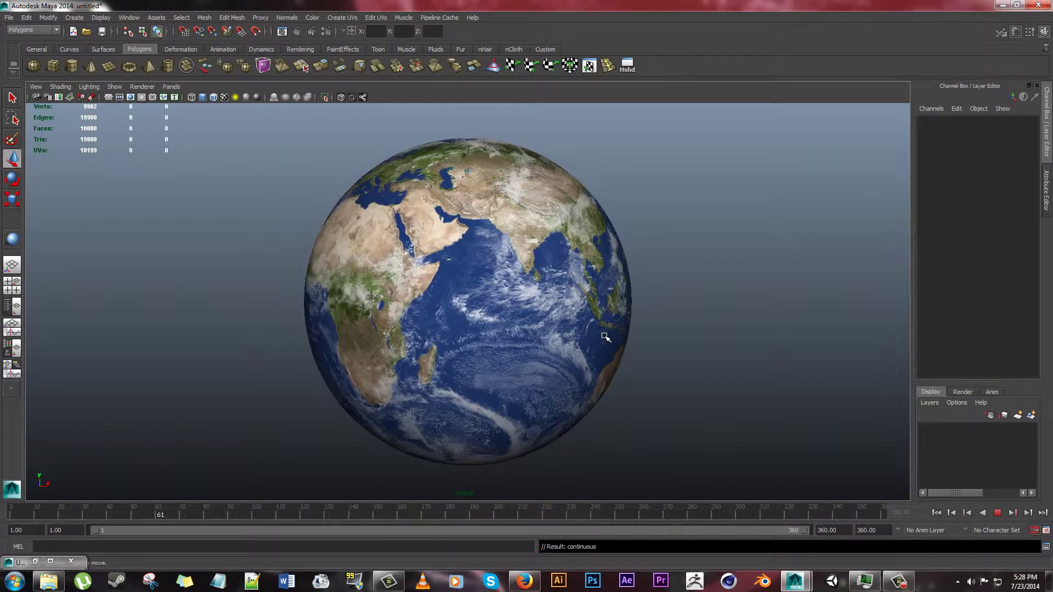
pyautogui.scroll(-5, 605, 337)
pyautogui.scroll(-3, 608, 343)
pyautogui.scroll(1, 608, 346)
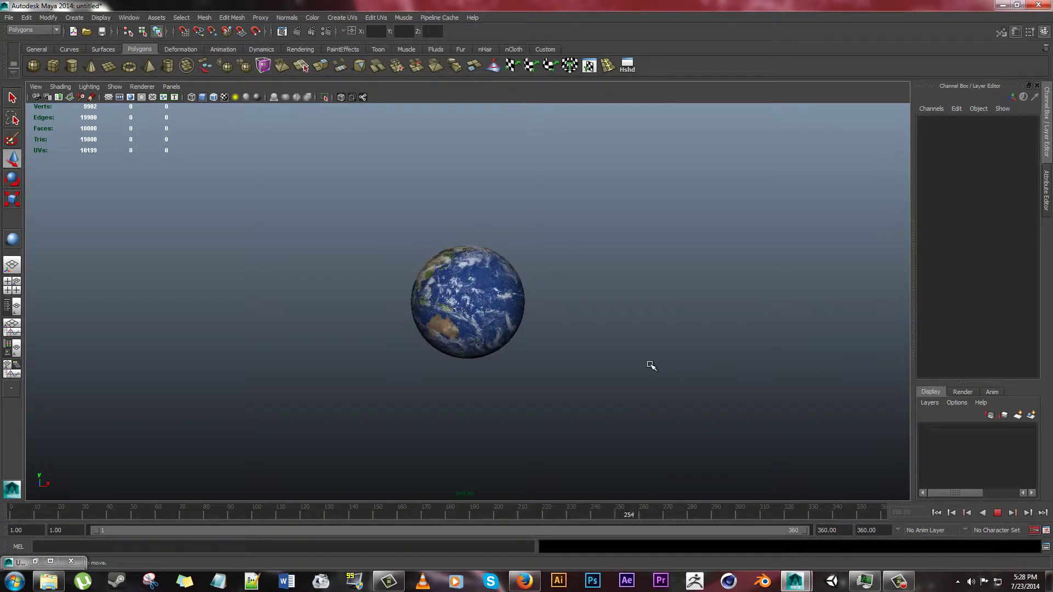
# Step: Restore the minimized UV Texture Editor and stop the animation playback
pyautogui.click(48, 561)
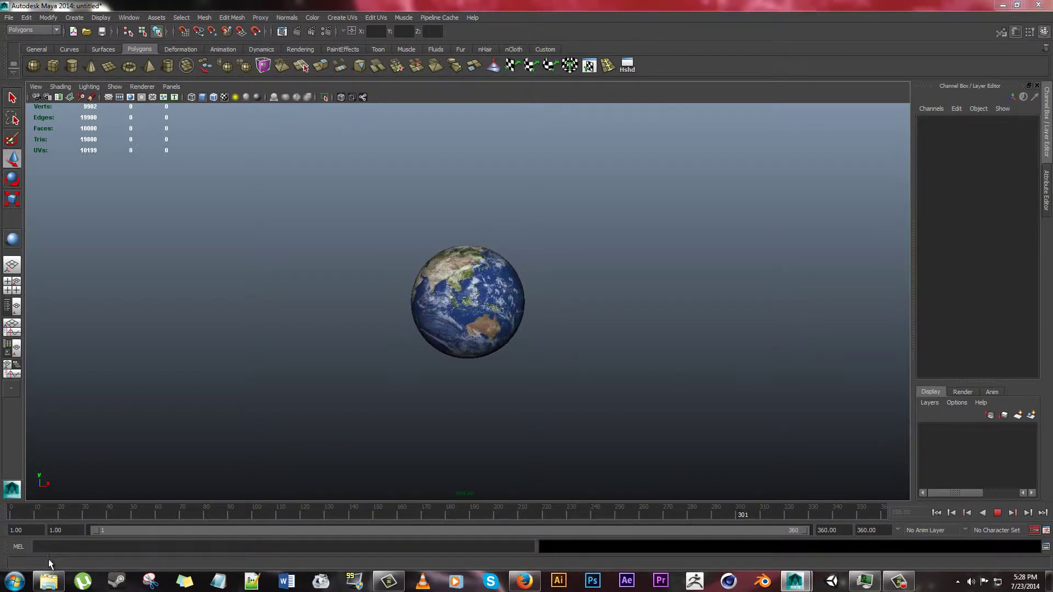
pyautogui.click(441, 304)
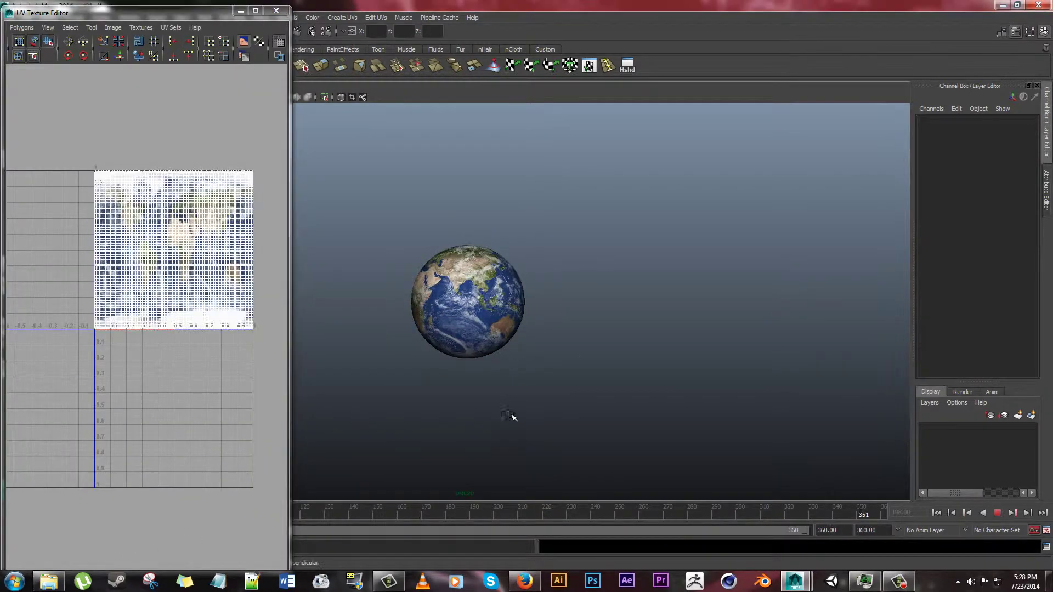
pyautogui.click(820, 411)
pyautogui.press('Escape')
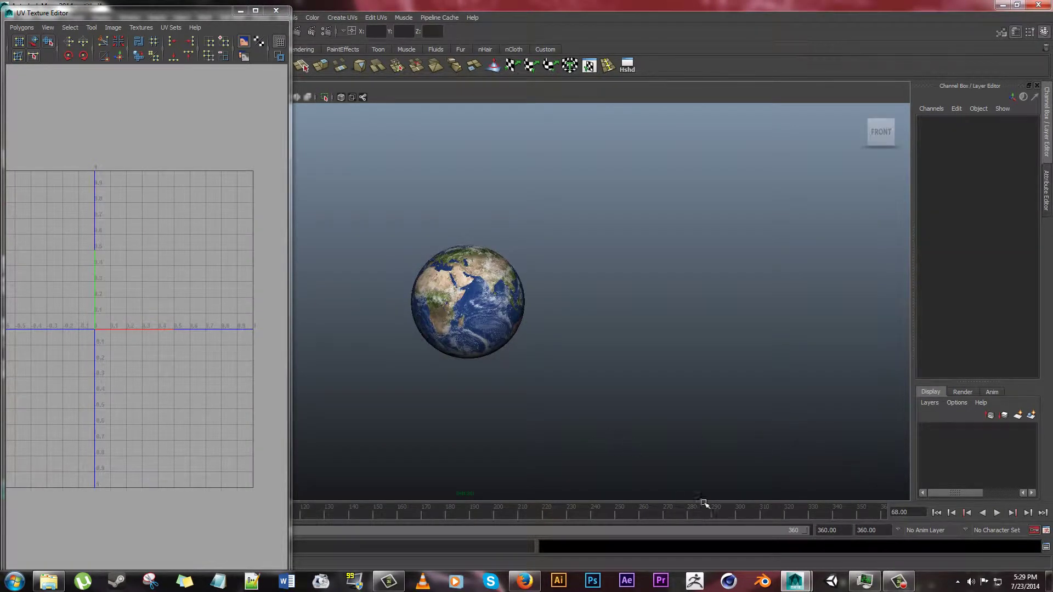
# Step: Examine the sphere's UV layout over the earth texture and how the texture wraps around the sphere's north pole
pyautogui.click(489, 311)
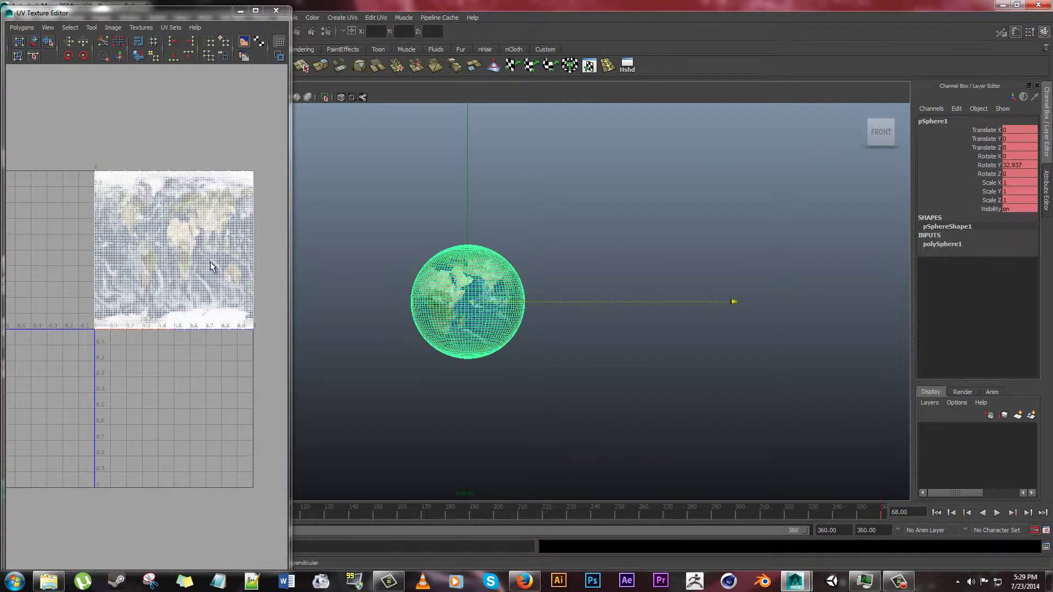
pyautogui.scroll(3, 194, 250)
pyautogui.scroll(2, 189, 290)
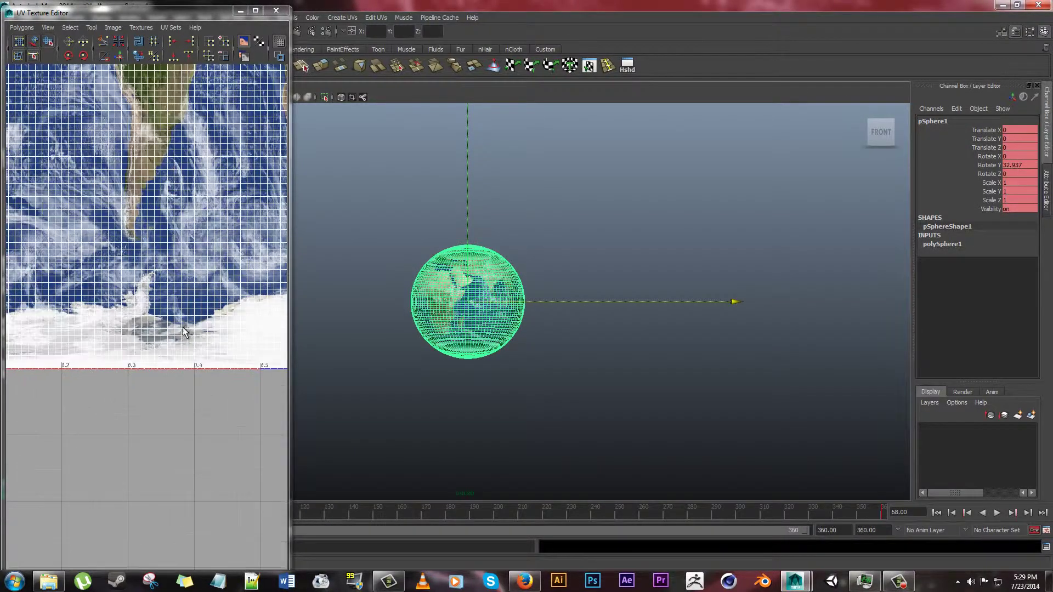
pyautogui.keyDown('alt'); pyautogui.moveTo(193, 384); pyautogui.dragTo(187, 379, button='right'); pyautogui.keyUp('alt')
pyautogui.keyDown('alt'); pyautogui.moveTo(188, 380); pyautogui.dragTo(252, 283, button='middle'); pyautogui.keyUp('alt')
pyautogui.keyDown('alt'); pyautogui.moveTo(252, 283); pyautogui.dragTo(209, 261, button='right'); pyautogui.keyUp('alt')
pyautogui.keyDown('alt'); pyautogui.moveTo(209, 261); pyautogui.dragTo(206, 382, button='middle'); pyautogui.keyUp('alt')
pyautogui.scroll(-12, 206, 364)
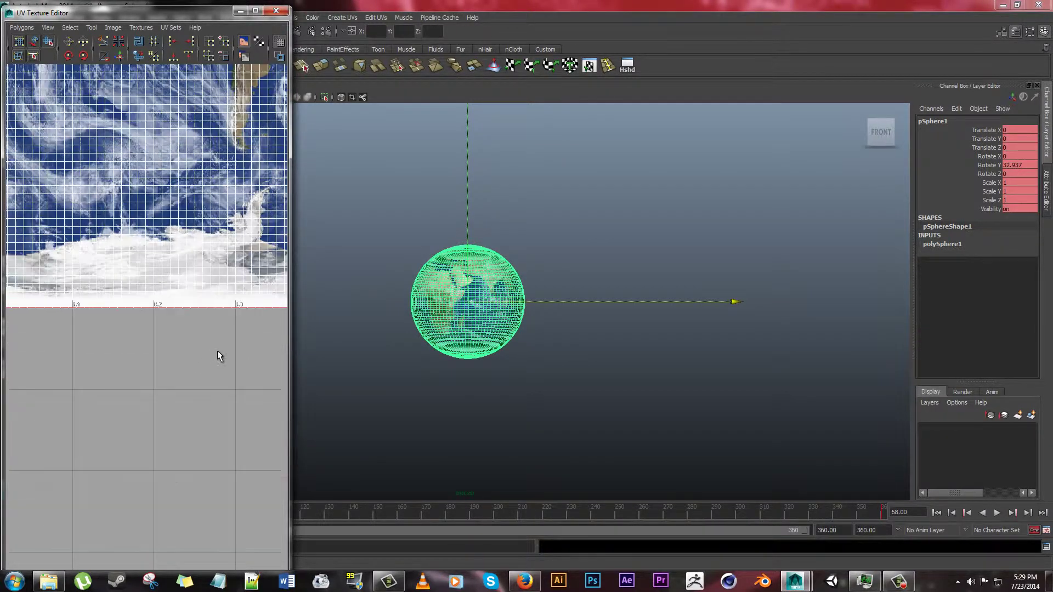
pyautogui.keyDown('alt'); pyautogui.moveTo(247, 346); pyautogui.dragTo(206, 384, button='middle'); pyautogui.keyUp('alt')
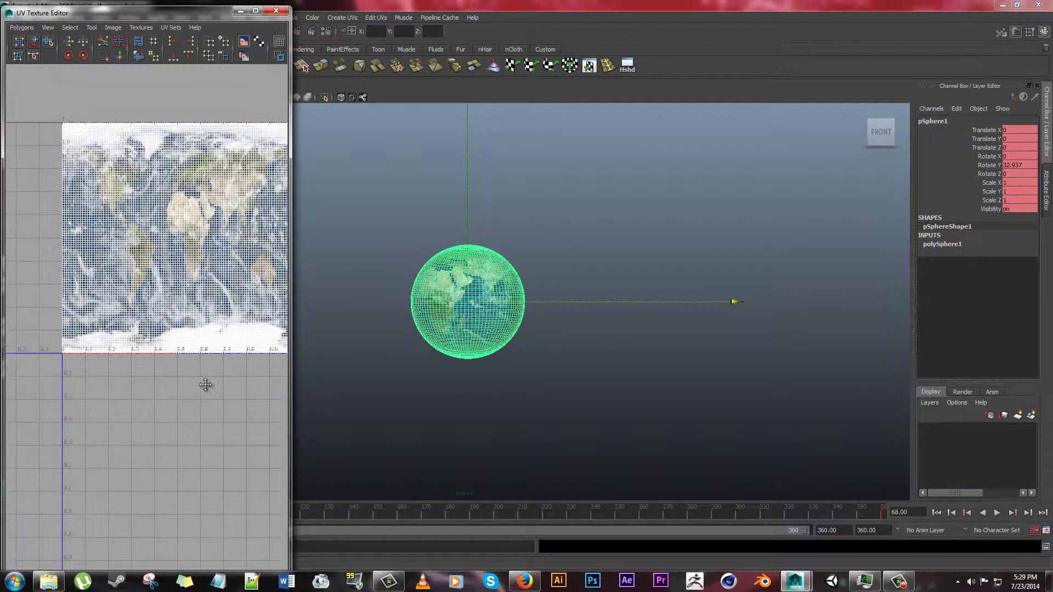
pyautogui.click(522, 231)
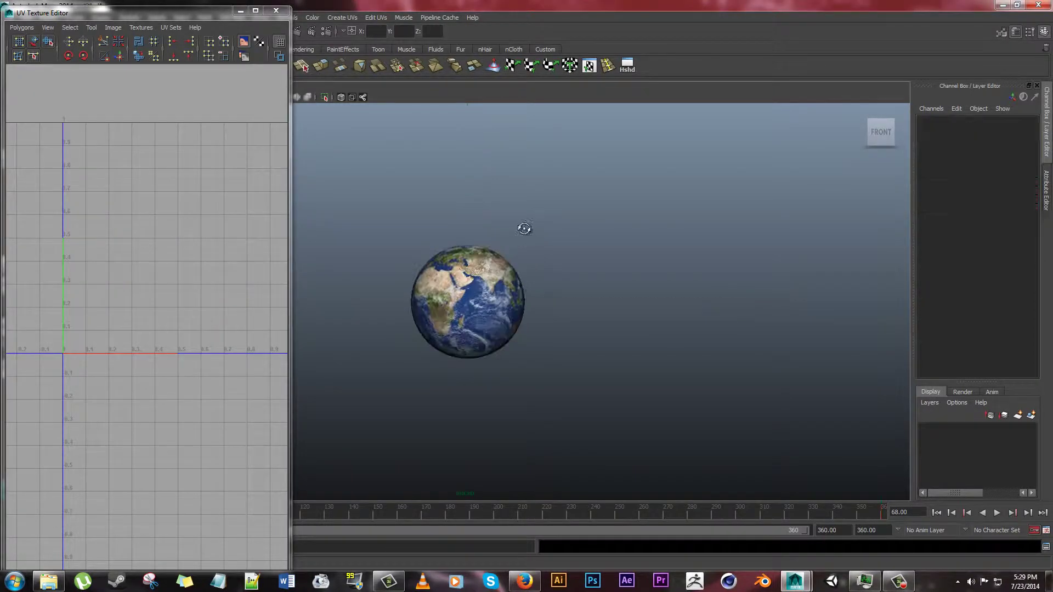
pyautogui.keyDown('alt'); pyautogui.moveTo(522, 230); pyautogui.dragTo(450, 272); pyautogui.keyUp('alt')
pyautogui.scroll(10, 455, 276)
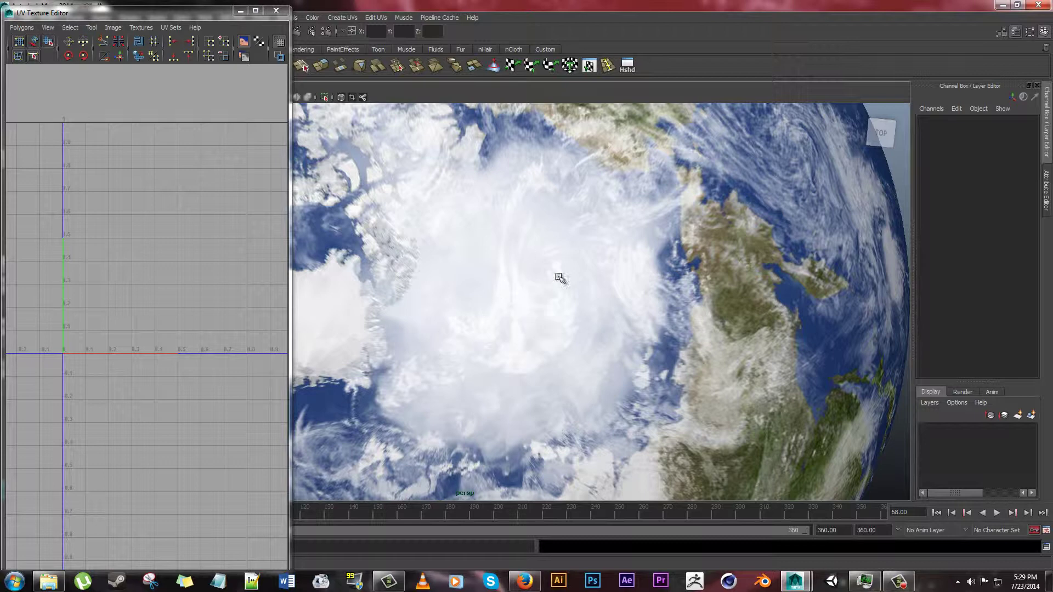
pyautogui.scroll(3, 524, 315)
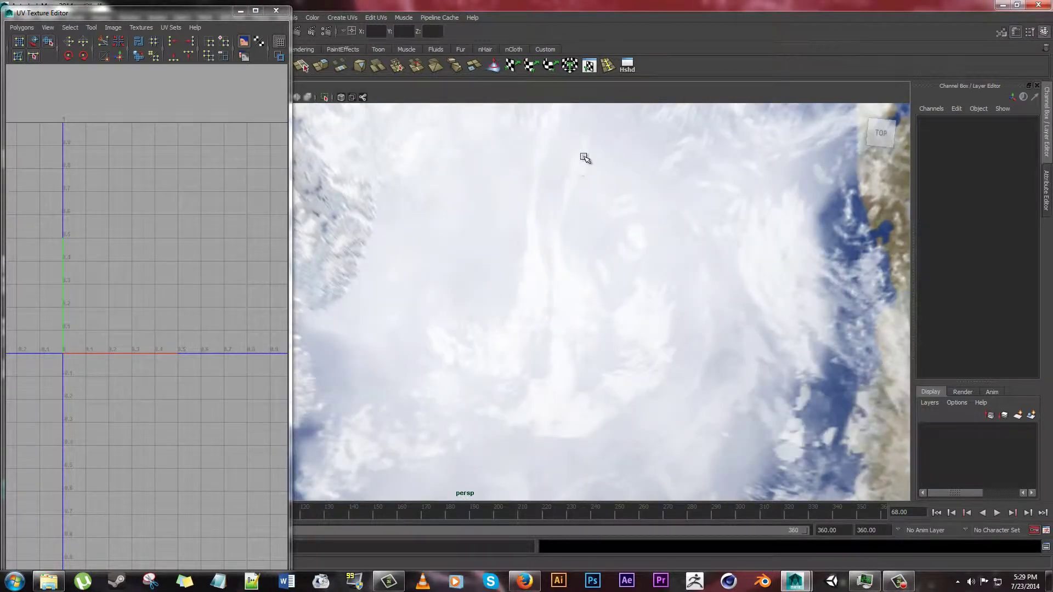
pyautogui.scroll(-5, 618, 294)
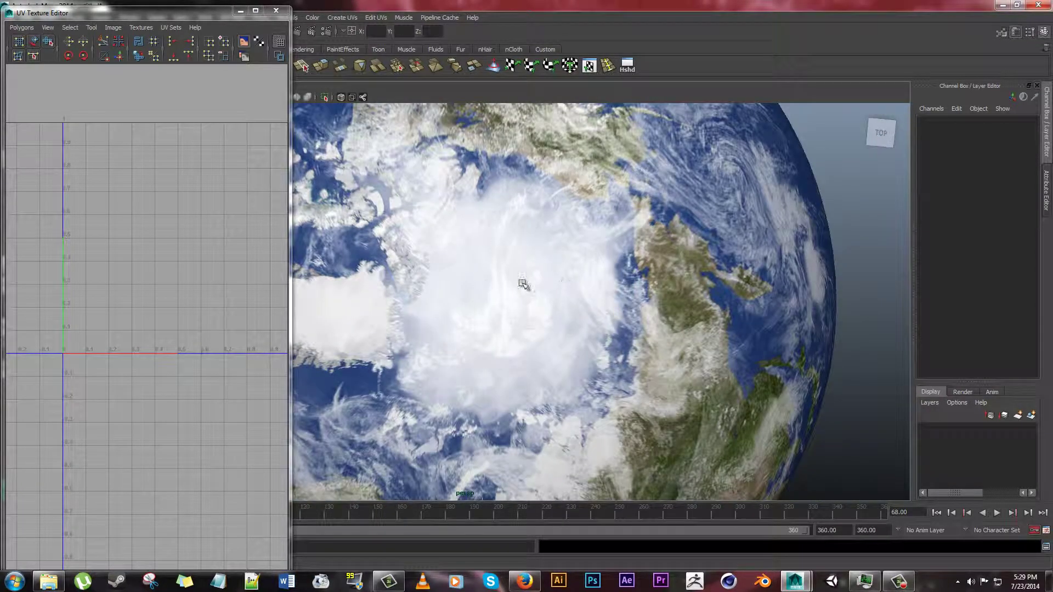
# Step: Set the sphere's Subdivisions Axis and Subdivisions Height both to 10
pyautogui.click(570, 315)
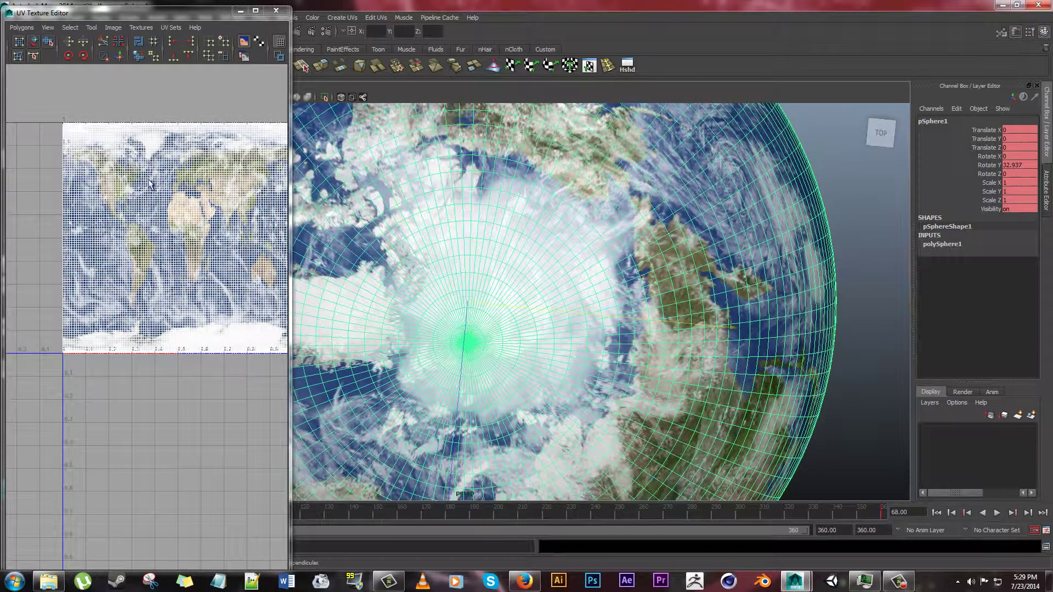
pyautogui.click(955, 247)
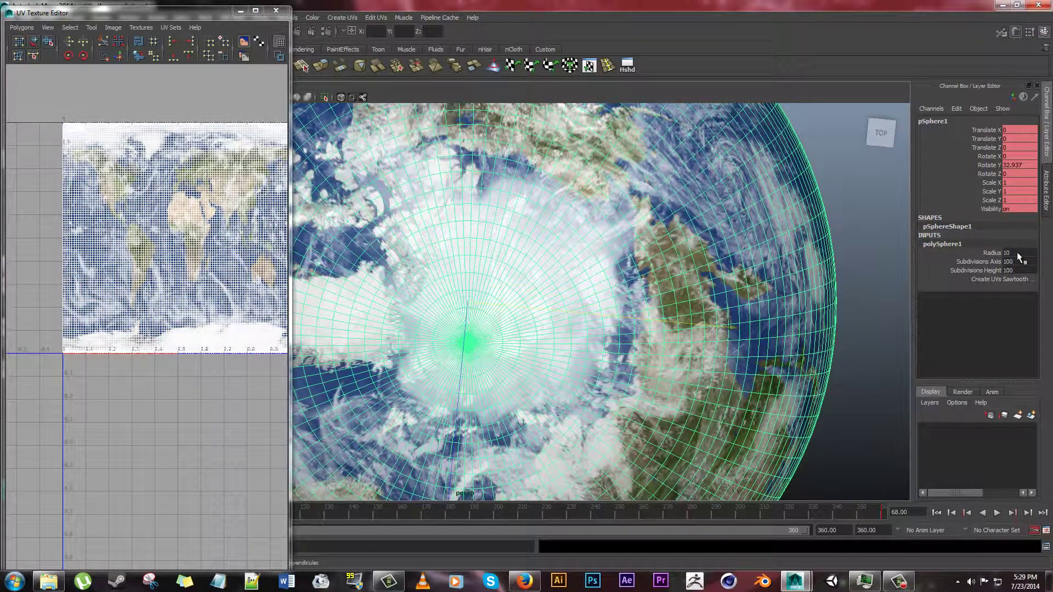
pyautogui.click(1018, 270)
pyautogui.write('10')
pyautogui.press('Return')
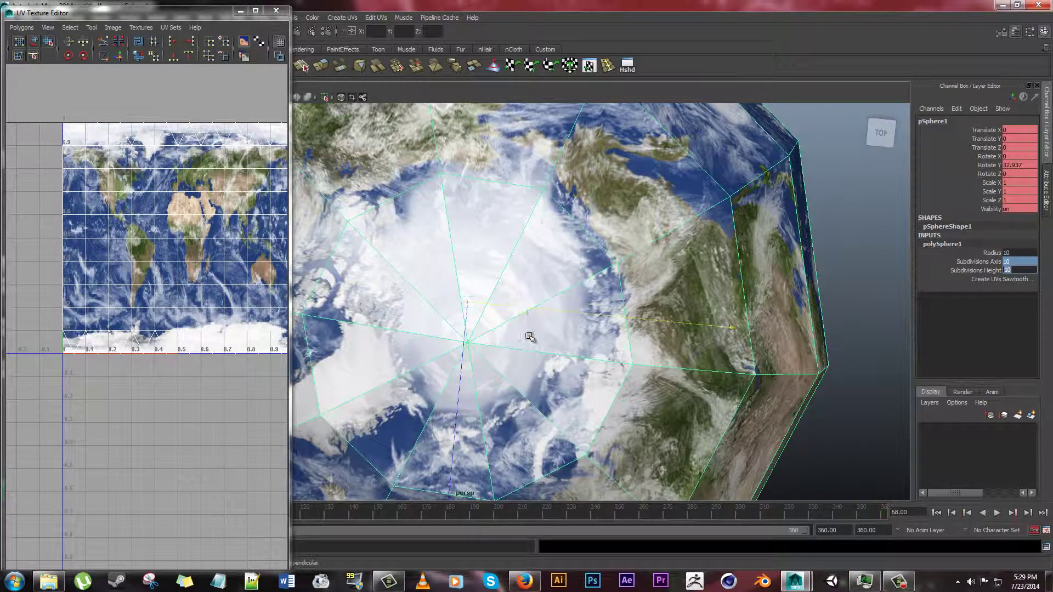
# Step: Compare the triangular faces at the low-resolution sphere's north pole with the top row of its UV layout
pyautogui.scroll(3, 545, 358)
pyautogui.scroll(-2, 531, 353)
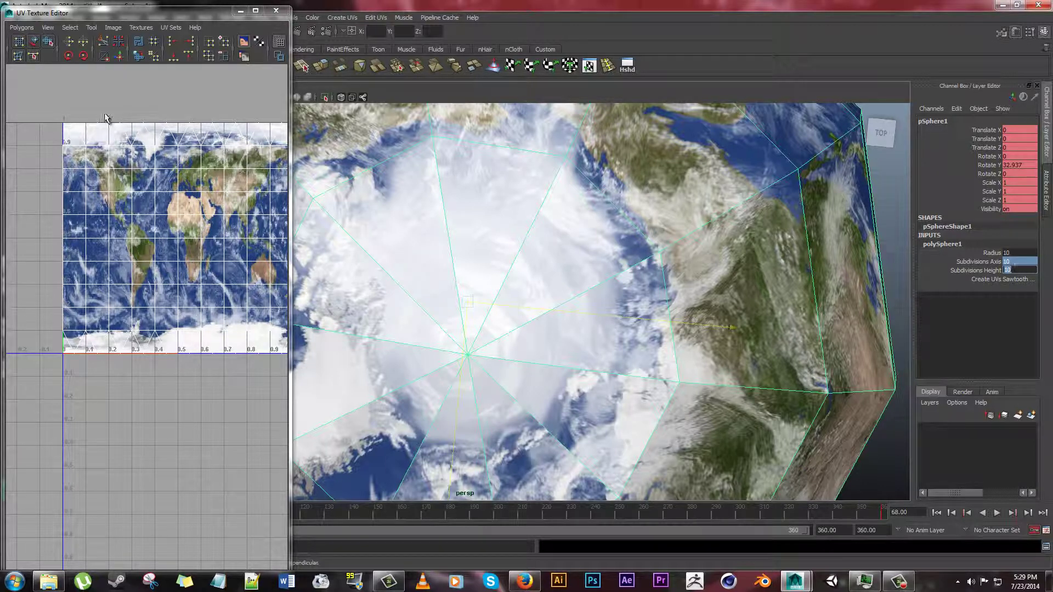
pyautogui.moveTo(105, 114)
pyautogui.mouseDown()
pyautogui.moveTo(110, 127)
pyautogui.moveTo(119, 104)
pyautogui.mouseUp()
pyautogui.scroll(-8, 510, 244)
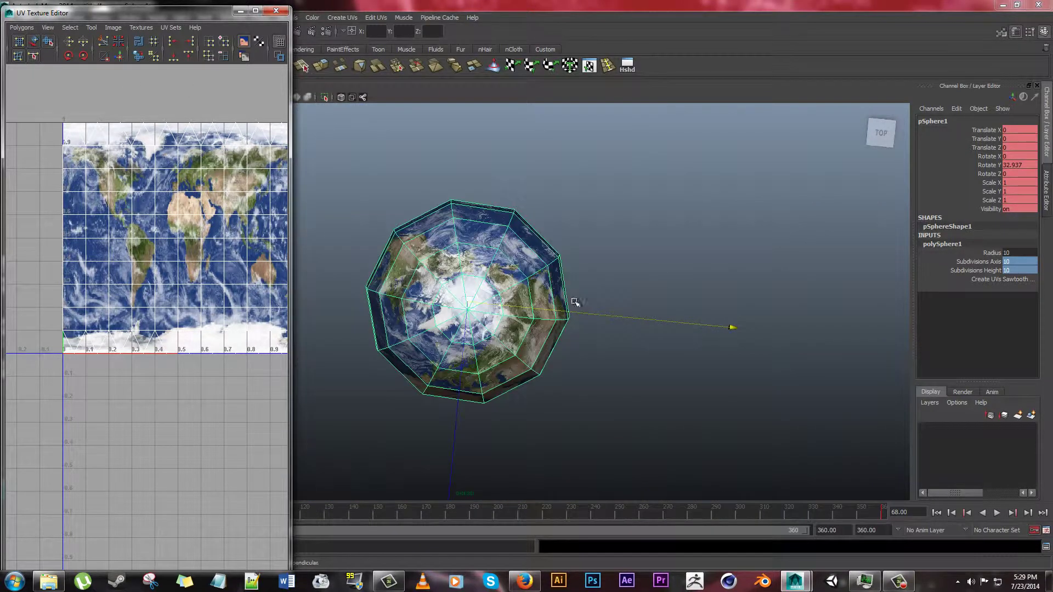
# Step: Raise the sphere's Subdivisions Axis and Subdivisions Height to restore a smooth, high-resolution globe, and deselect it
pyautogui.keyDown('alt'); pyautogui.moveTo(574, 302); pyautogui.dragTo(675, 307); pyautogui.keyUp('alt')
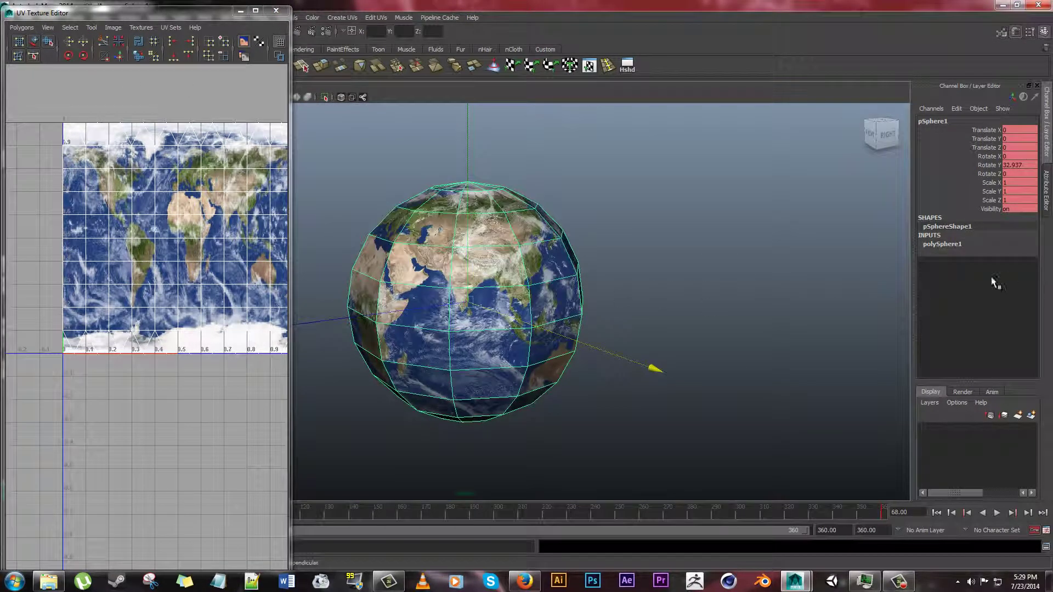
pyautogui.click(972, 243)
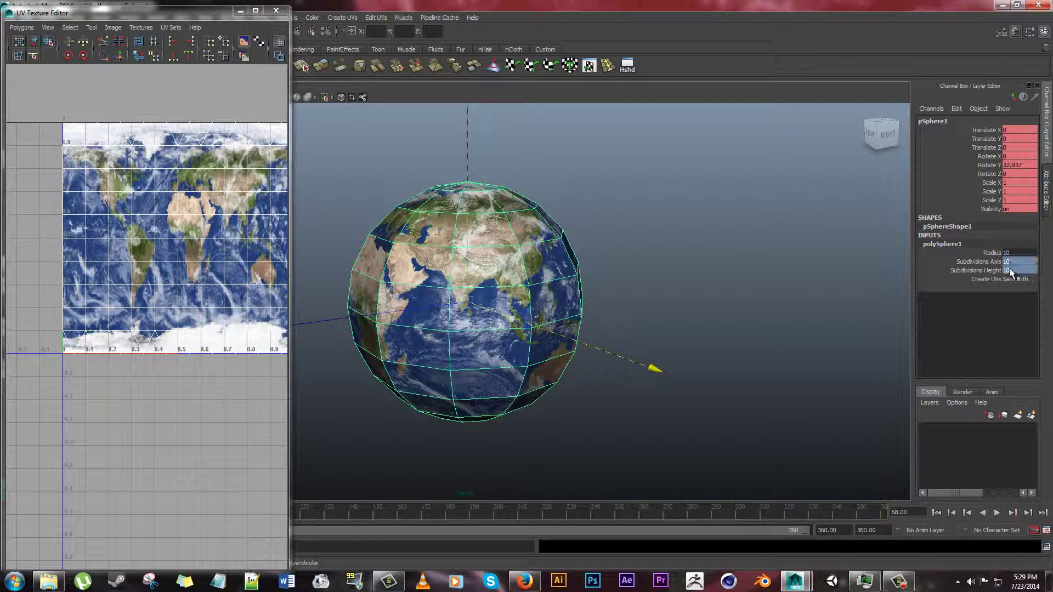
pyautogui.click(1007, 270)
pyautogui.press('Return')
pyautogui.click(768, 277)
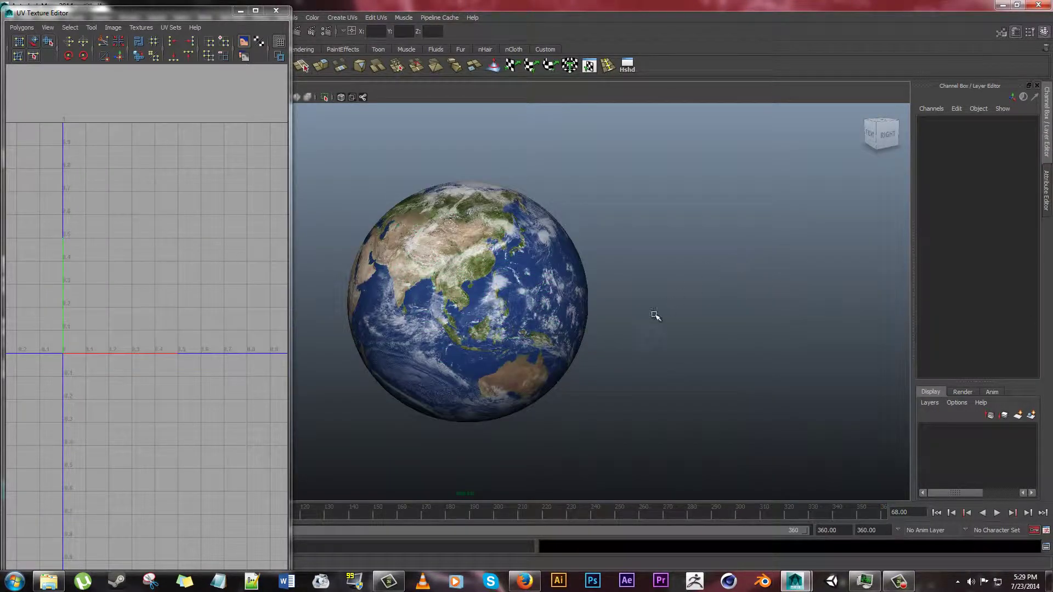
# Step: Turn the view to the globe's Africa side and minimize the UV Texture Editor
pyautogui.keyDown('alt'); pyautogui.moveTo(644, 362); pyautogui.dragTo(735, 357); pyautogui.keyUp('alt')
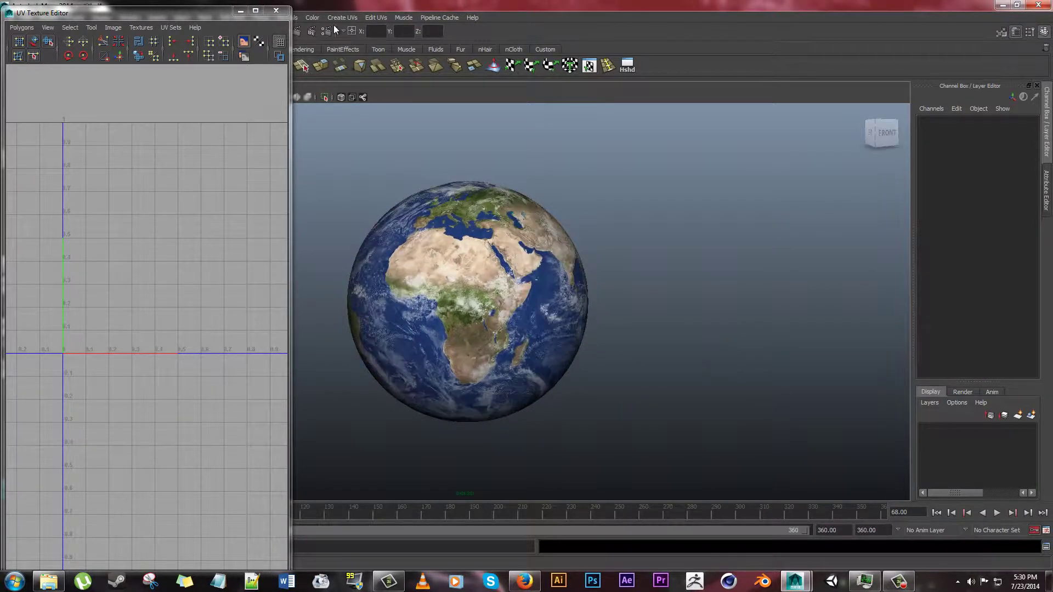
pyautogui.click(240, 11)
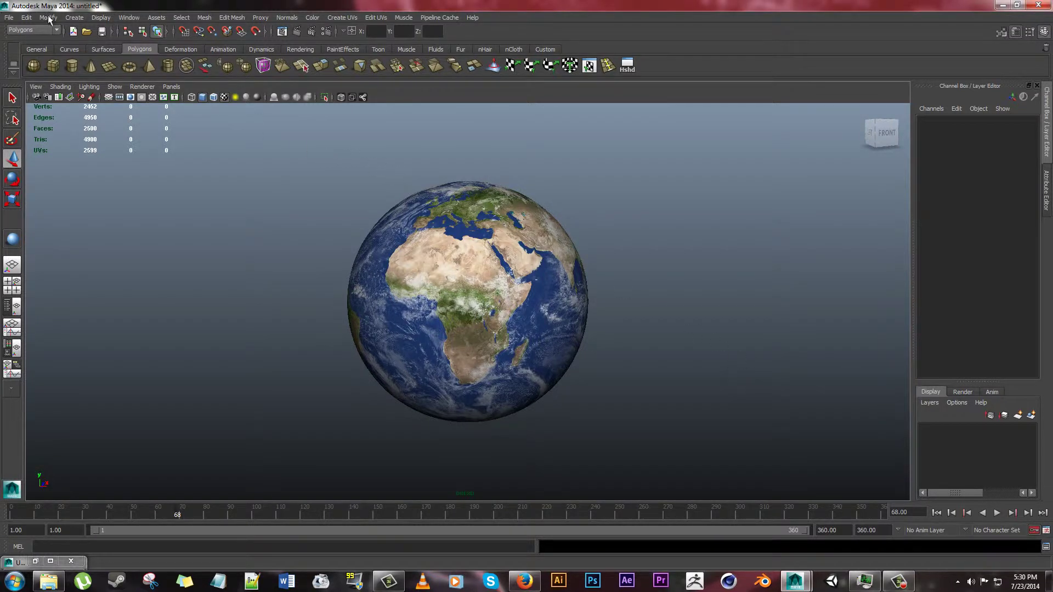
pyautogui.click(11, 17)
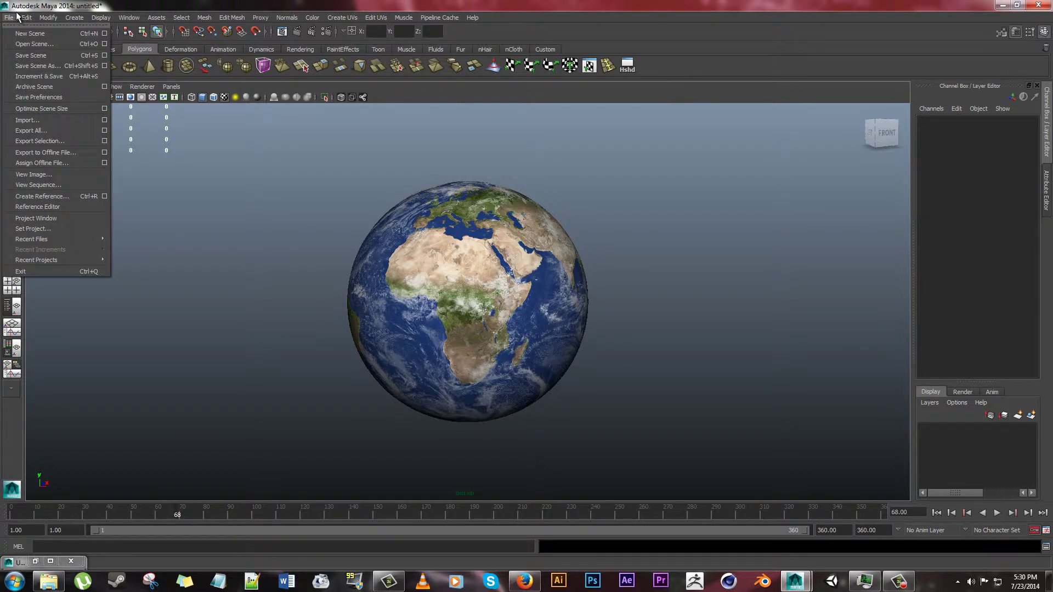
pyautogui.click(278, 384)
pyautogui.click(27, 17)
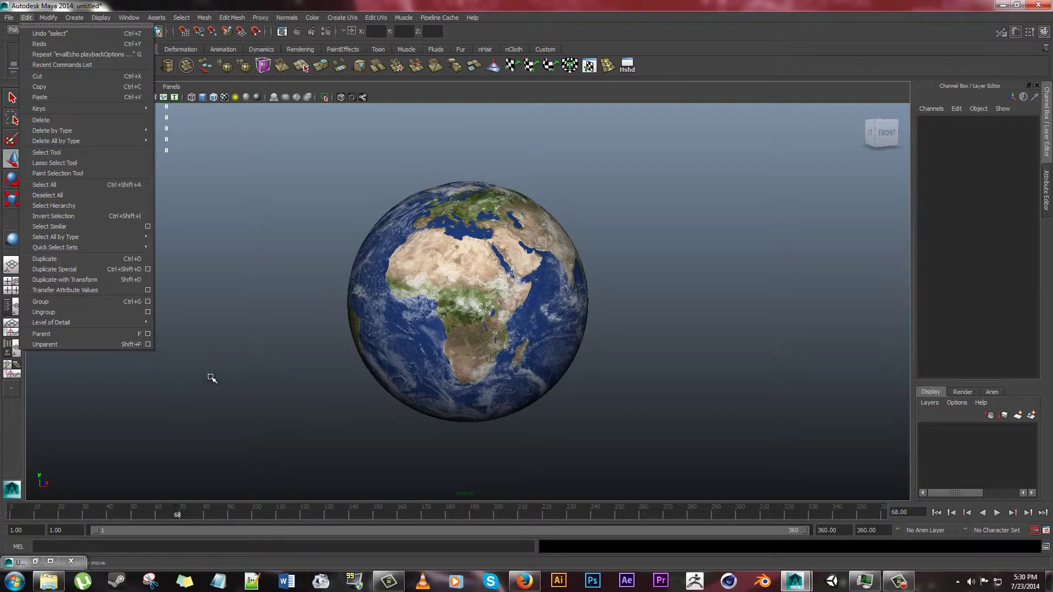
pyautogui.click(211, 376)
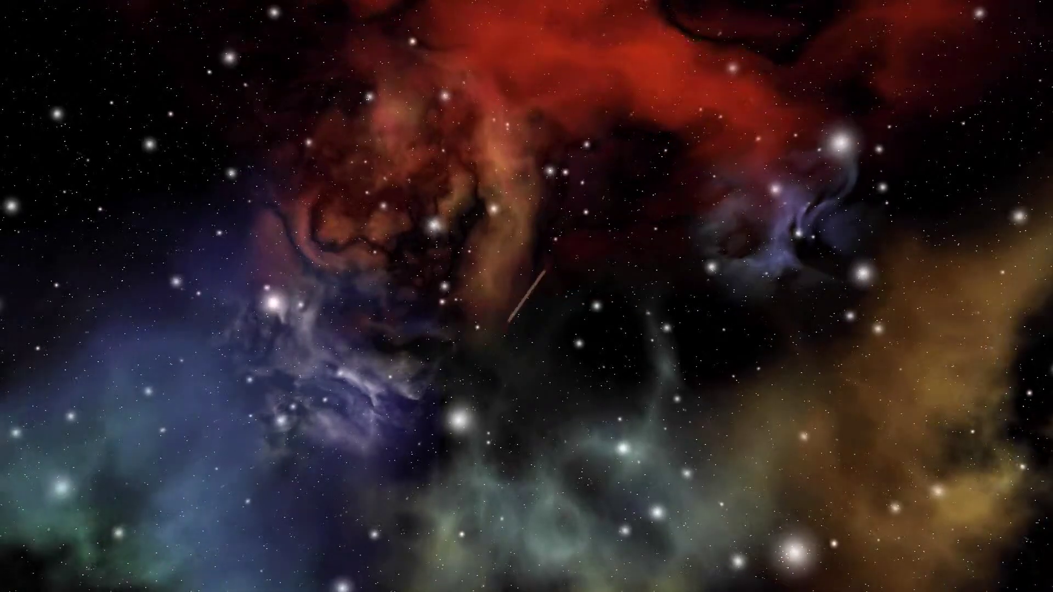